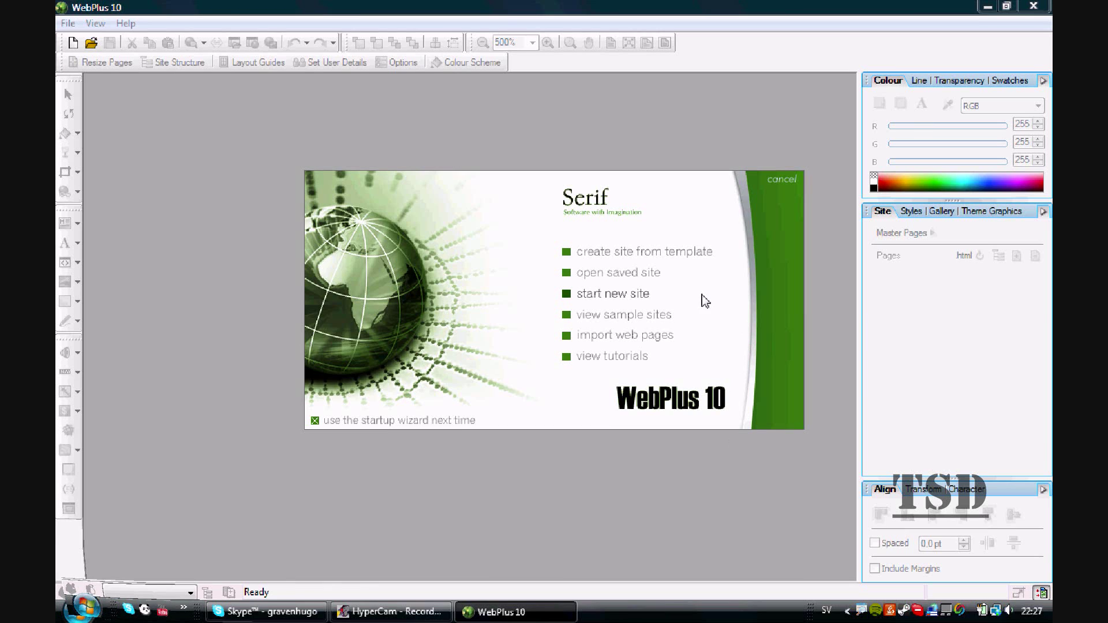
Start a new blank site and resize all its pages to 1100 × 800 pixels.
click(640, 294)
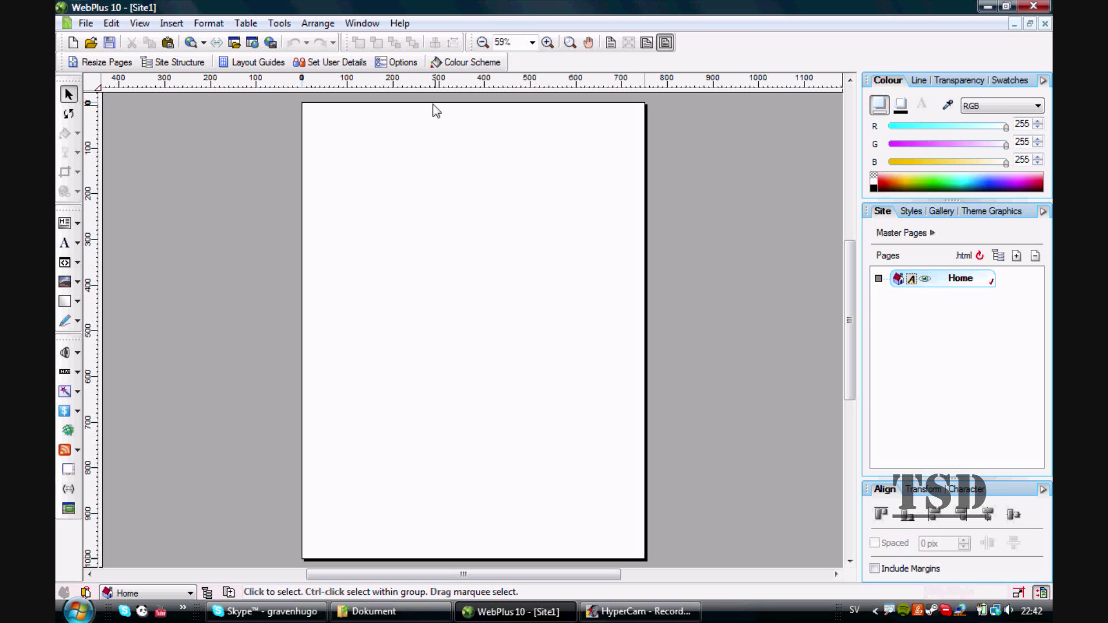
click(75, 66)
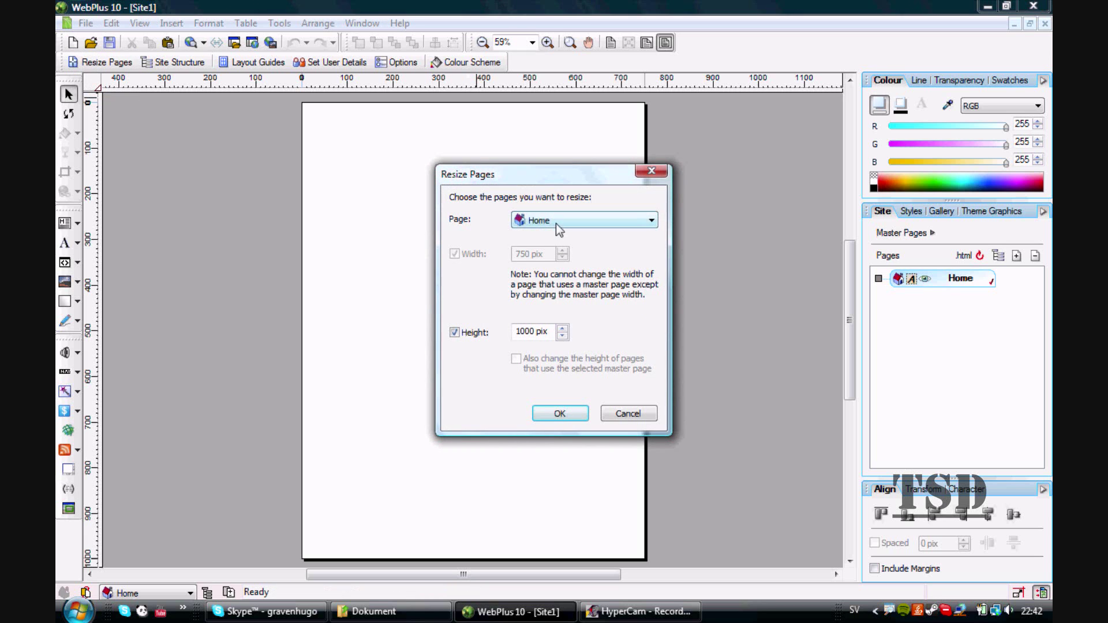
click(558, 226)
click(543, 234)
drag(547, 254, 495, 252)
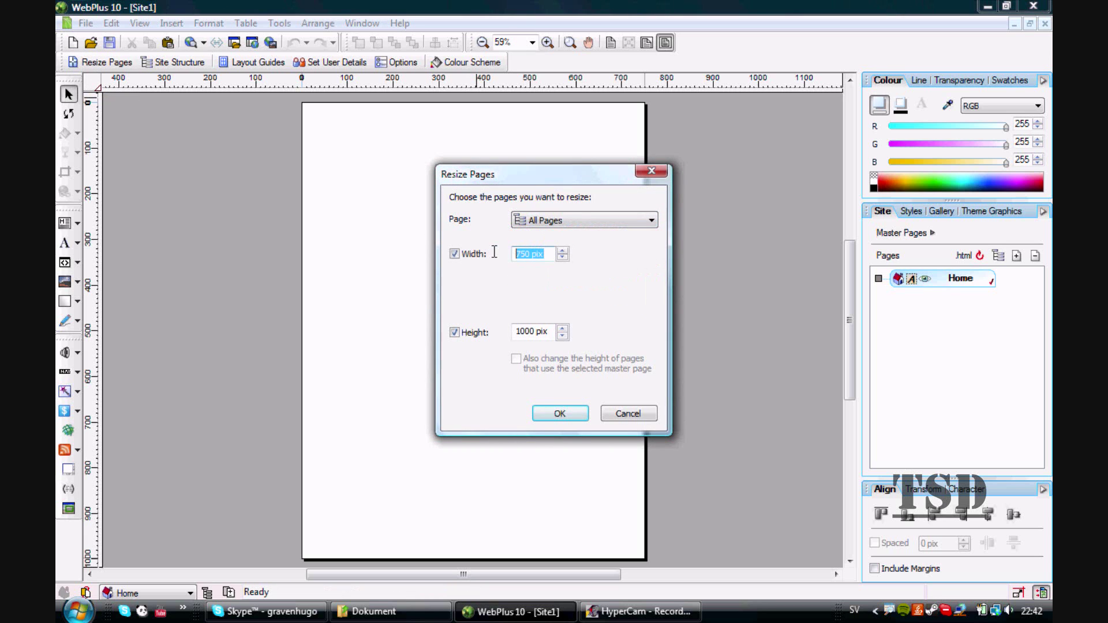
text(1100)
drag(553, 333, 491, 341)
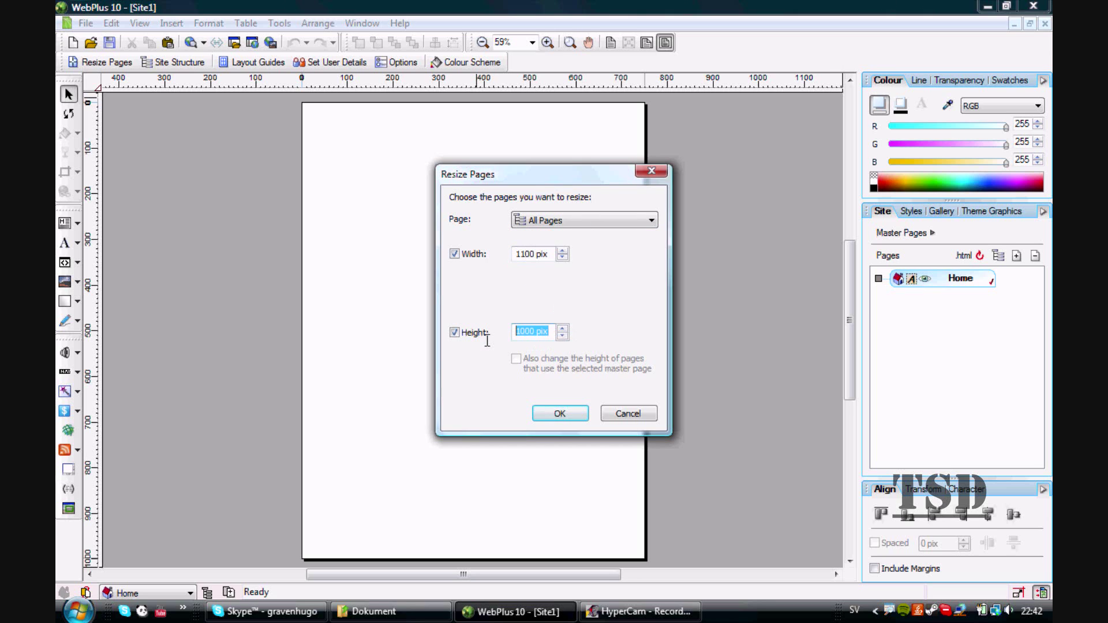
key(BackSpace)
text(800)
click(559, 413)
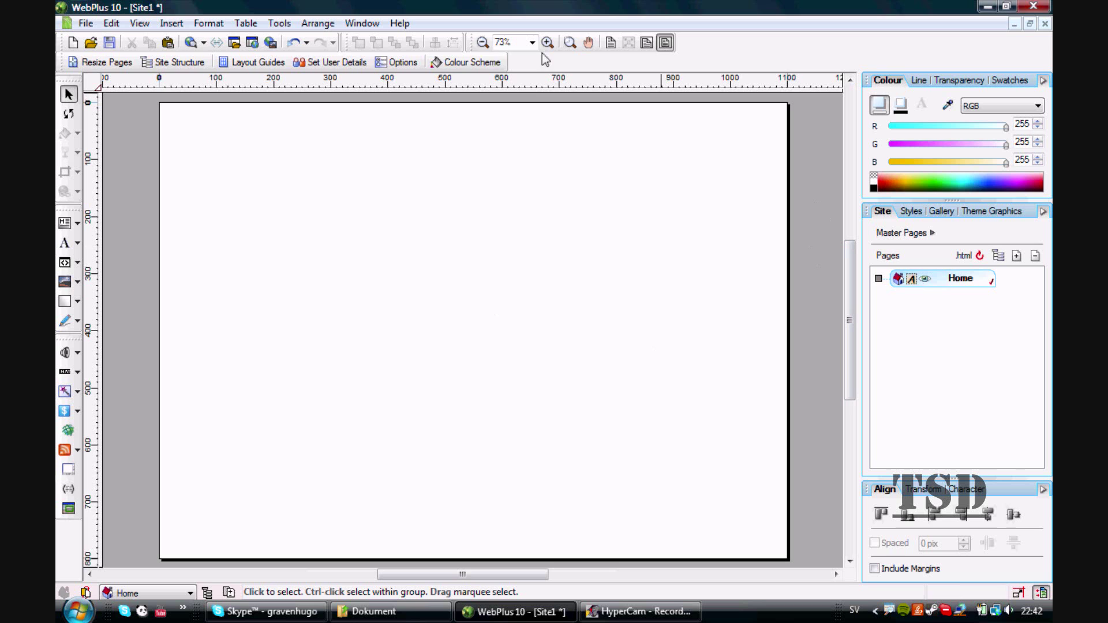
Set the colour scheme's page colour to teal green (RGB 22, 176, 146).
click(463, 64)
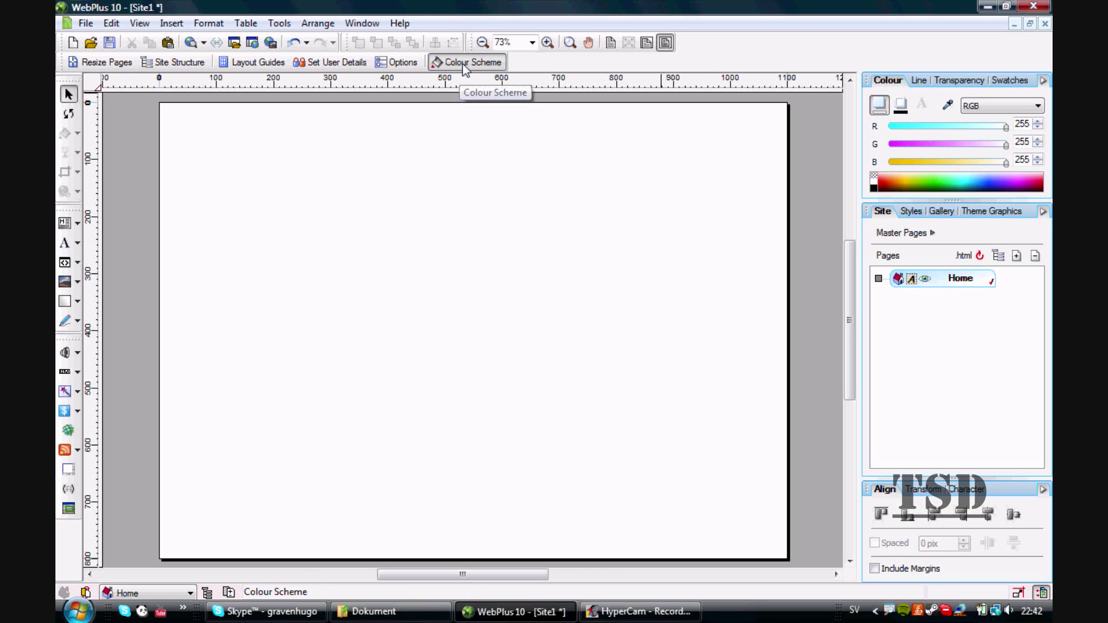
click(397, 128)
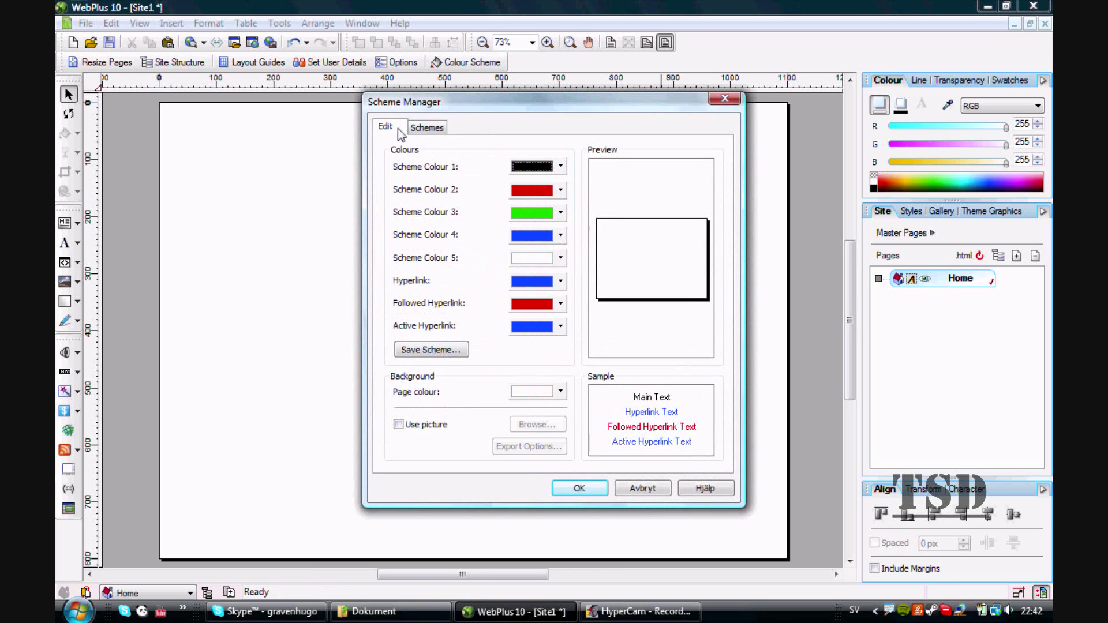
click(561, 394)
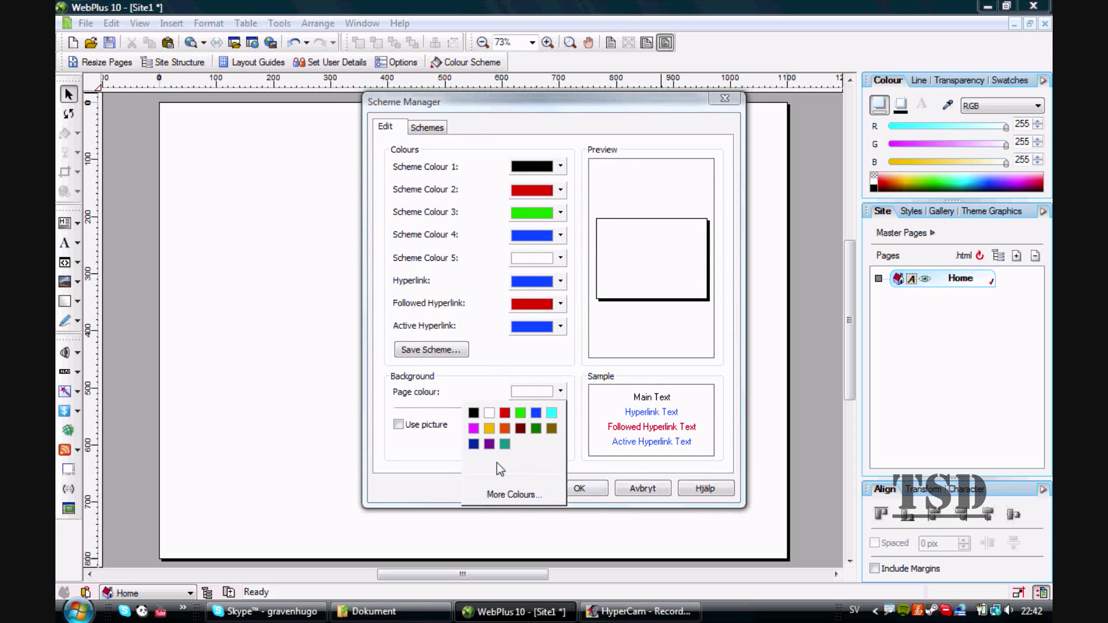
click(510, 494)
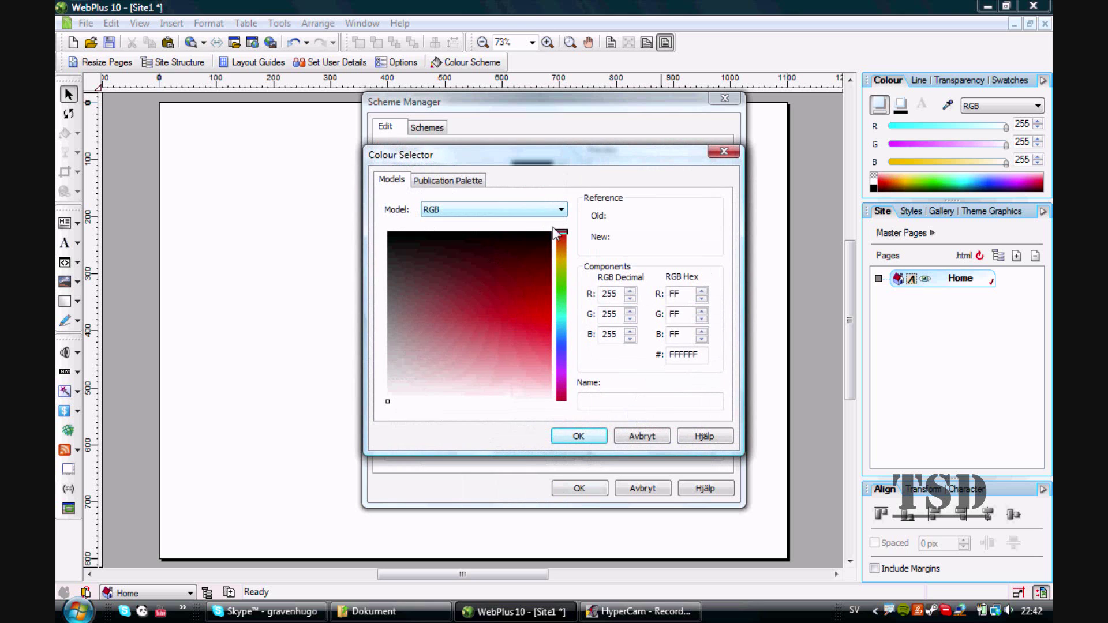
mouse_move(561, 233)
mouse_down()
mouse_move(561, 331)
mouse_move(561, 292)
mouse_move(561, 311)
mouse_move(513, 294)
mouse_up()
click(536, 306)
click(579, 437)
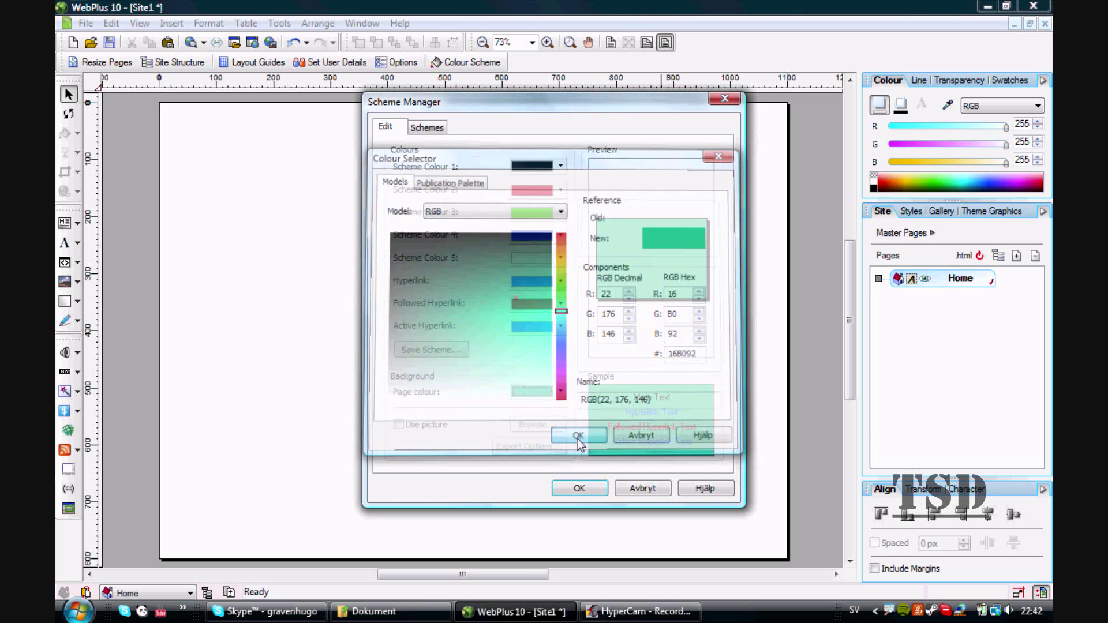
click(583, 488)
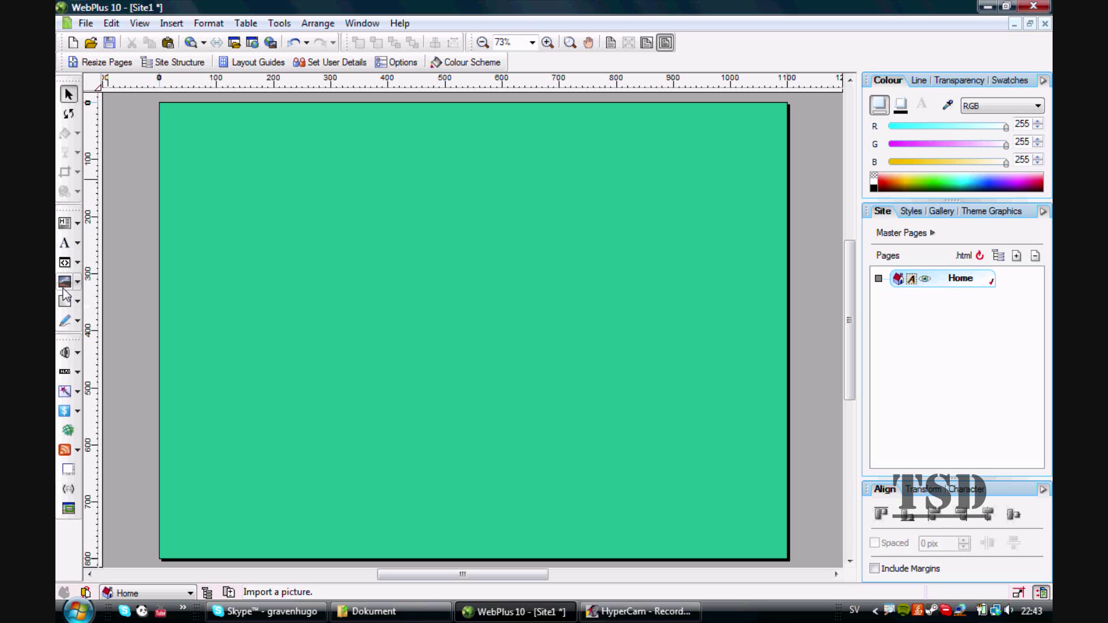
Import banner.png, enlarge it and centre it across the top of the page.
click(63, 288)
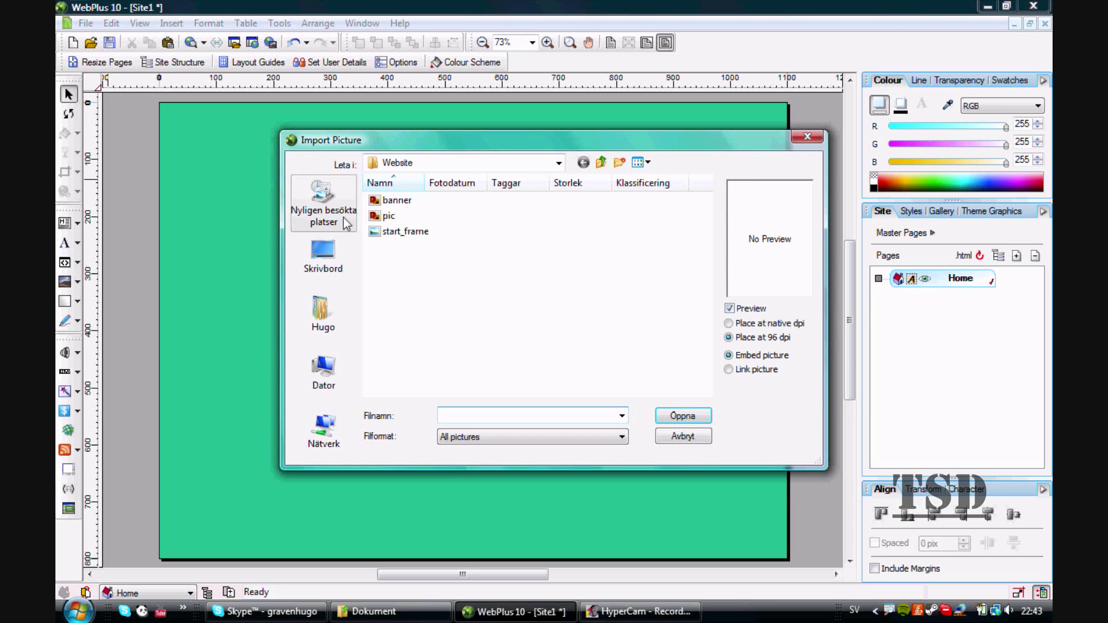
click(431, 204)
click(683, 415)
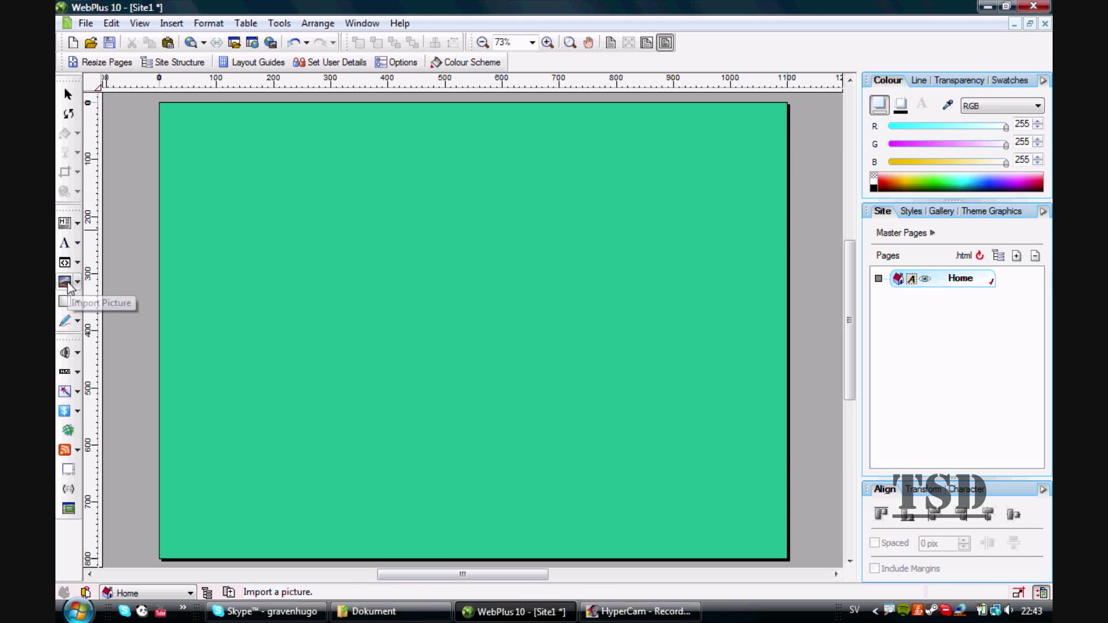
click(239, 117)
drag(451, 186, 691, 241)
drag(646, 188, 667, 183)
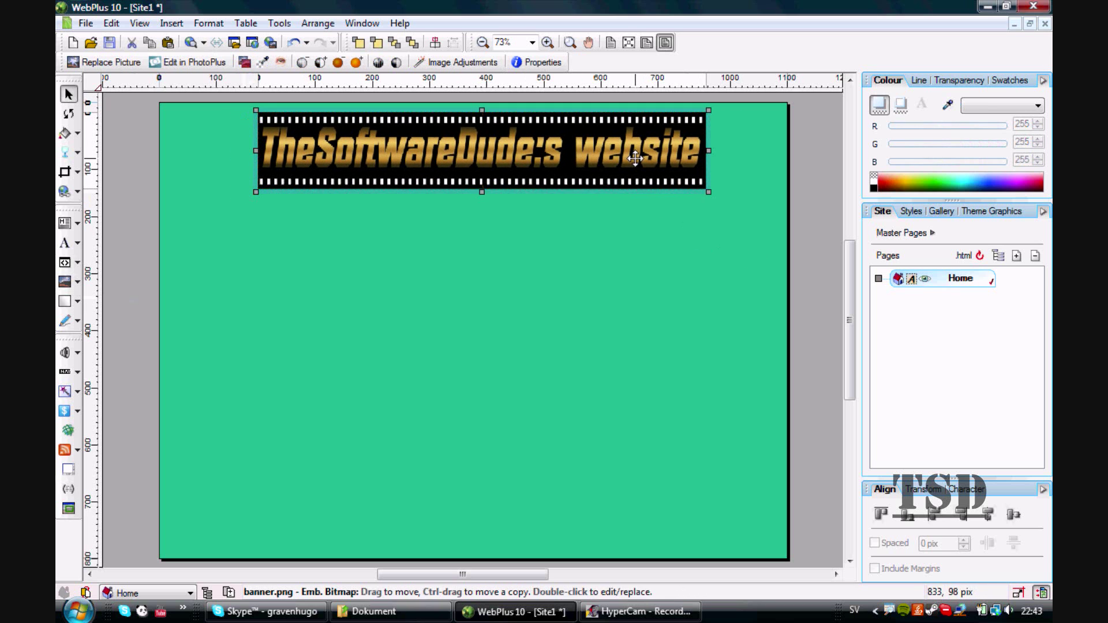
click(641, 287)
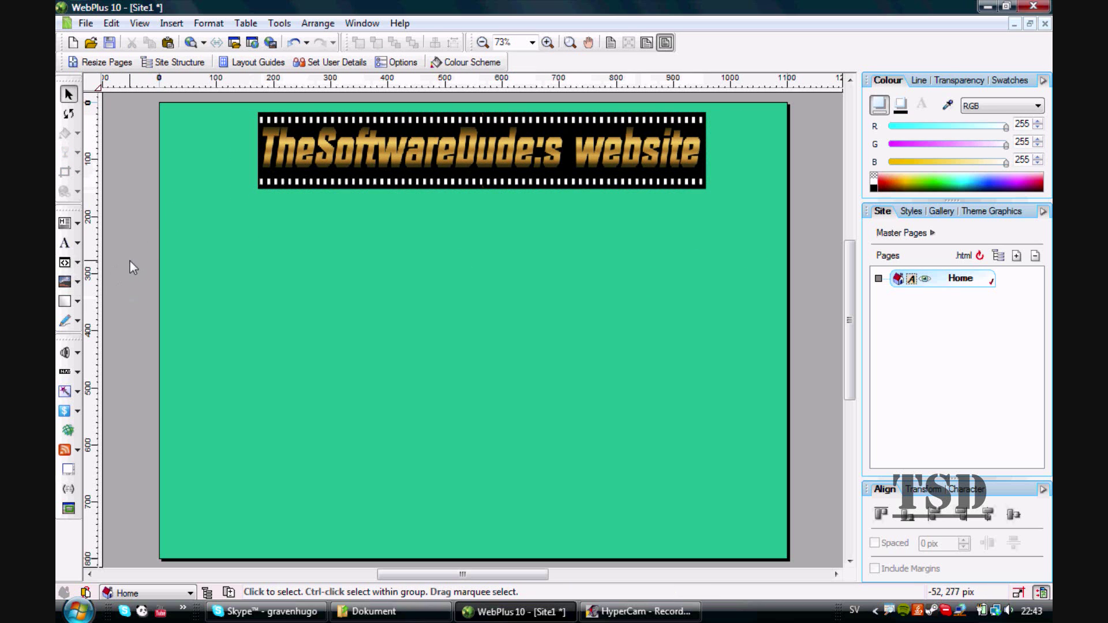
Add artistic text below the banner: 'Hello this is my webste created for my youtube tutorial I hope youäll enjoy it.'.
click(65, 243)
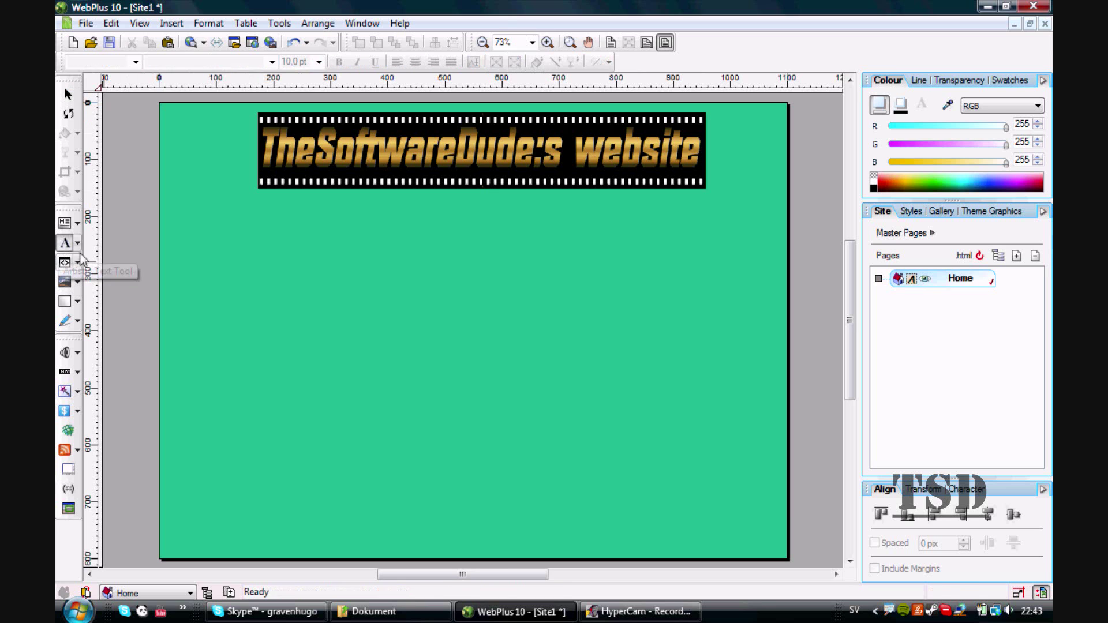
click(263, 213)
text(H)
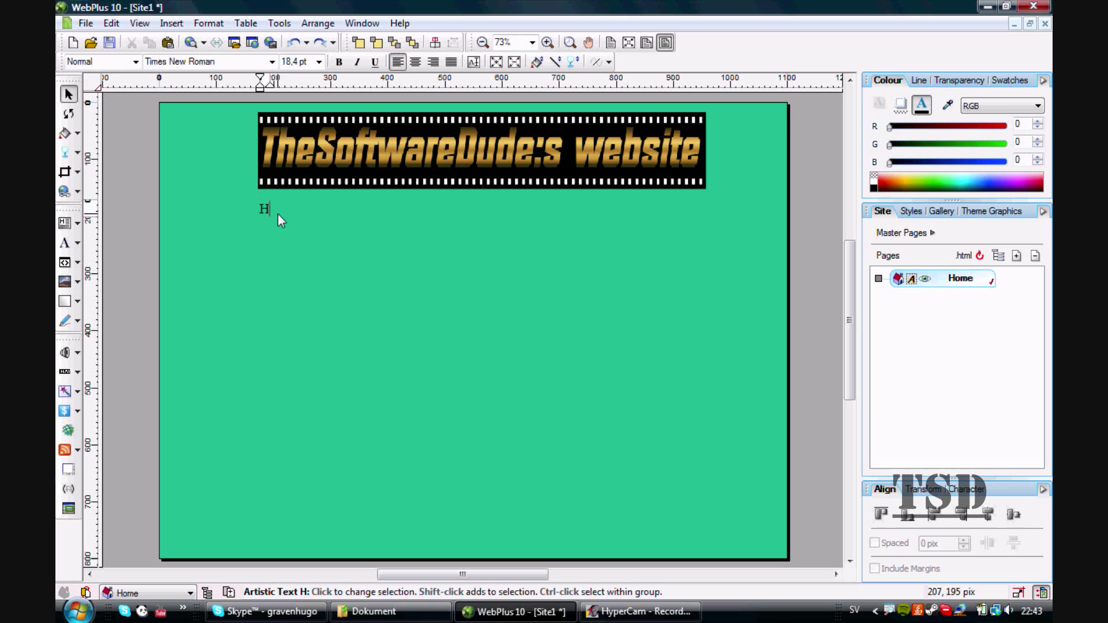
text(ELLO)
key(BackSpace)
key(BackSpace)
key(BackSpace)
key(BackSpace)
key(BackSpace)
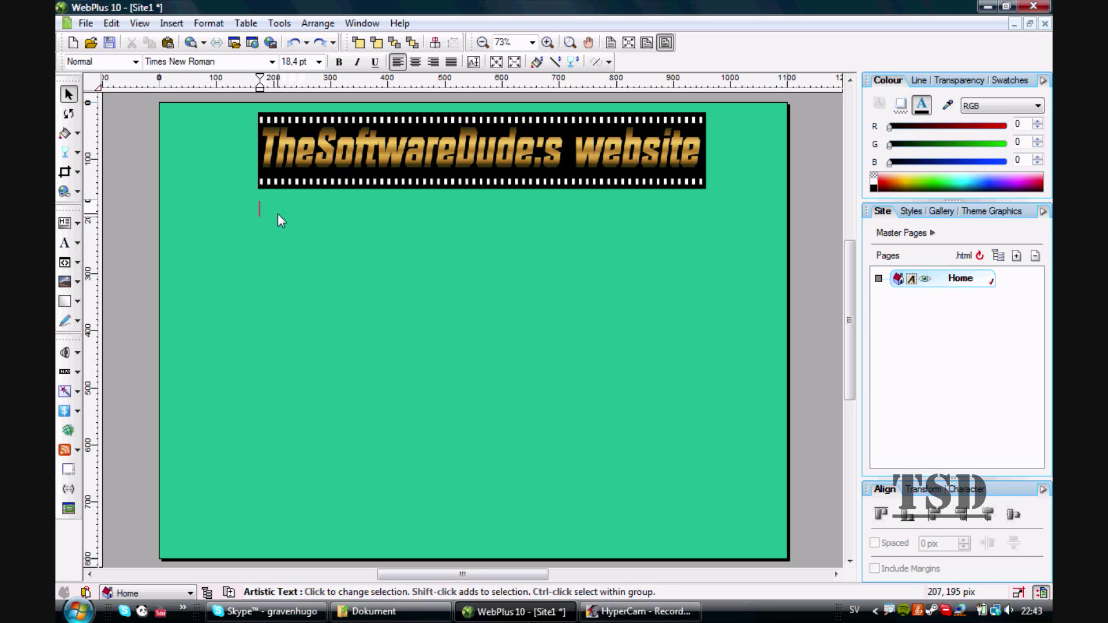
text(Hello)
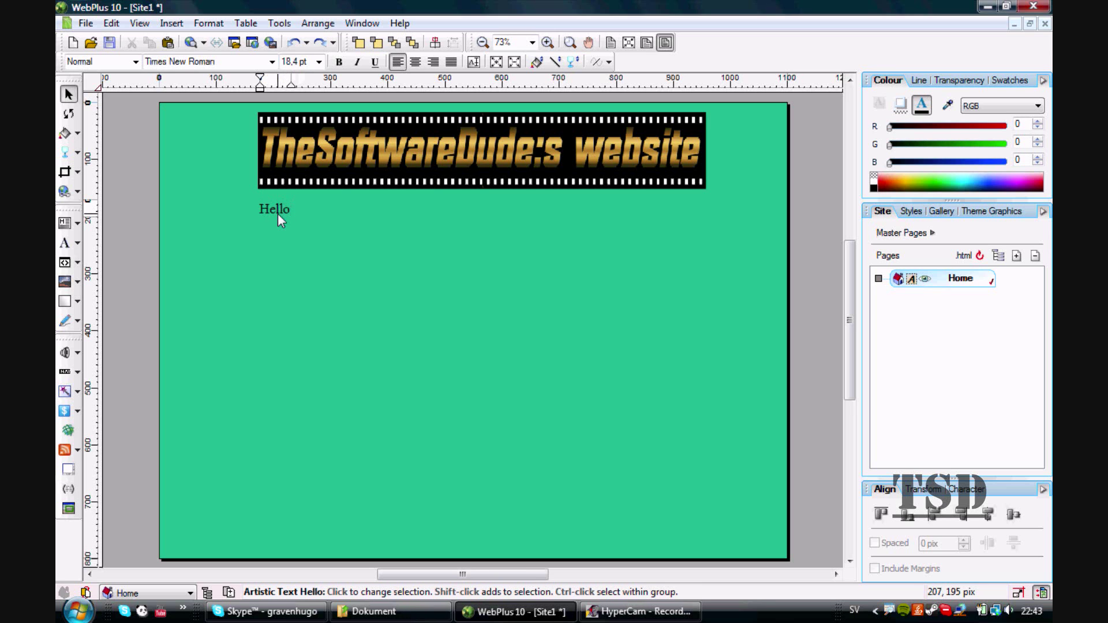
text( this is my)
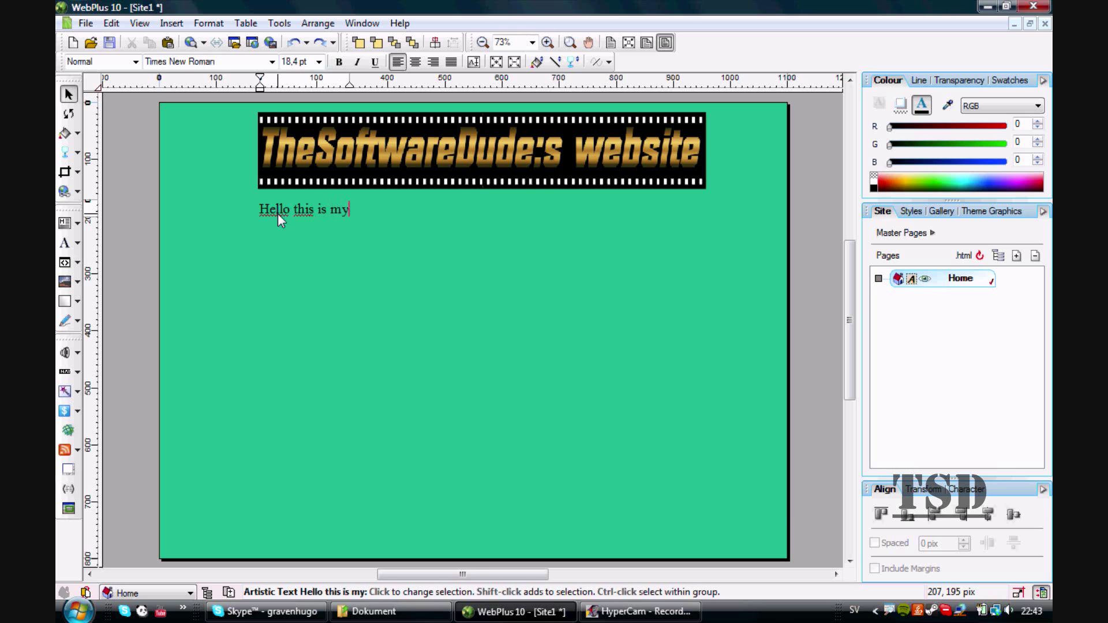
text( webste)
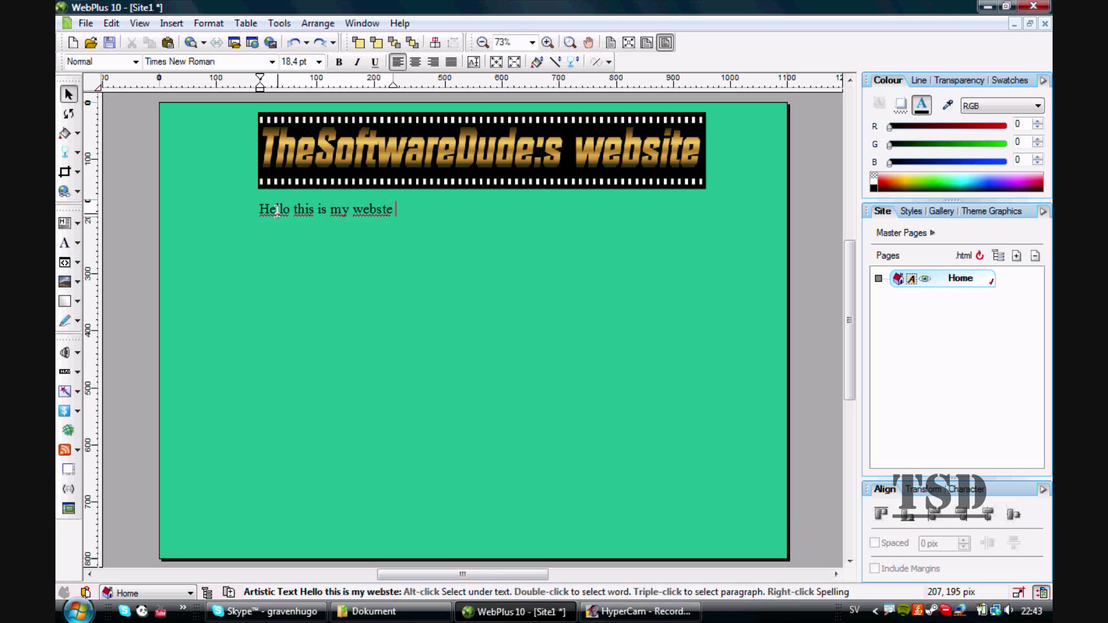
text( created )
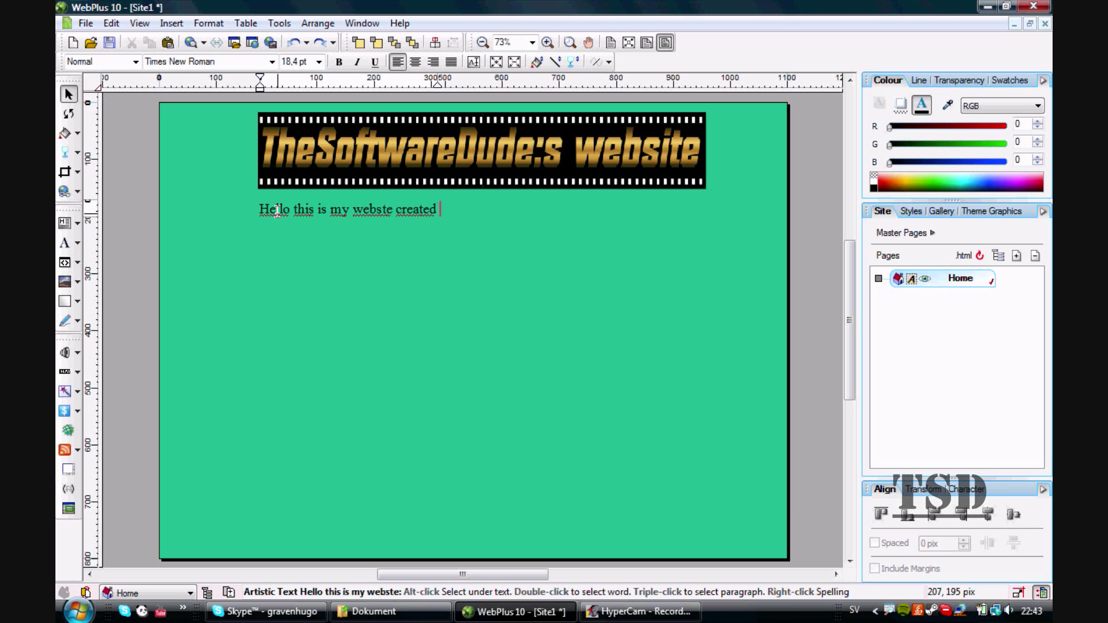
text(for my yo)
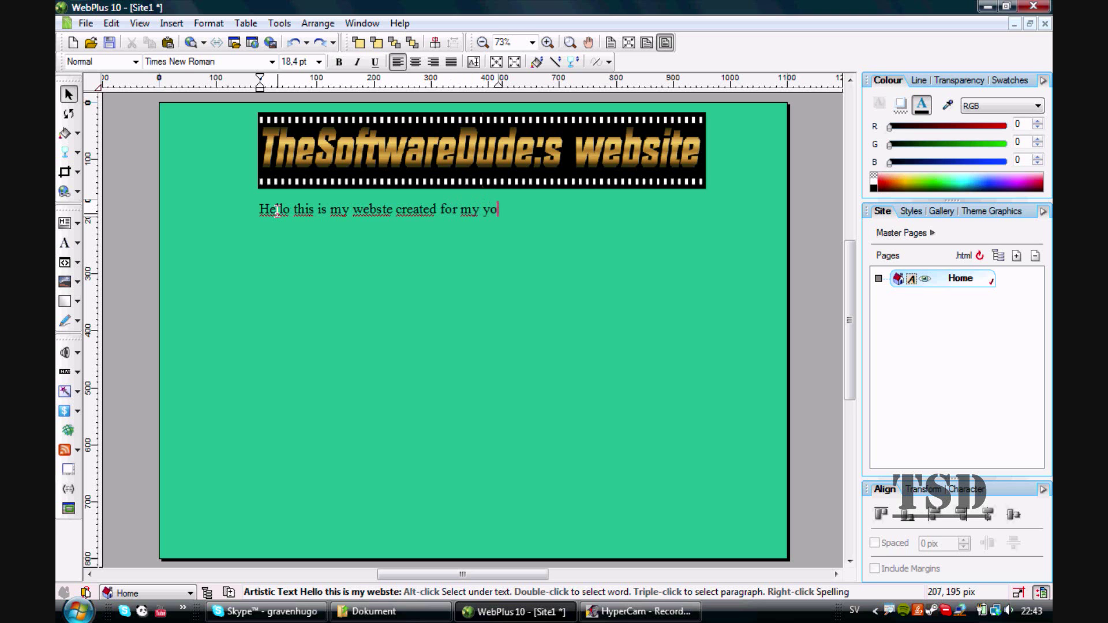
text(utube tut)
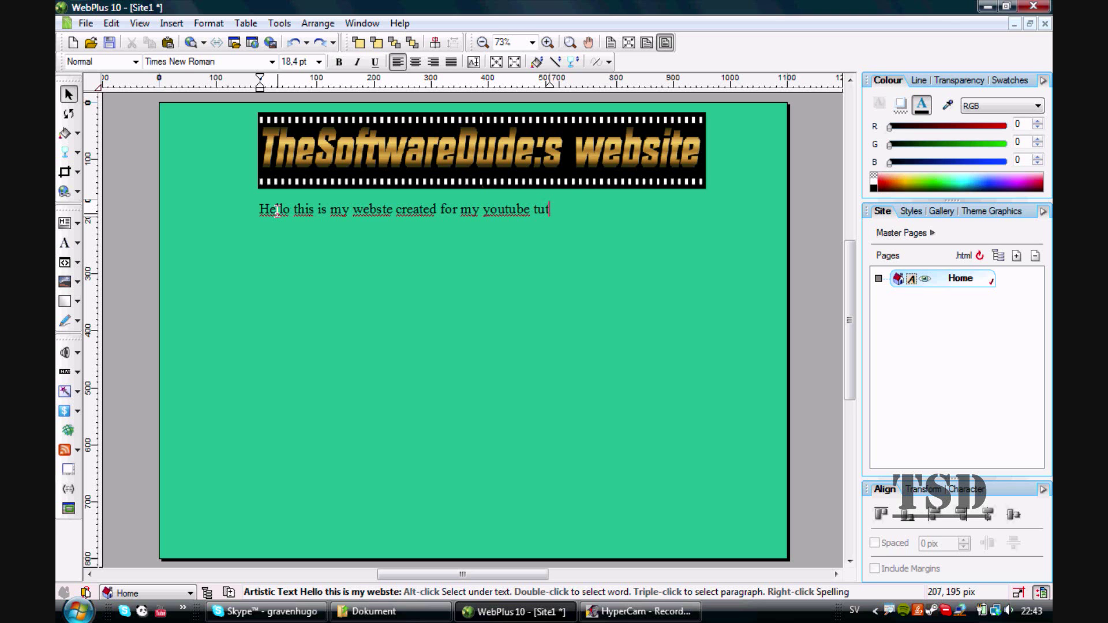
text(orial I hope )
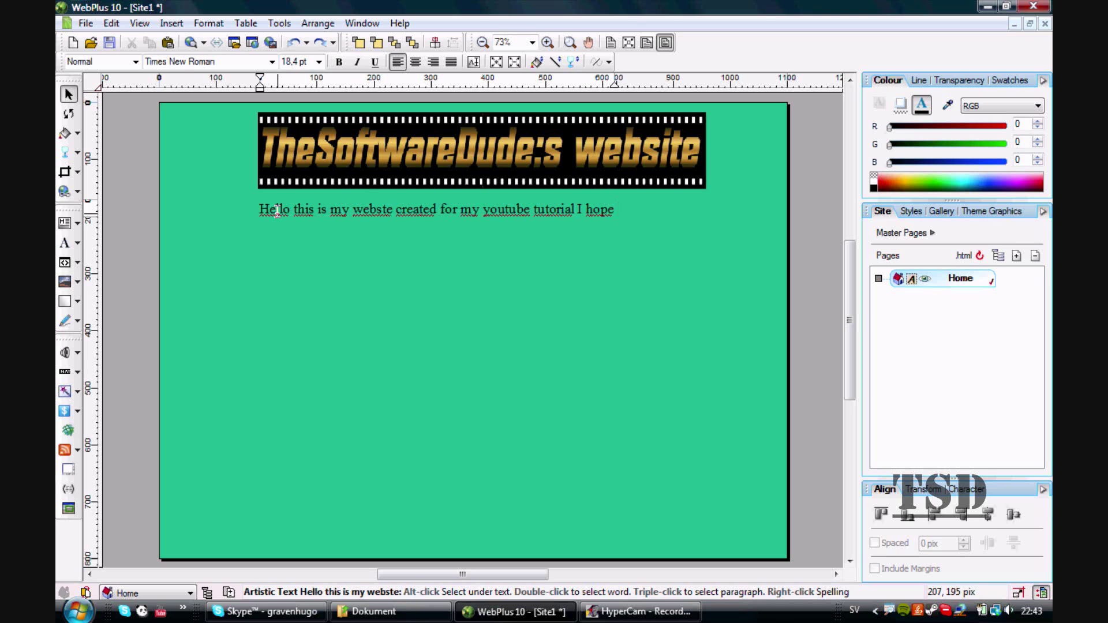
text(youäll en)
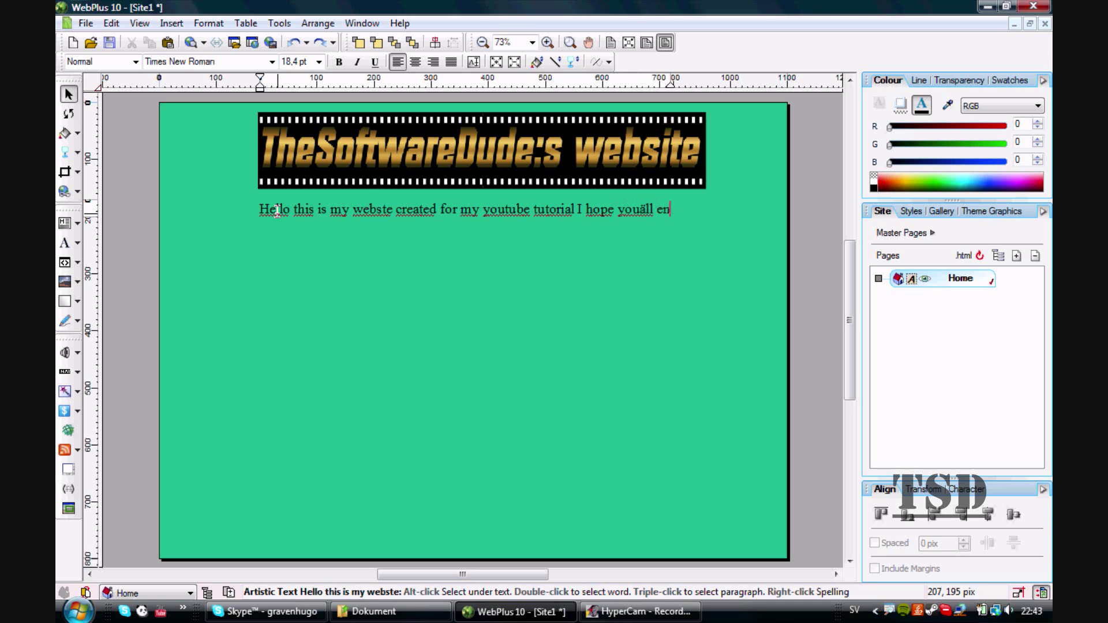
text(joy it.)
Correct 'youäll' to 'you'll' and adjust the text line's position.
click(645, 210)
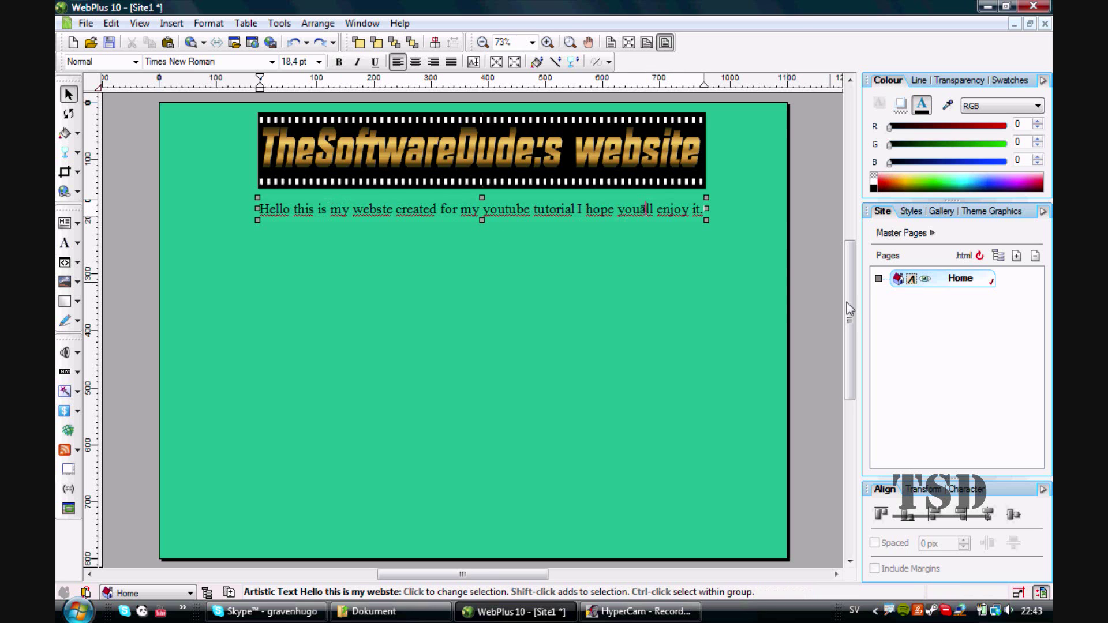
key(BackSpace)
text(')
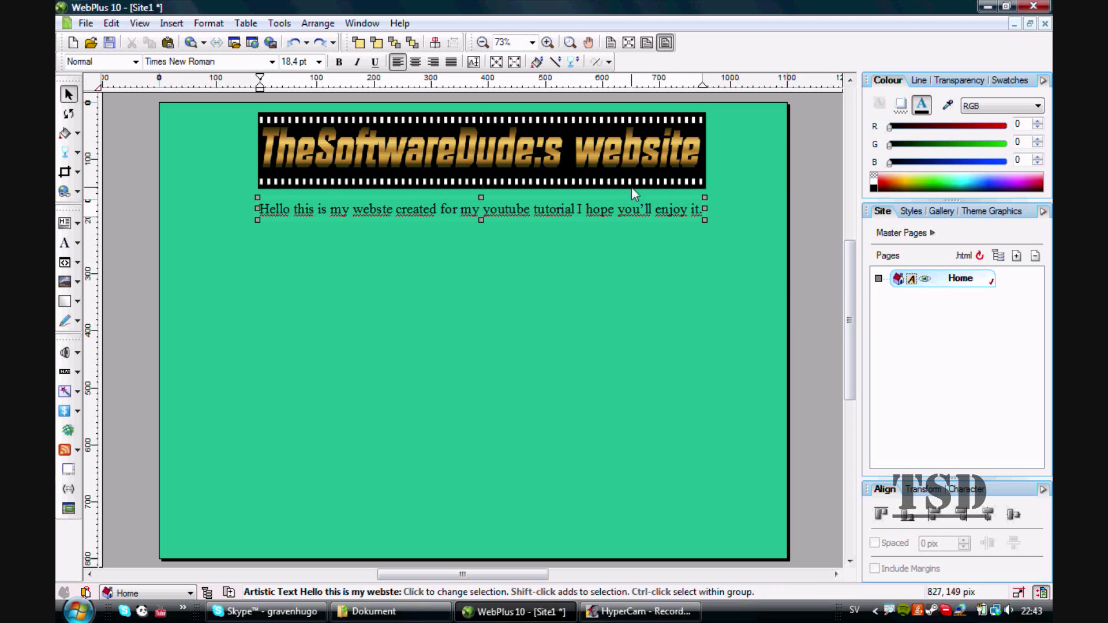
click(655, 198)
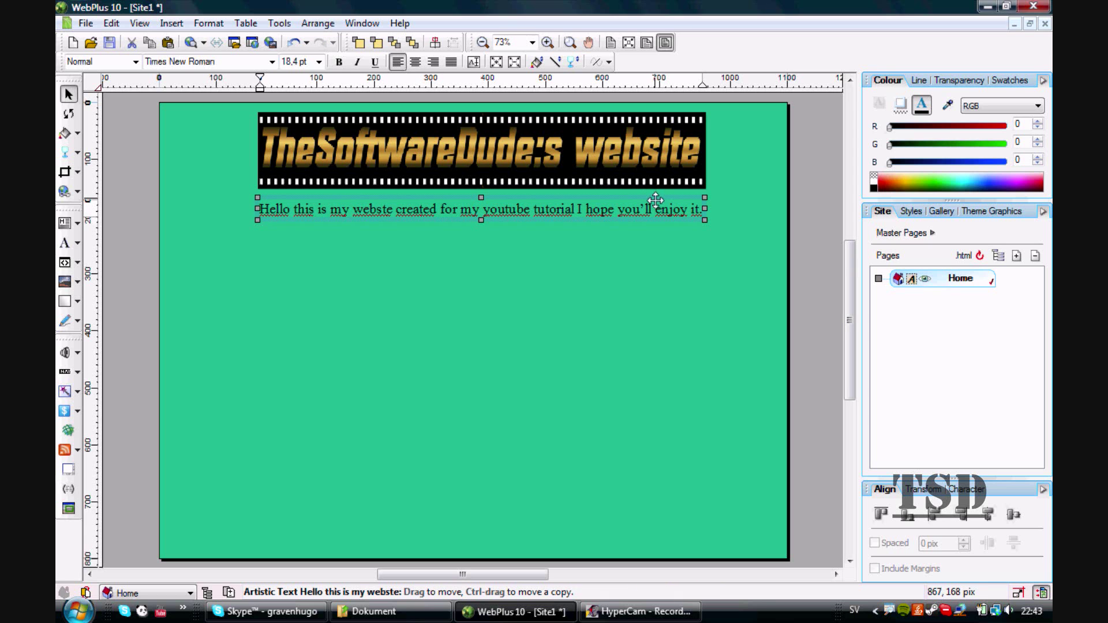
drag(654, 197, 715, 212)
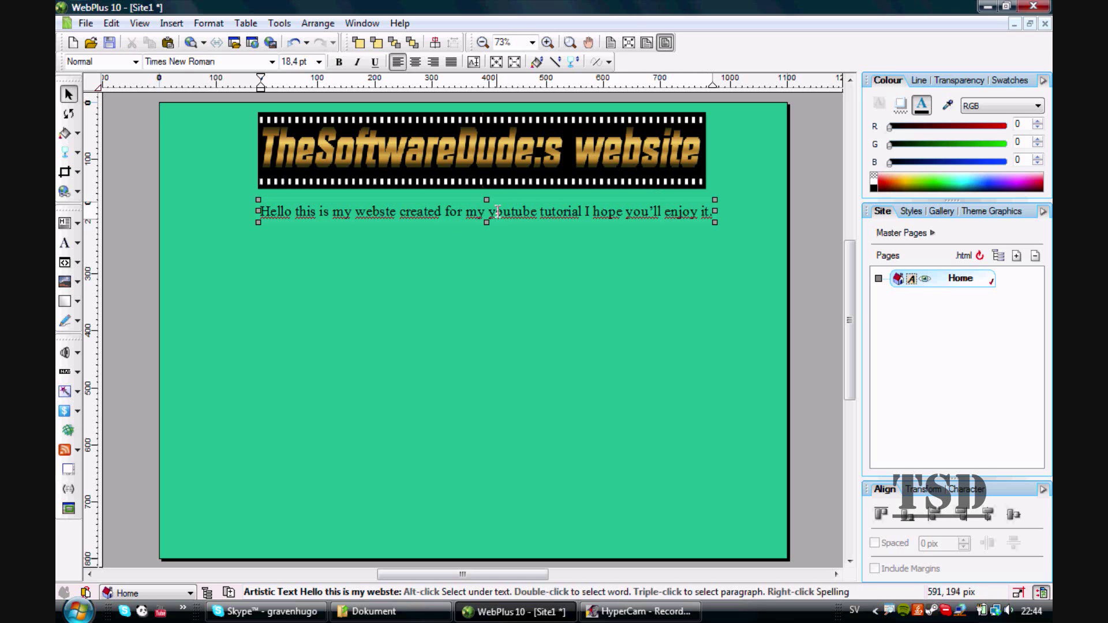
Break the message onto two lines after 'my' and try it at 30 pt.
click(488, 210)
key(Return)
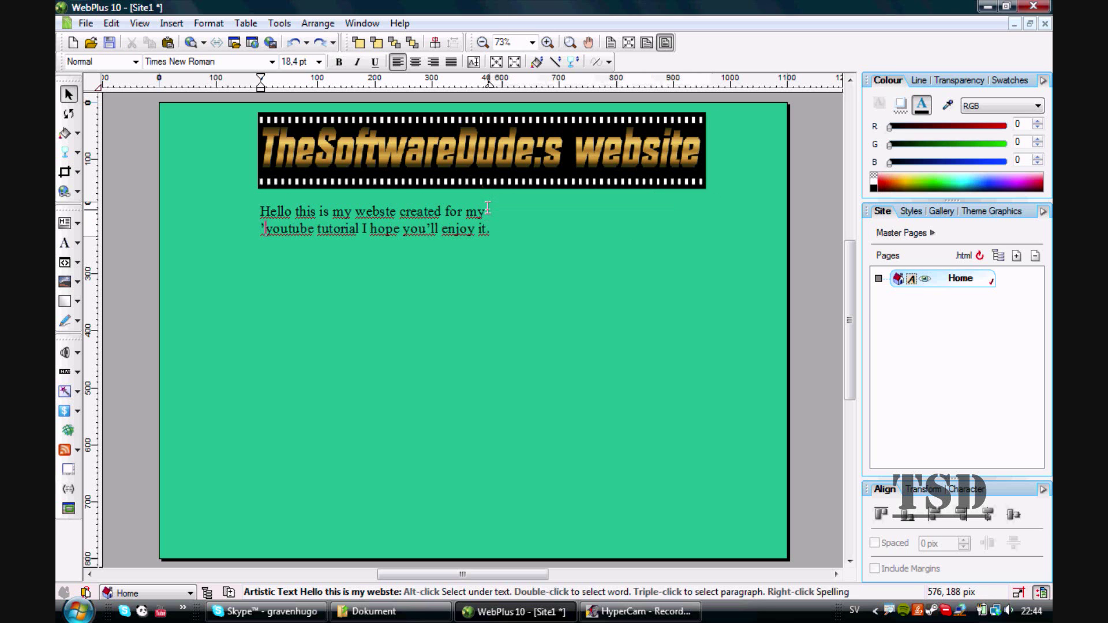
drag(398, 199, 544, 201)
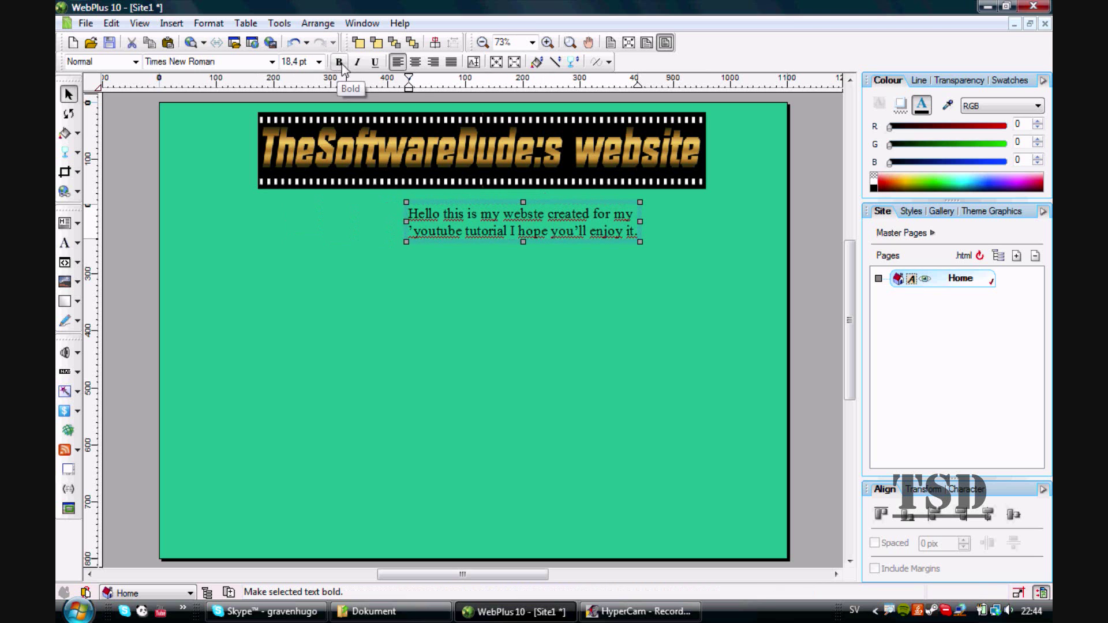
click(319, 62)
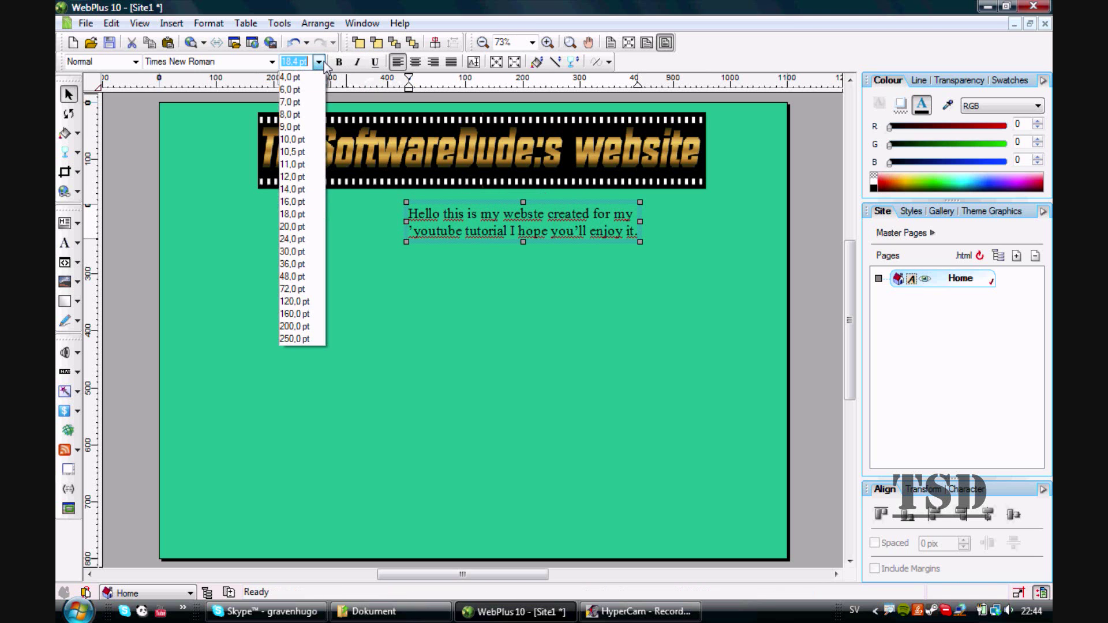
click(305, 252)
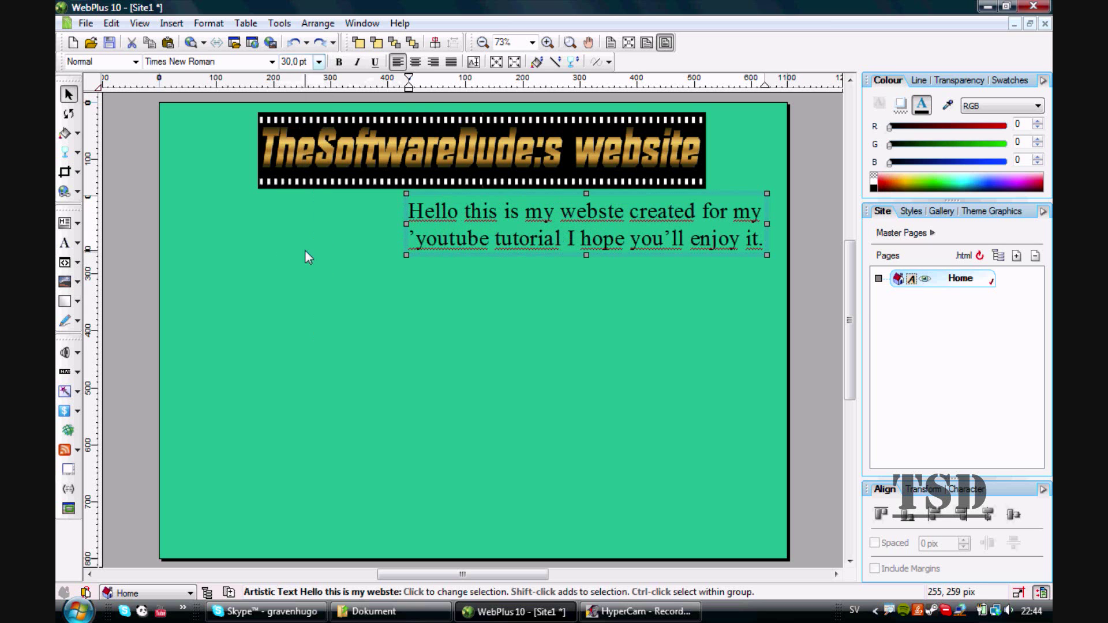
drag(572, 195, 496, 191)
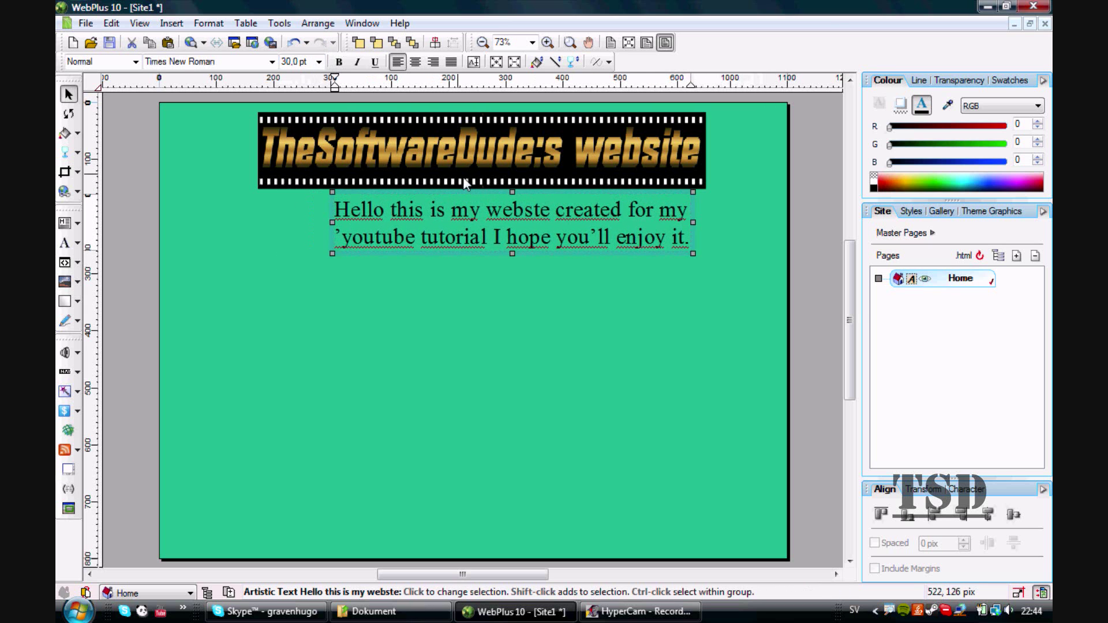
Set the text to 18 pt, centre-align it, and move it right under the banner.
click(319, 61)
click(313, 215)
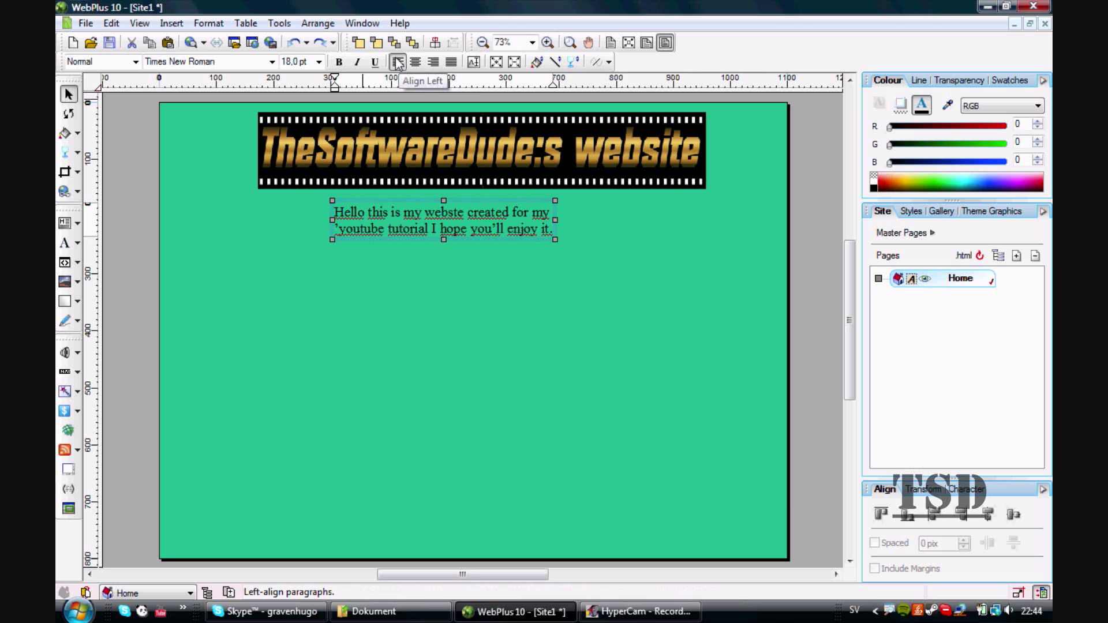
click(425, 65)
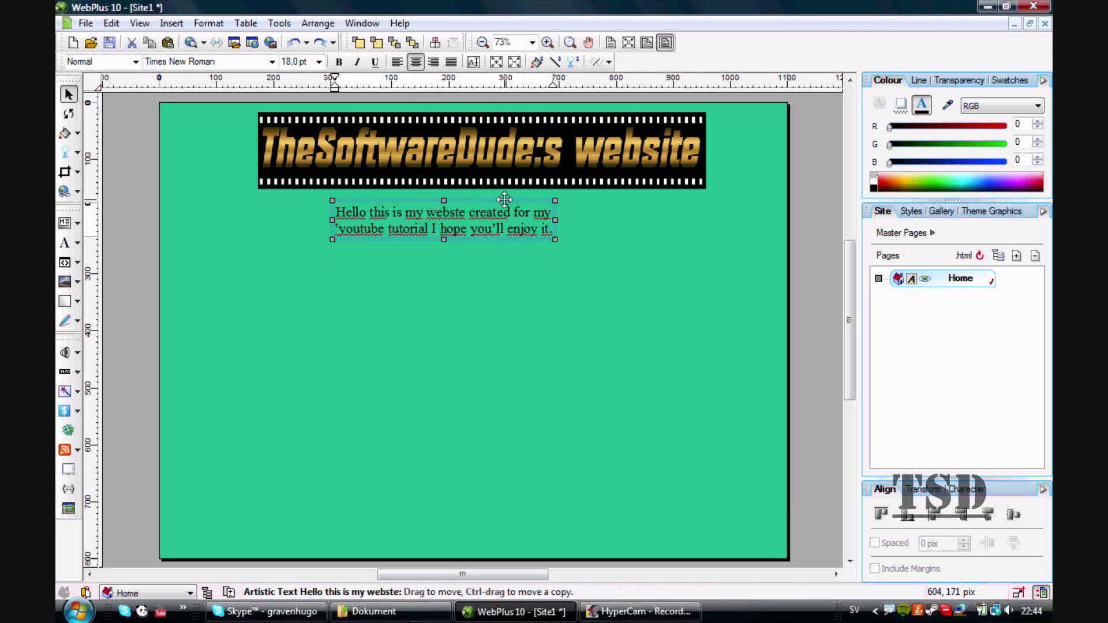
drag(505, 199, 642, 200)
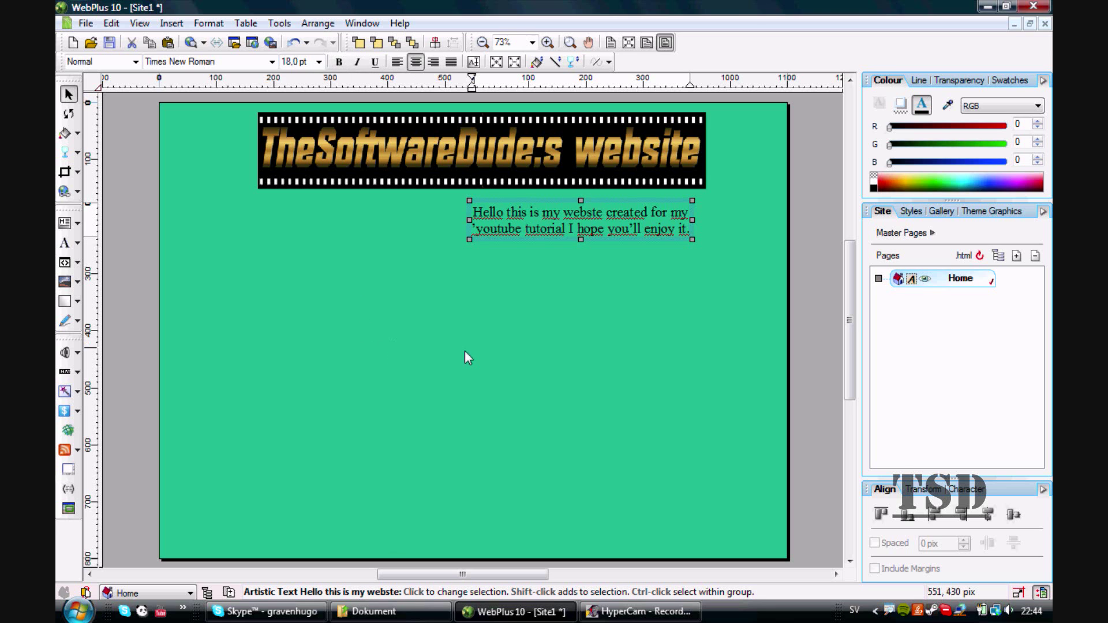
Draw a white Quick Speech Callout, about 483 × 124 pixels, over the welcome text.
click(568, 310)
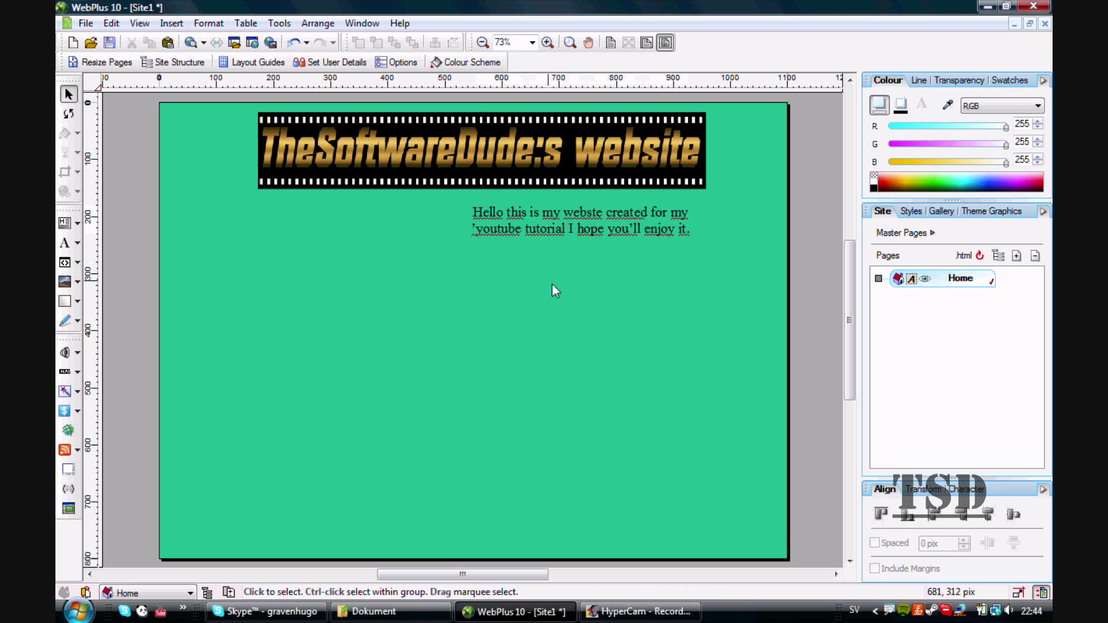
click(64, 302)
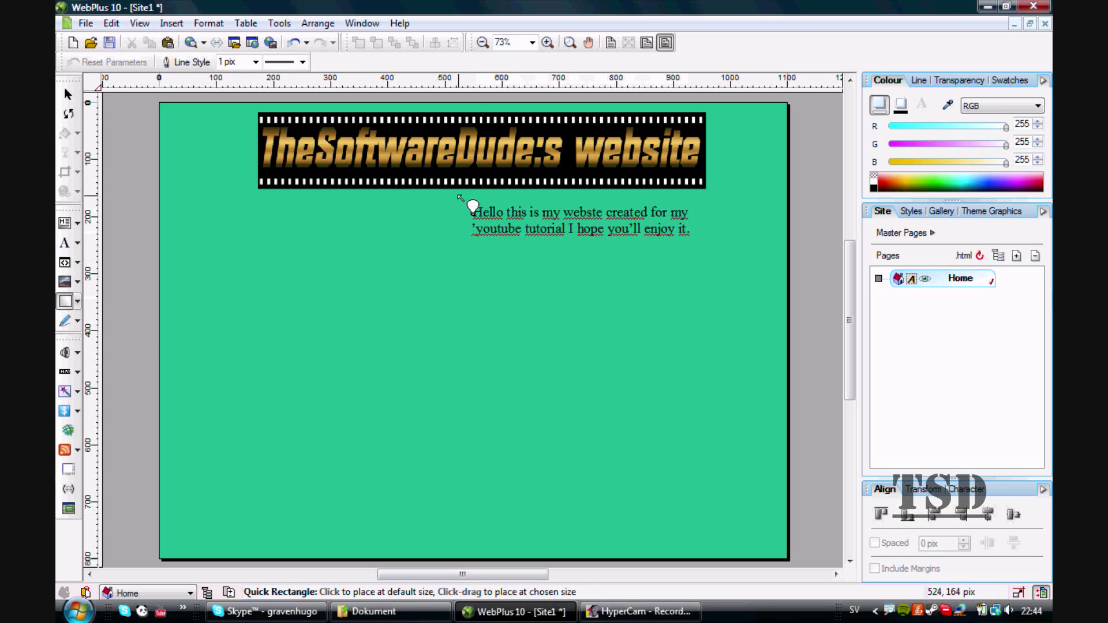
click(77, 301)
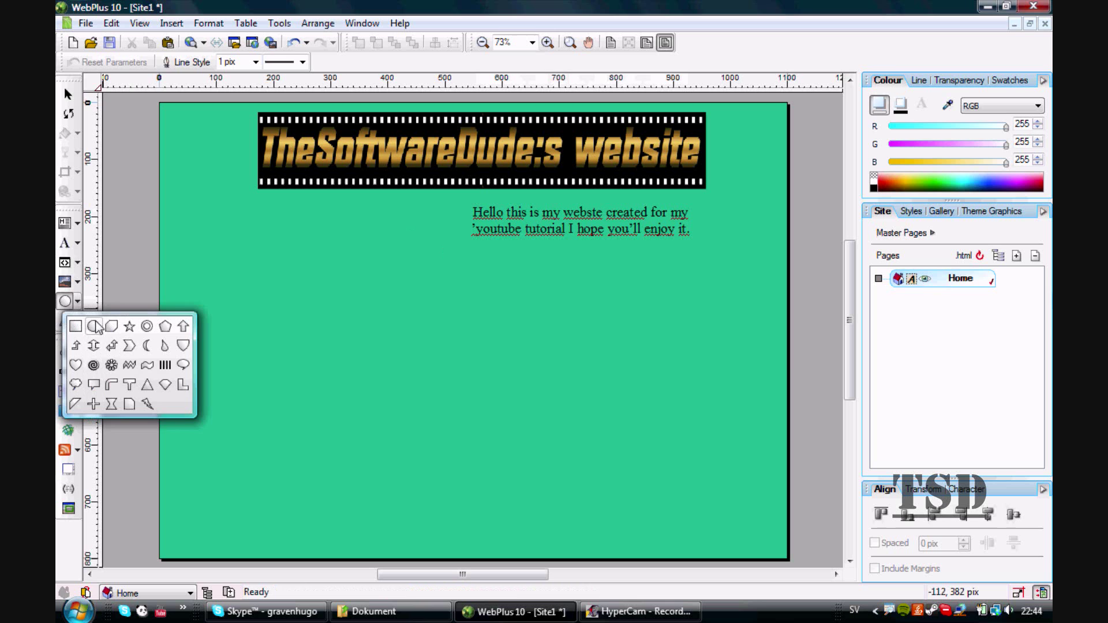
click(93, 384)
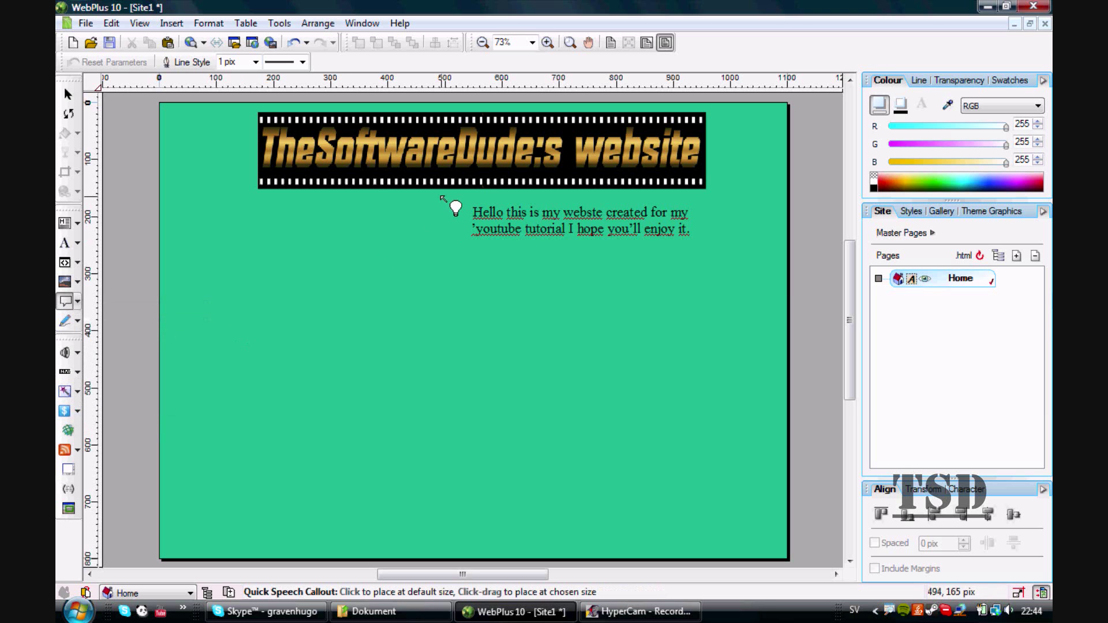
drag(444, 198, 722, 272)
click(680, 344)
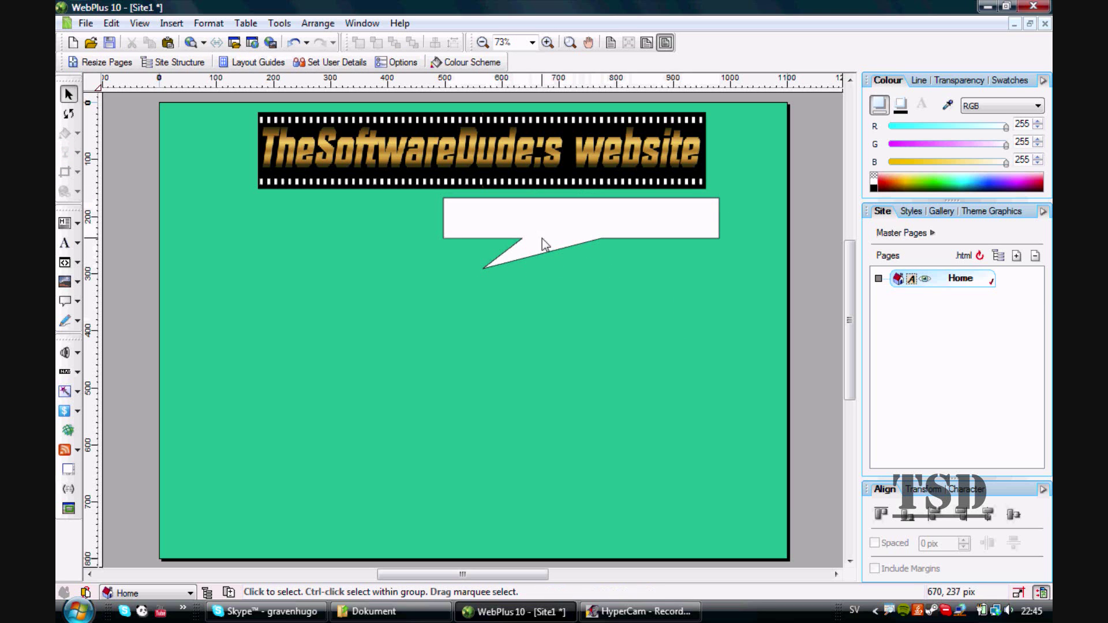
click(557, 225)
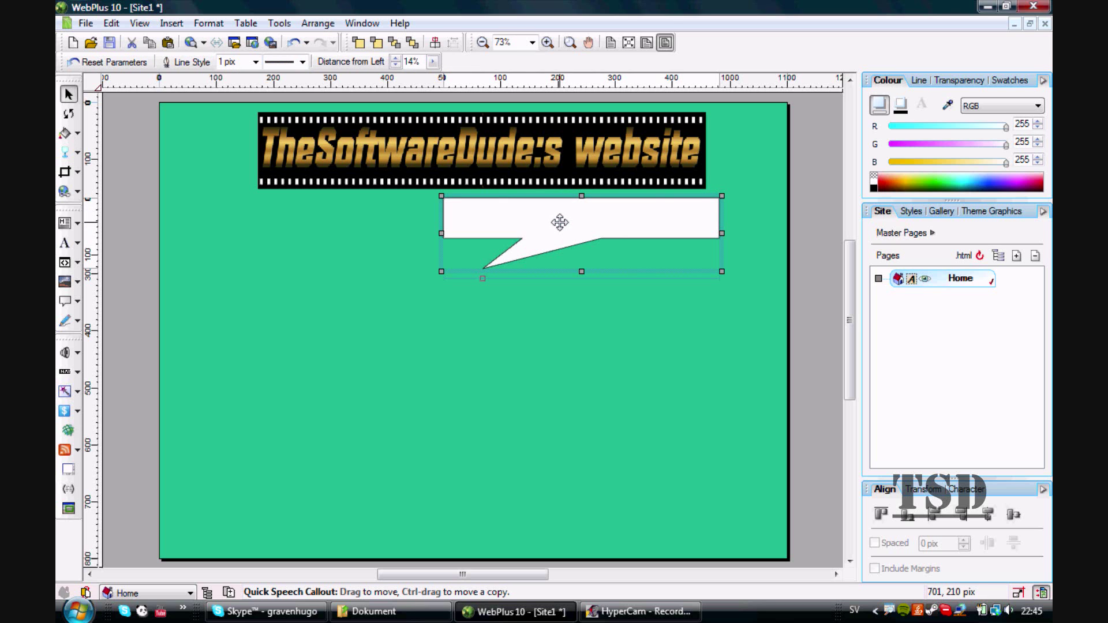
Send the callout to the back and nudge the welcome text into the bubble.
right_click(560, 223)
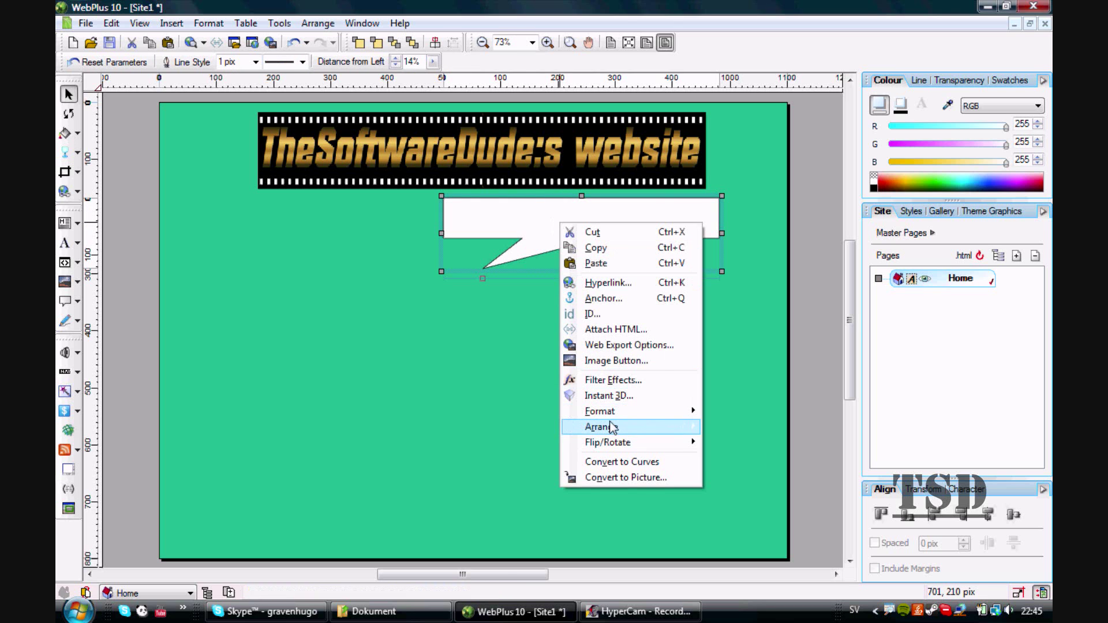
mouse_move(608, 428)
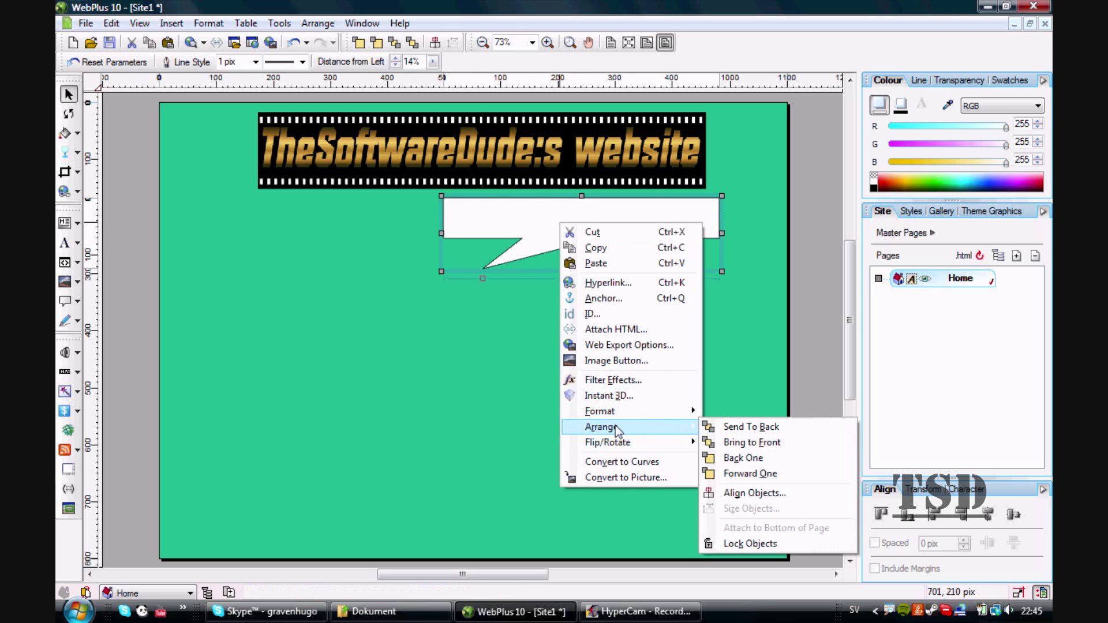
click(751, 429)
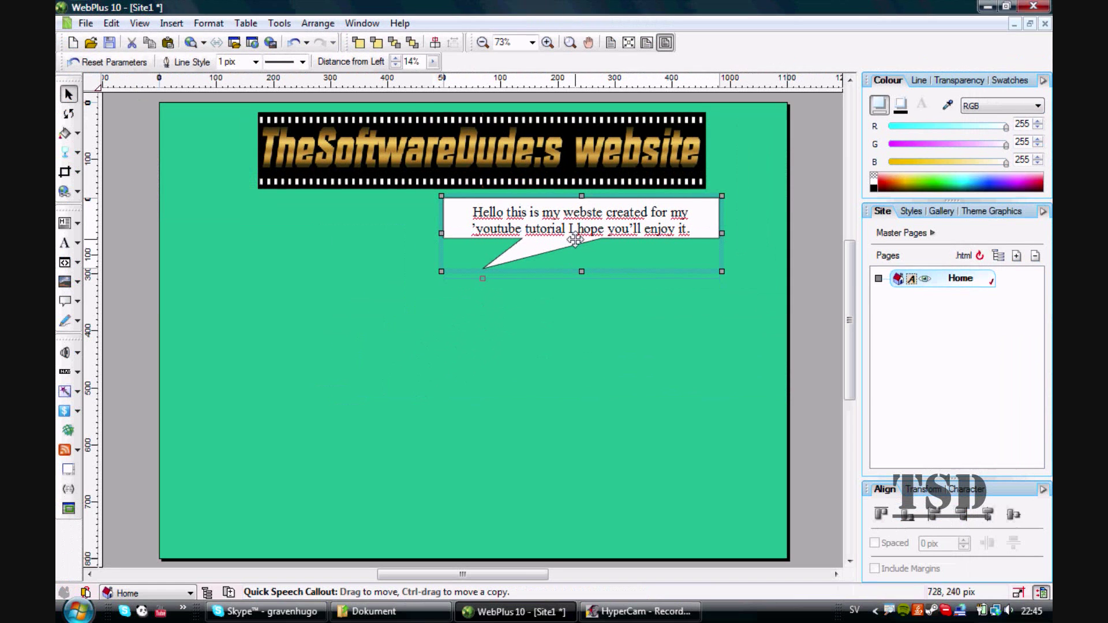
click(525, 288)
click(525, 228)
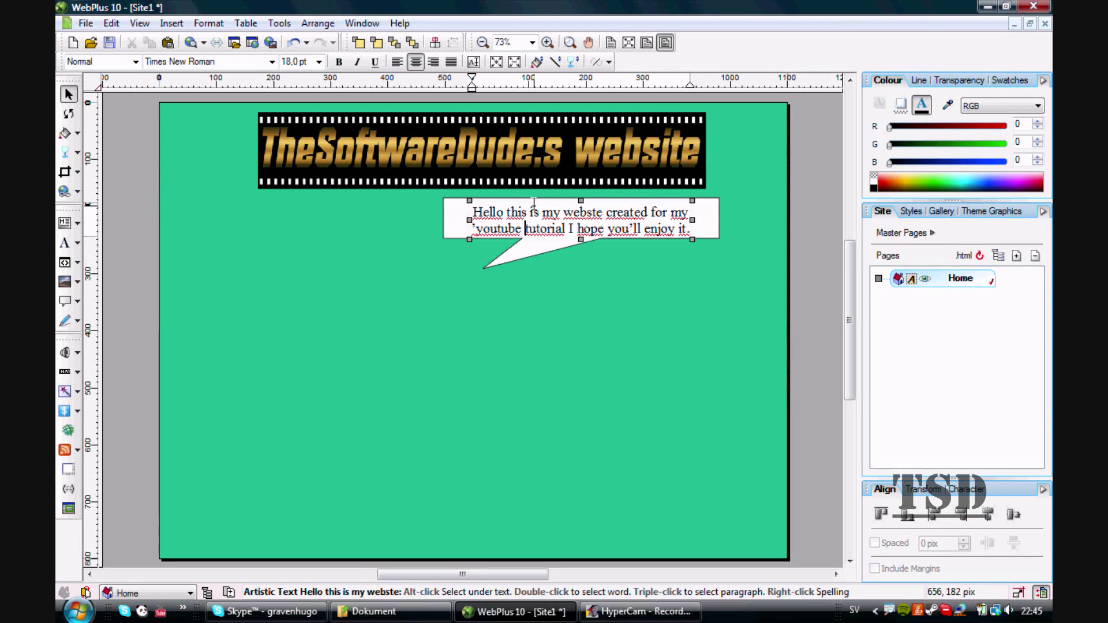
drag(534, 203, 529, 201)
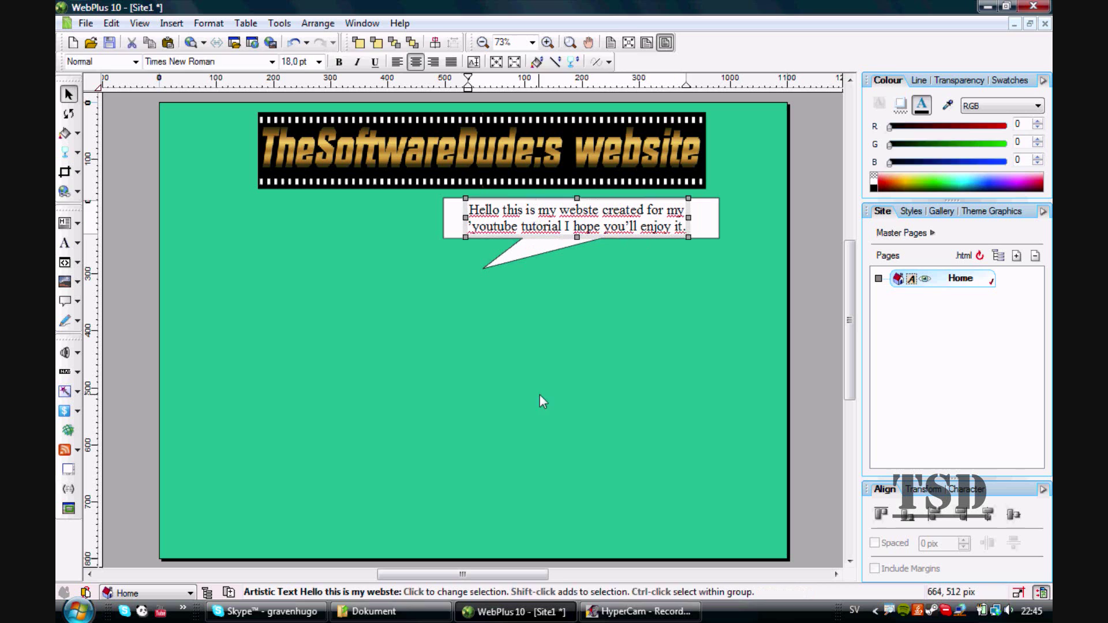
click(539, 395)
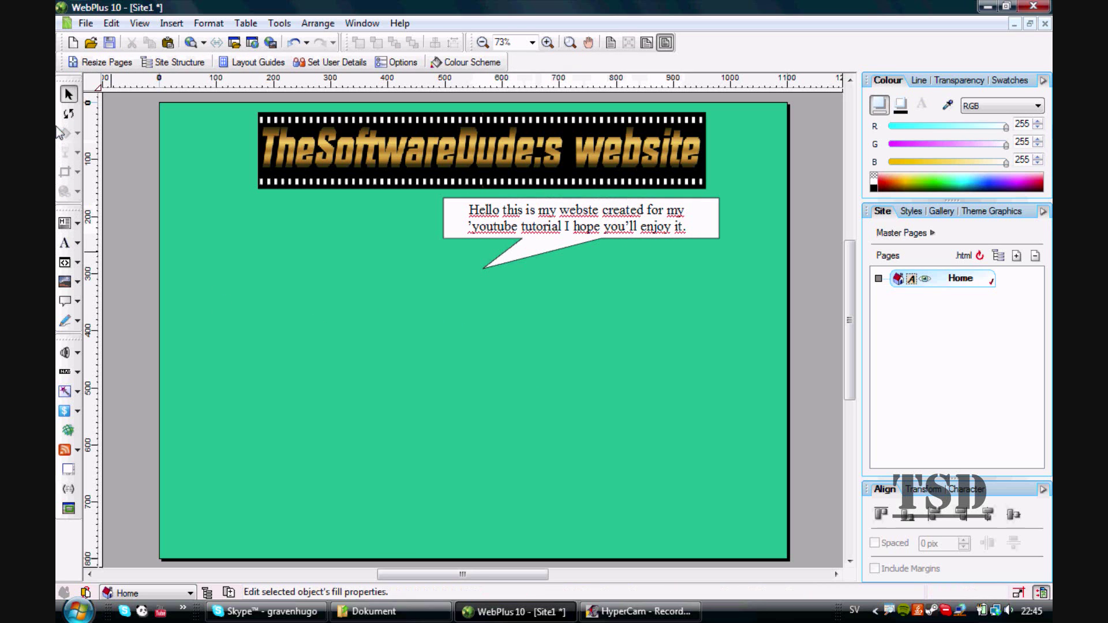
Import the pic image and place the TSD Welcome picture below the banner's left side.
click(64, 282)
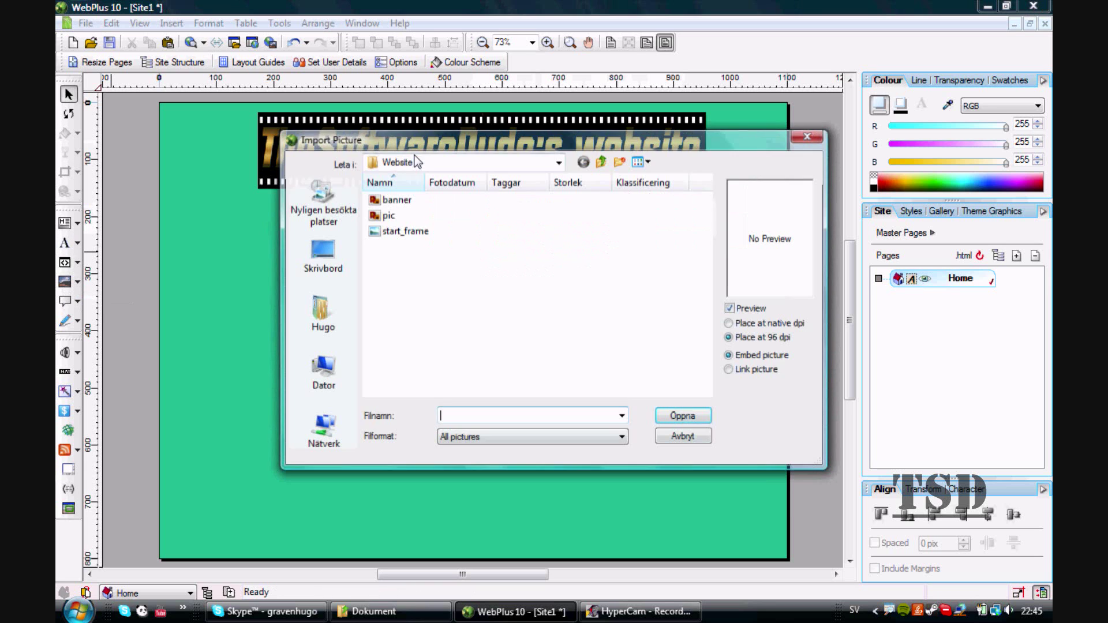
click(448, 216)
click(683, 415)
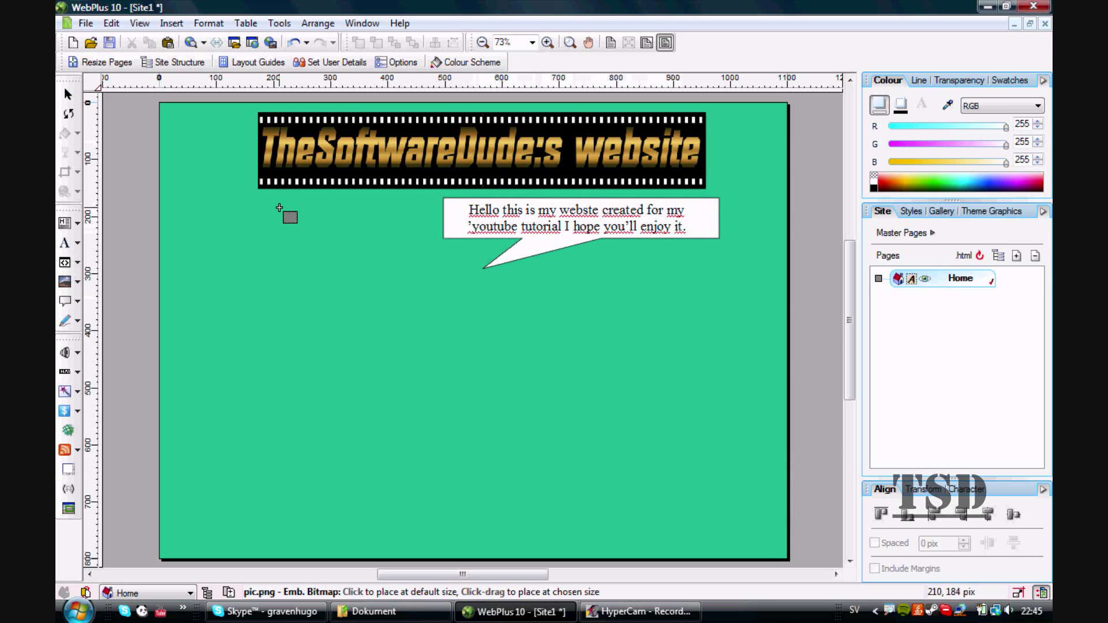
drag(260, 198, 445, 335)
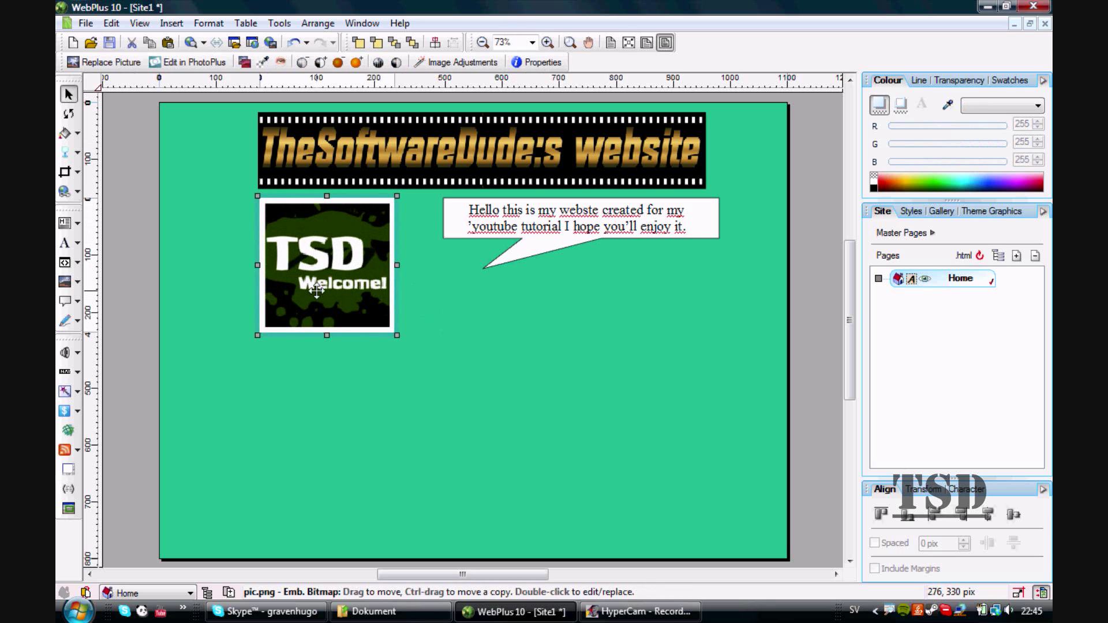
drag(316, 291, 344, 287)
Shift the speech callout and its greeting text slightly left so the text sits inside the bubble.
click(538, 236)
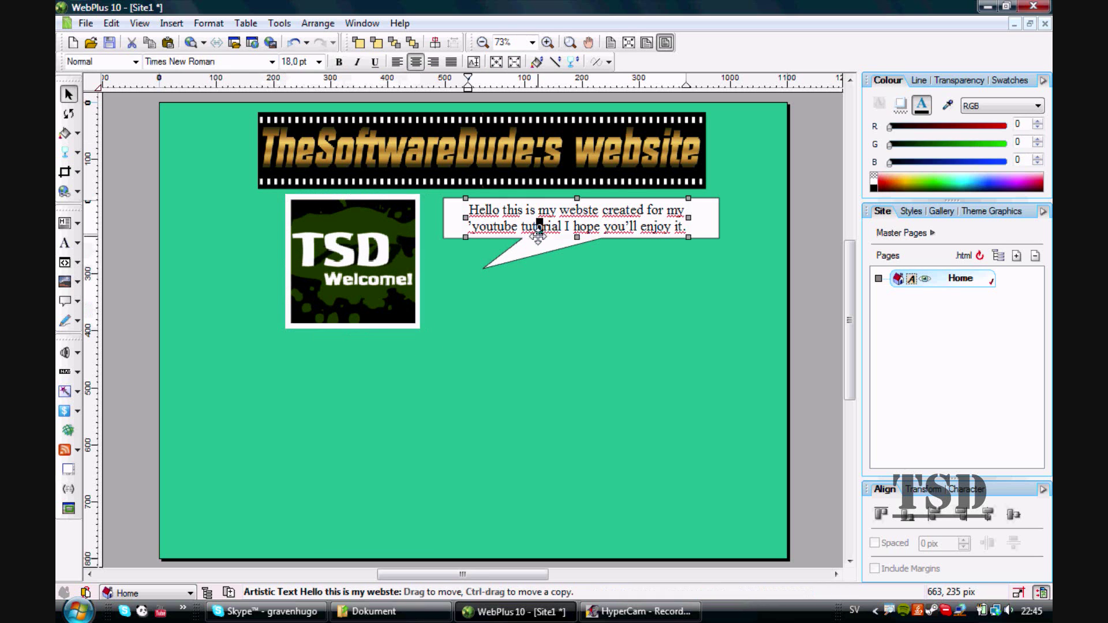
click(537, 235)
drag(531, 264, 517, 261)
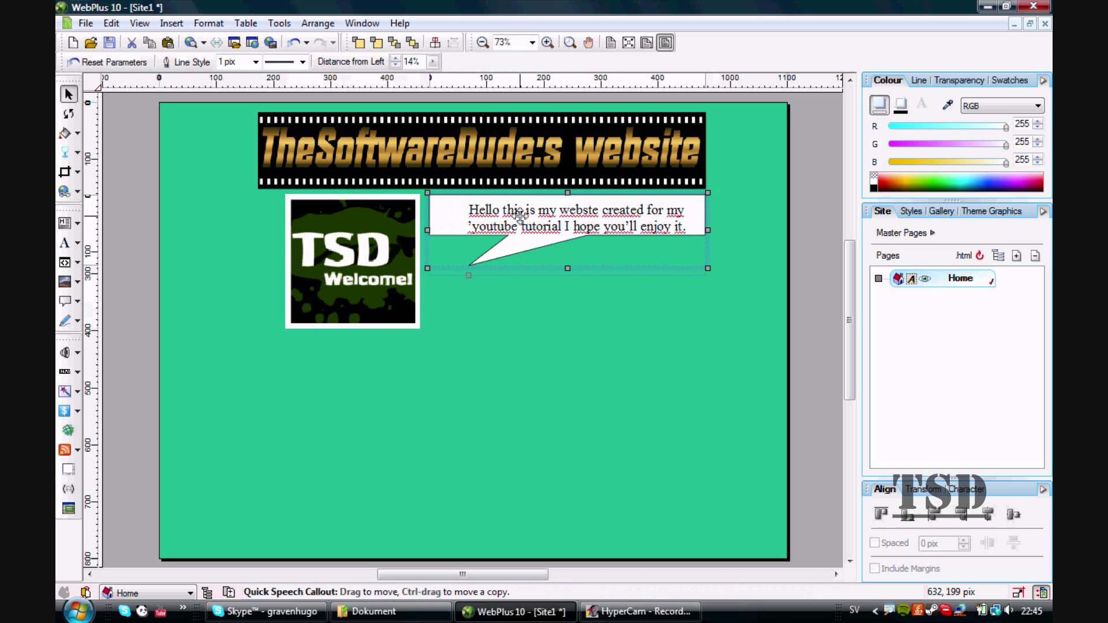
click(520, 215)
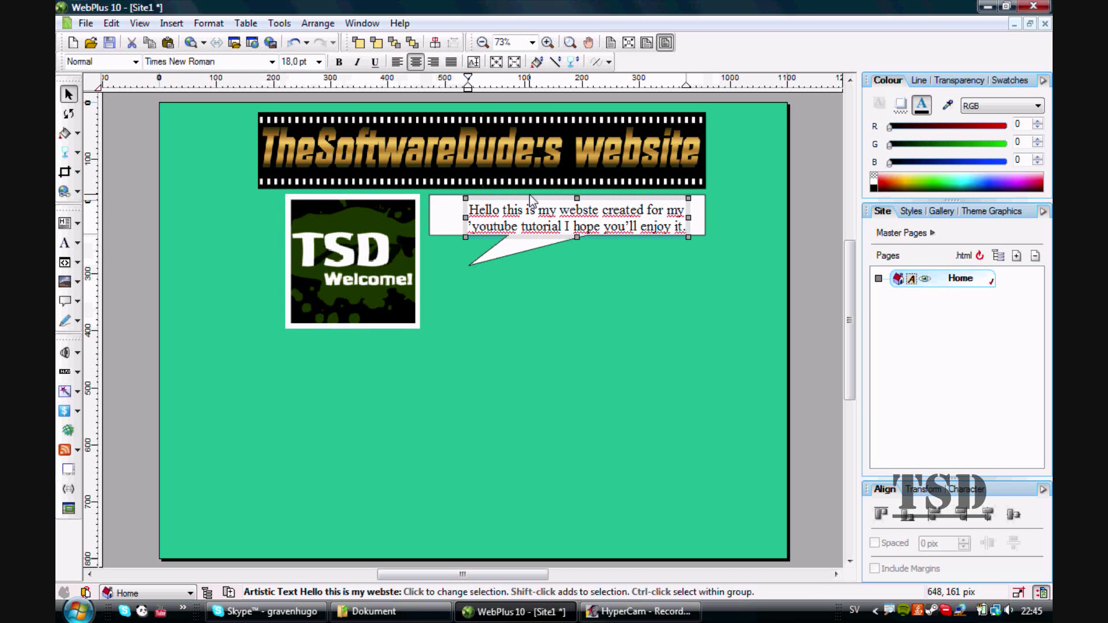
drag(530, 198, 505, 194)
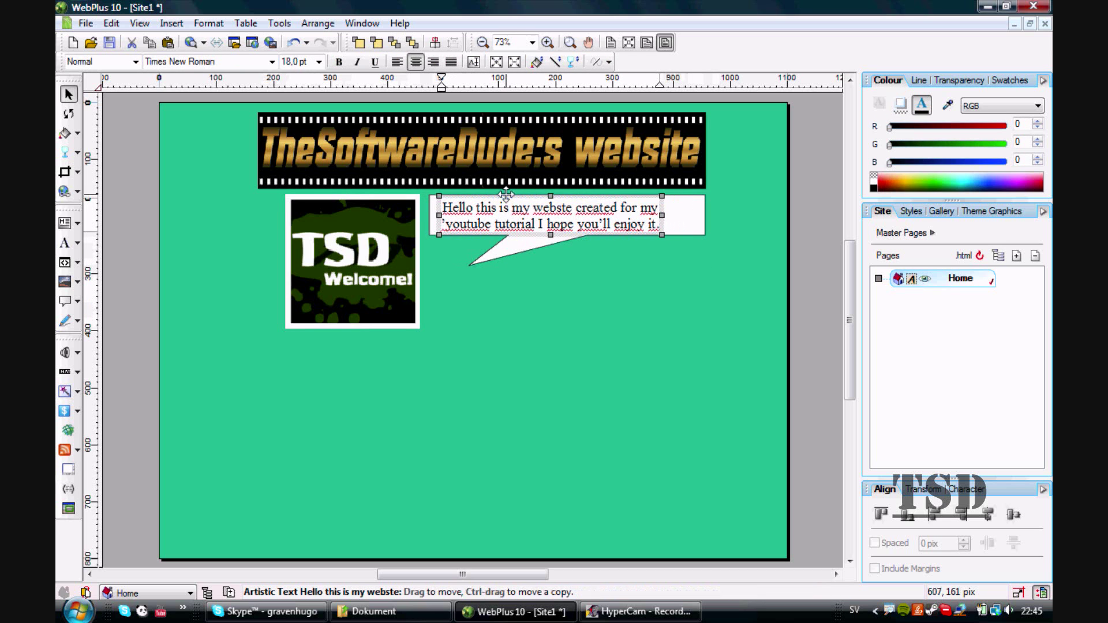
click(553, 337)
click(660, 223)
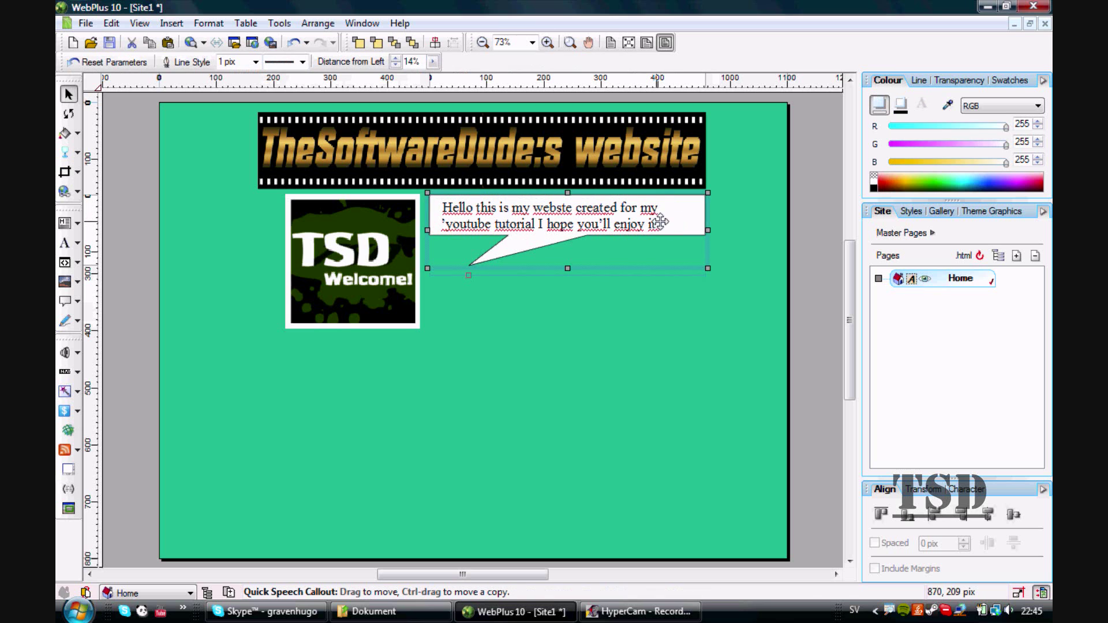
click(645, 218)
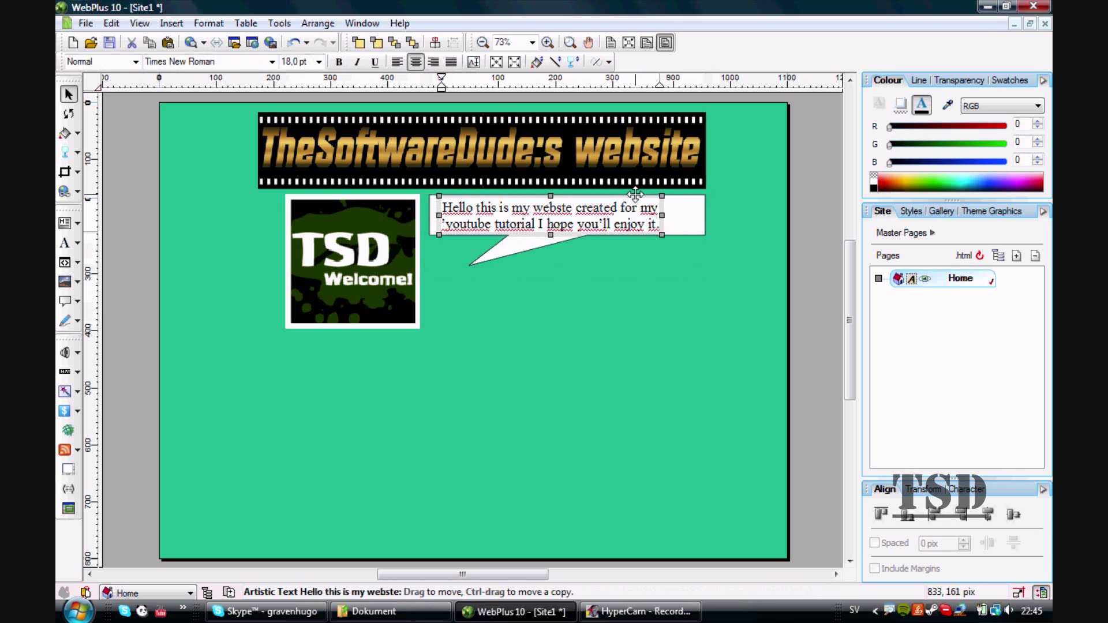
click(691, 217)
click(638, 403)
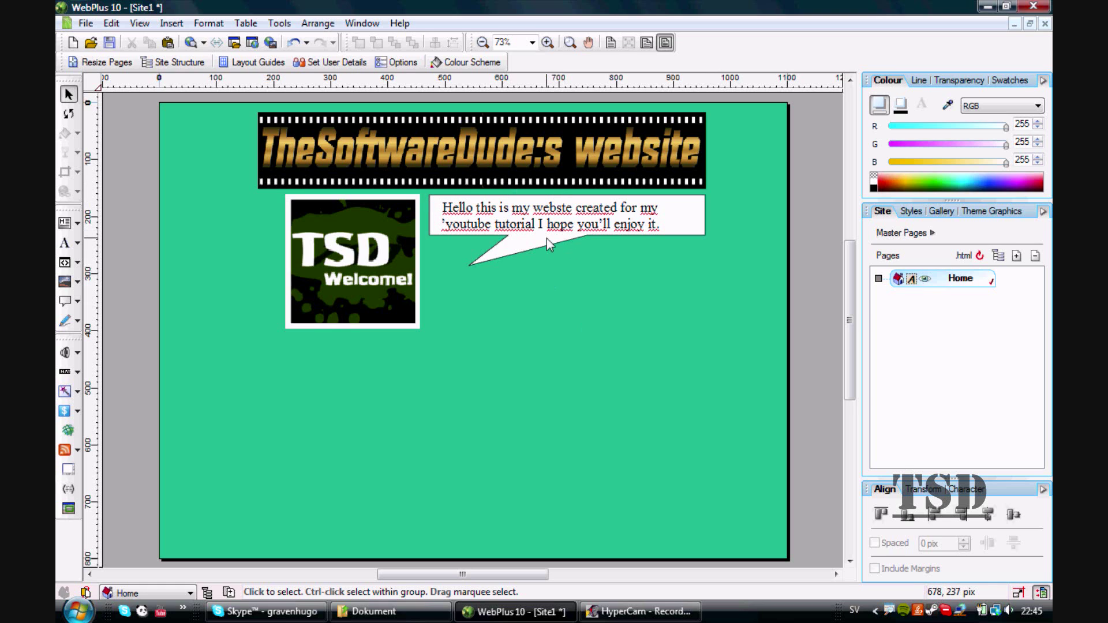
Apply the default Instant 3D effect to the speech callout.
click(679, 225)
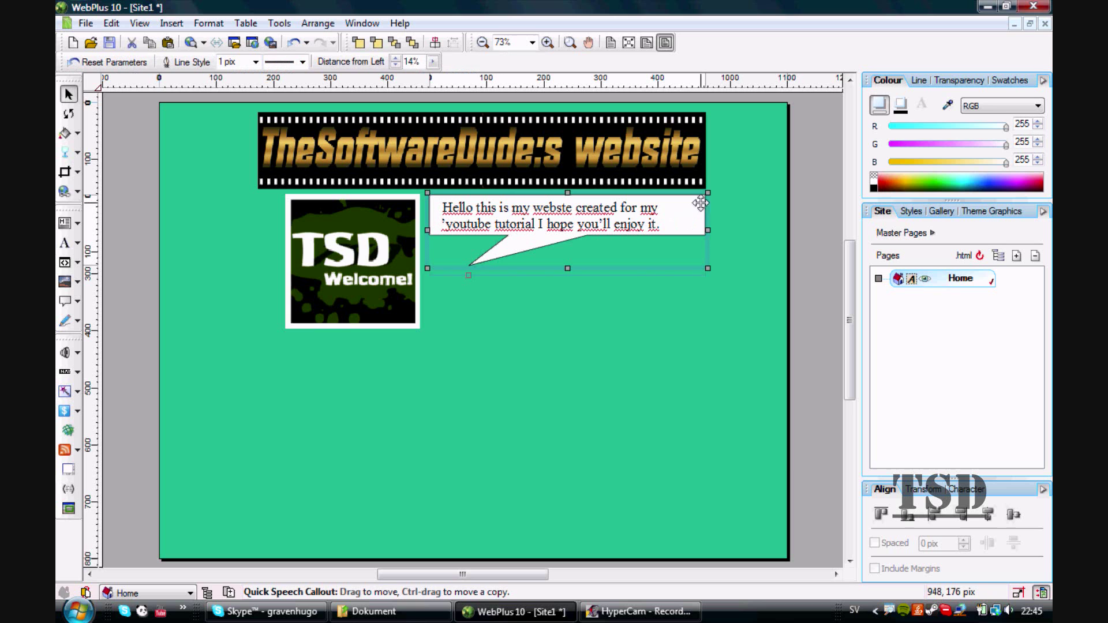
right_click(694, 206)
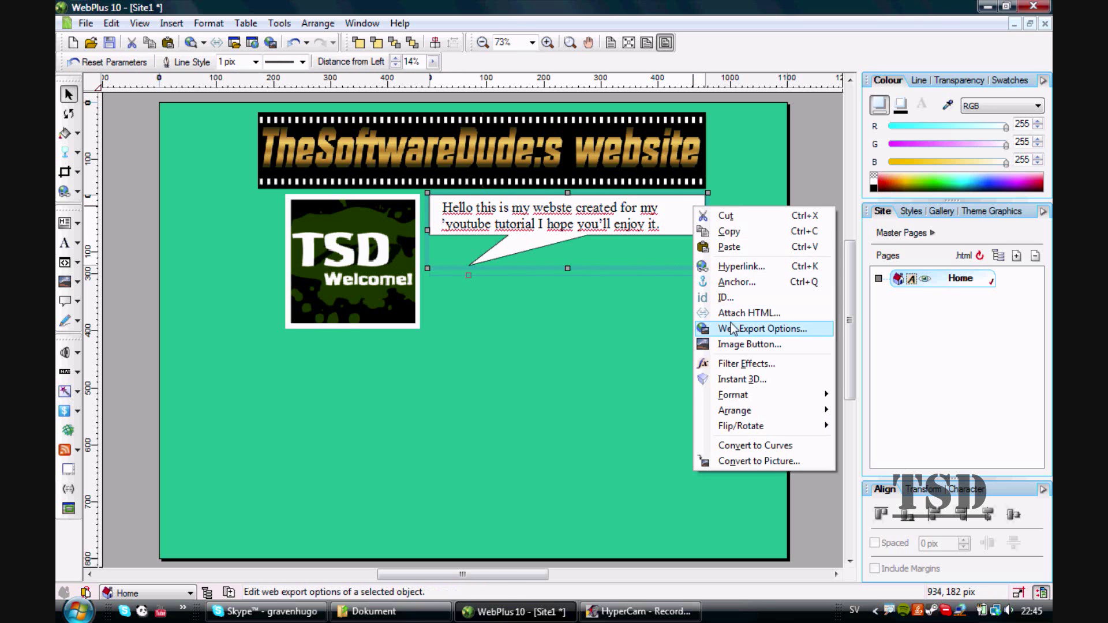
click(744, 382)
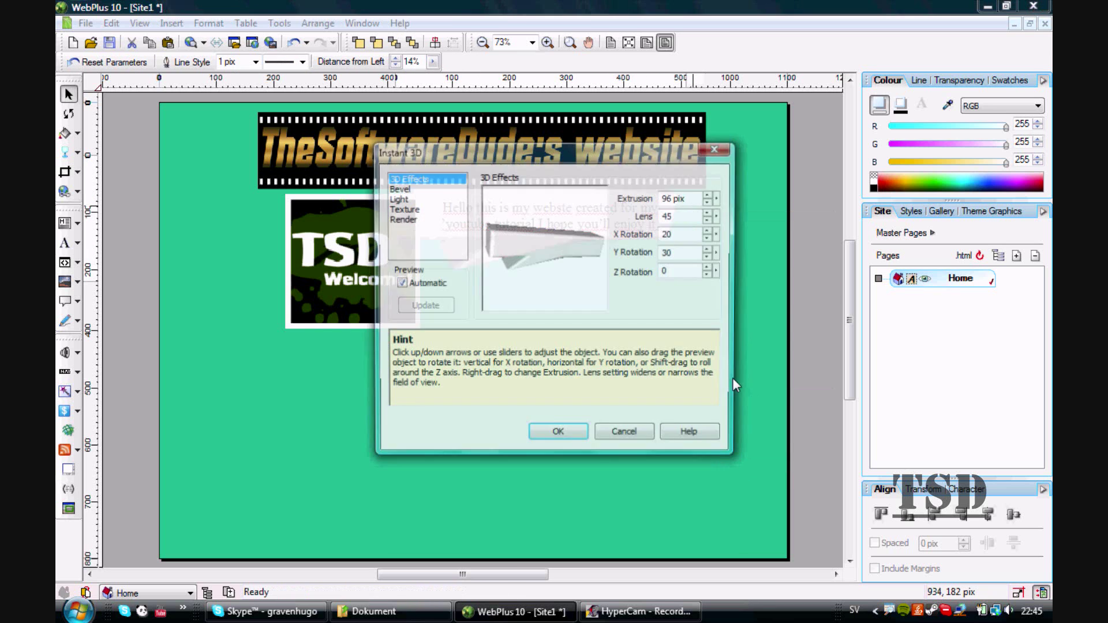
click(573, 438)
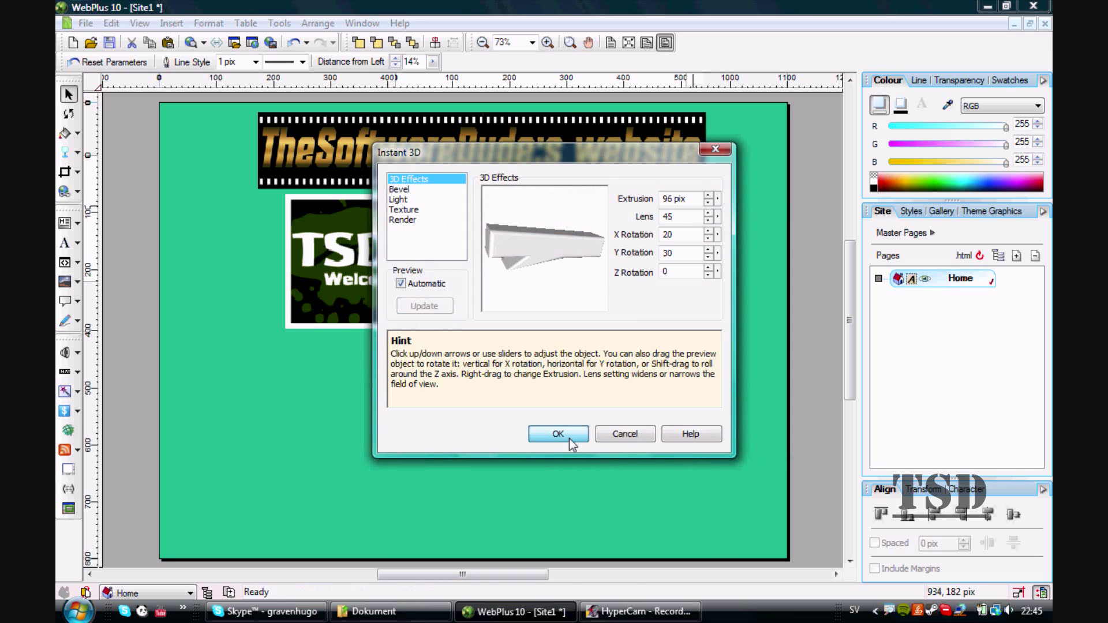
Make the greeting text 3D with default settings and place it on the callout's front.
click(553, 228)
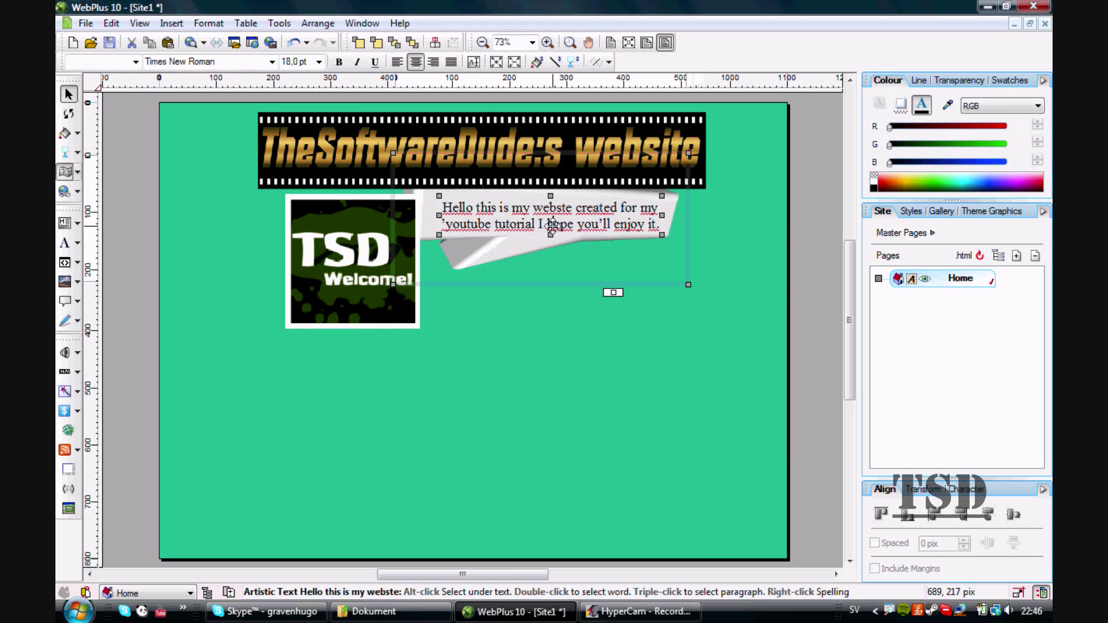
click(579, 187)
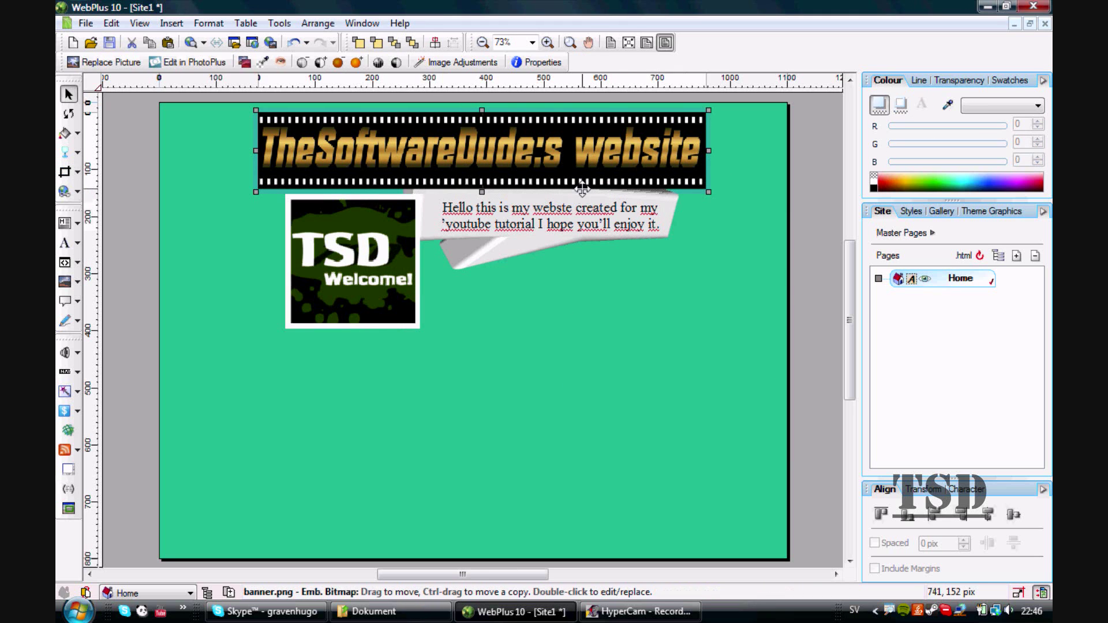
click(582, 199)
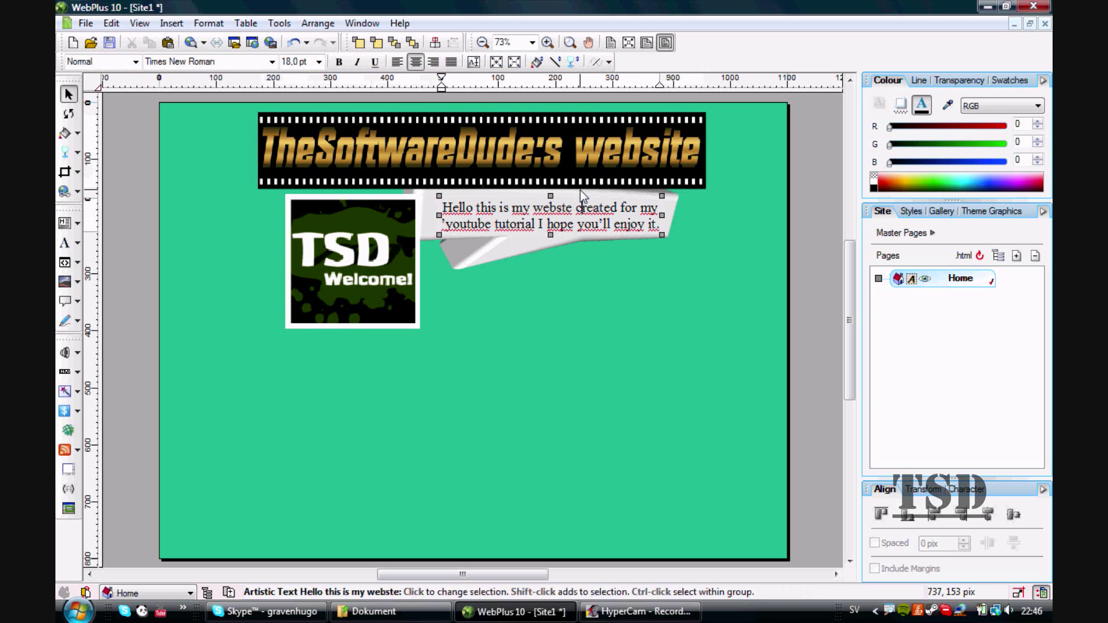
right_click(578, 194)
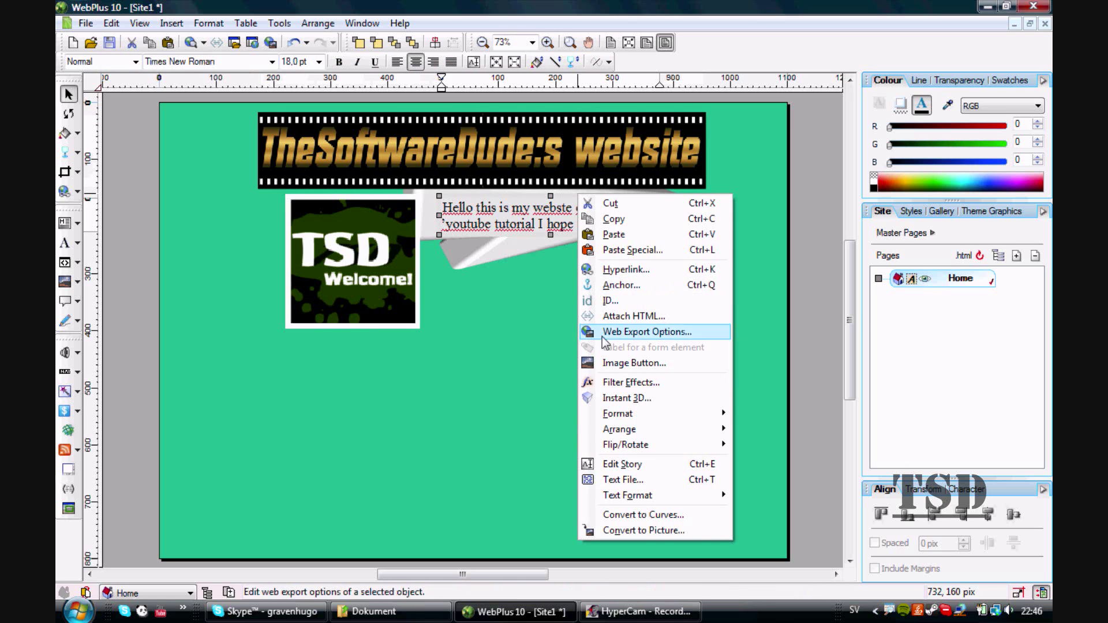
click(610, 400)
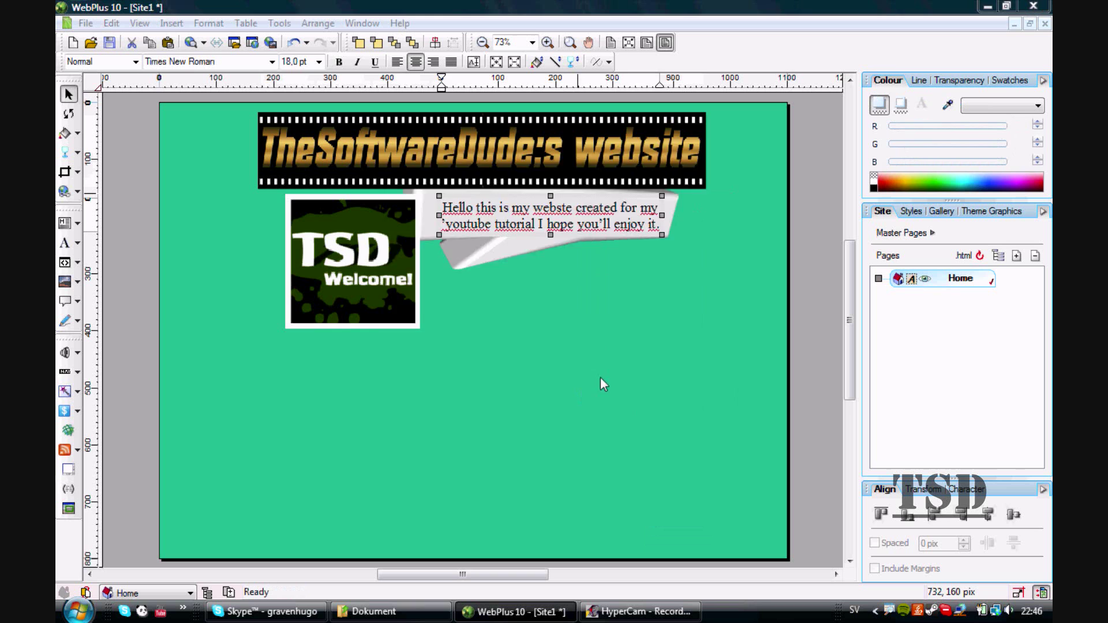
click(558, 434)
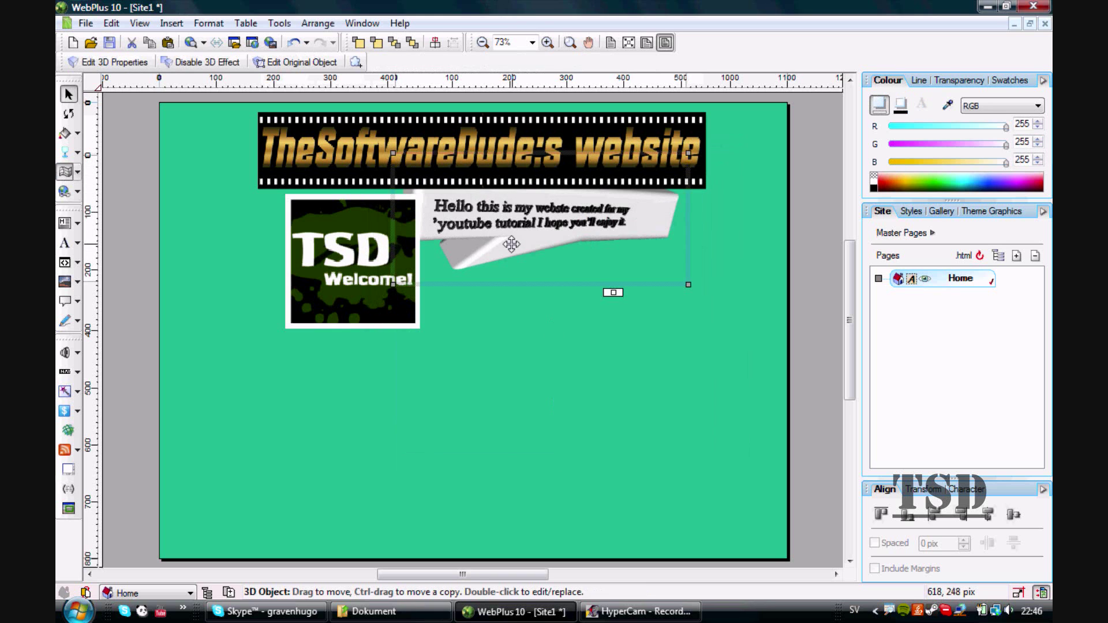
drag(510, 247, 570, 236)
click(577, 409)
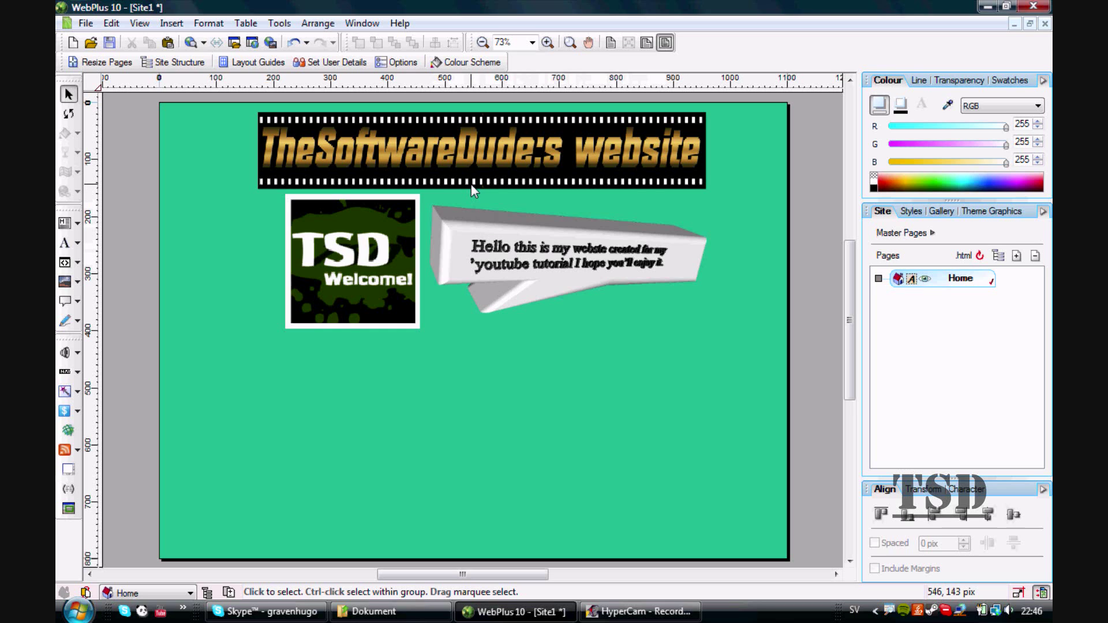
Hyperlink the banner picture to the site's Home page, opening in the same window.
click(521, 164)
right_click(522, 164)
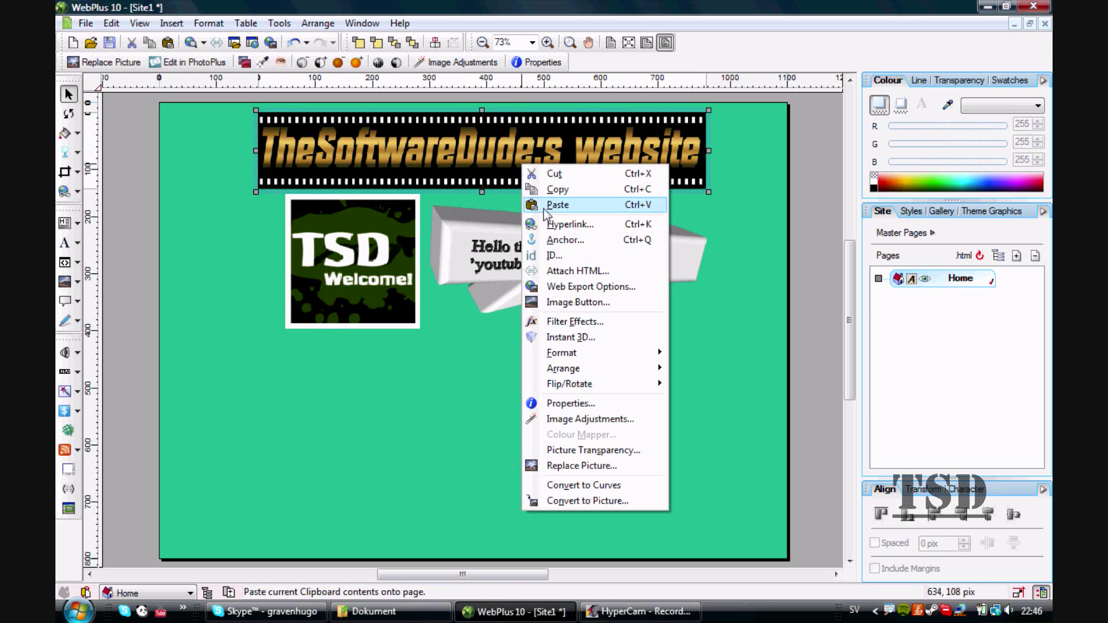
click(562, 234)
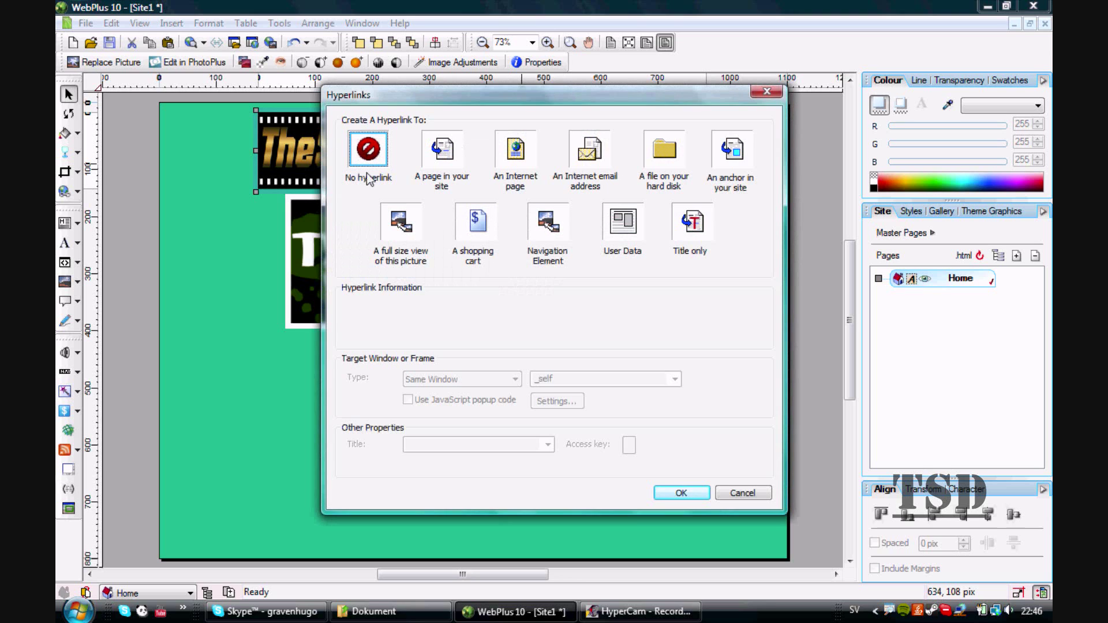
click(452, 152)
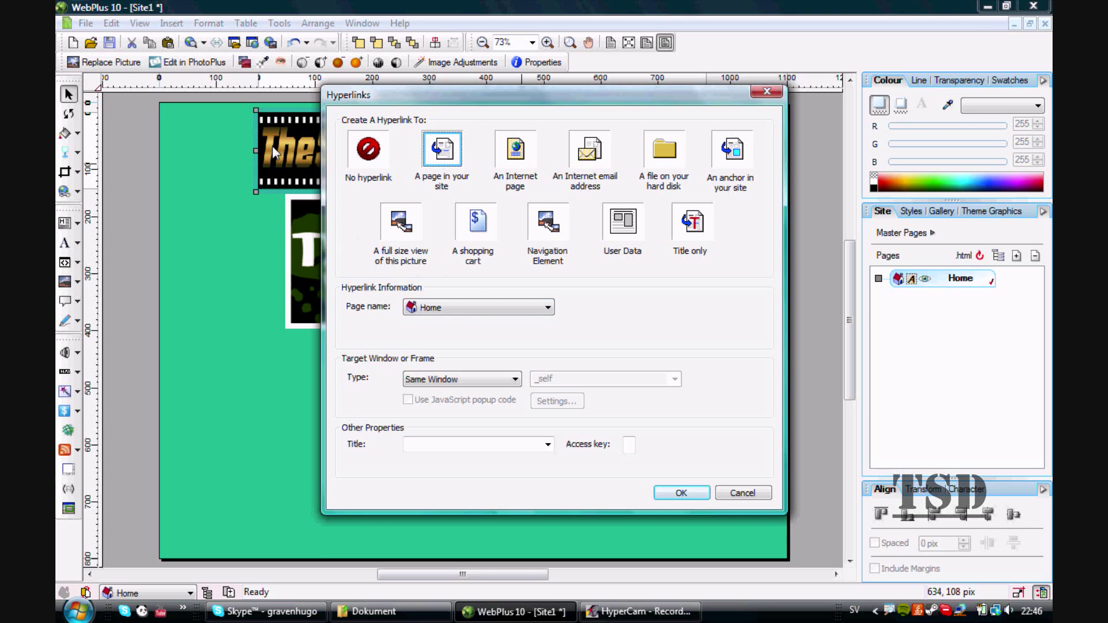
click(766, 91)
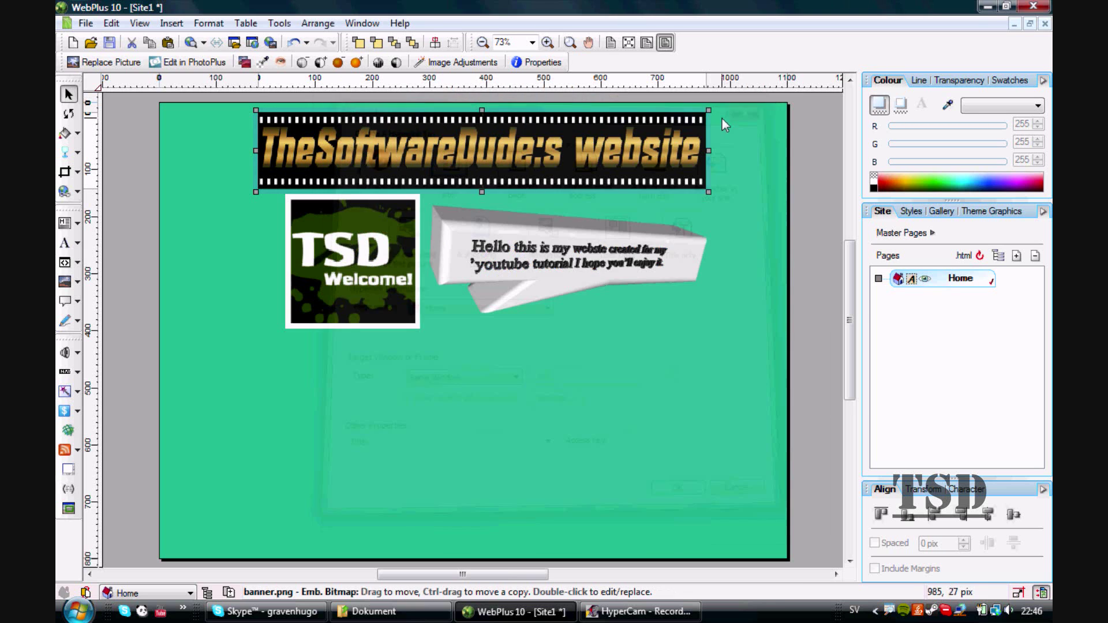
right_click(574, 161)
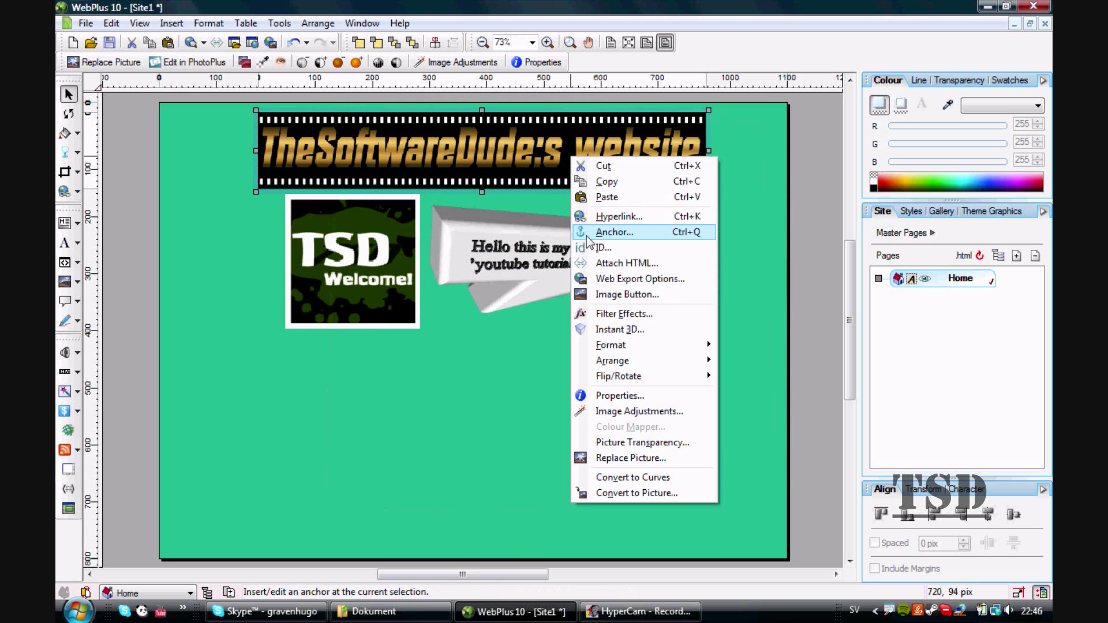
click(596, 218)
click(441, 163)
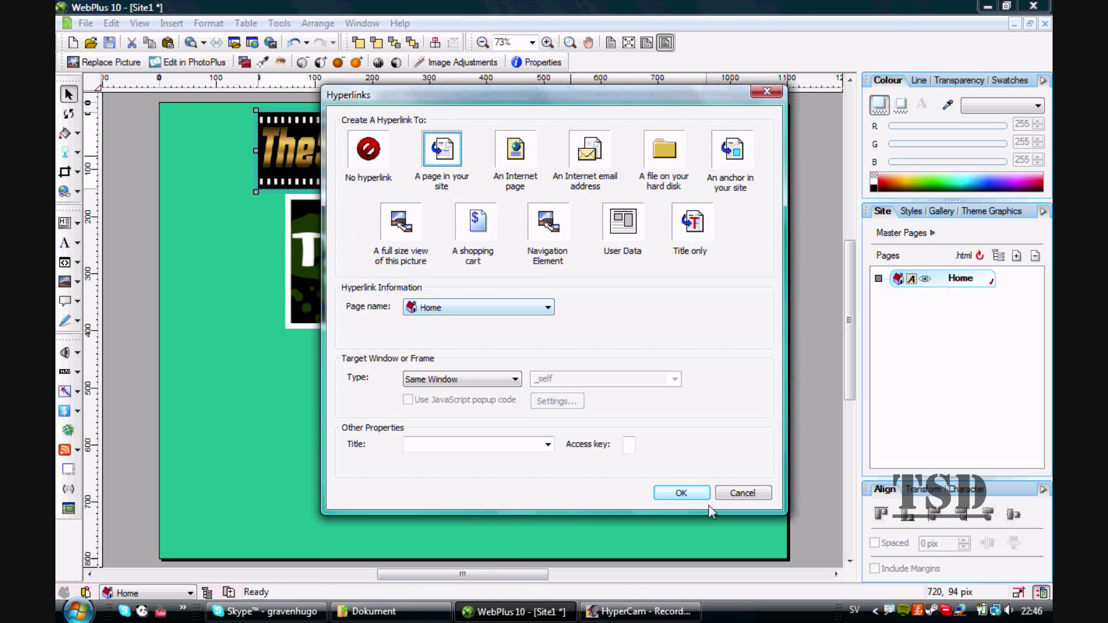
click(681, 493)
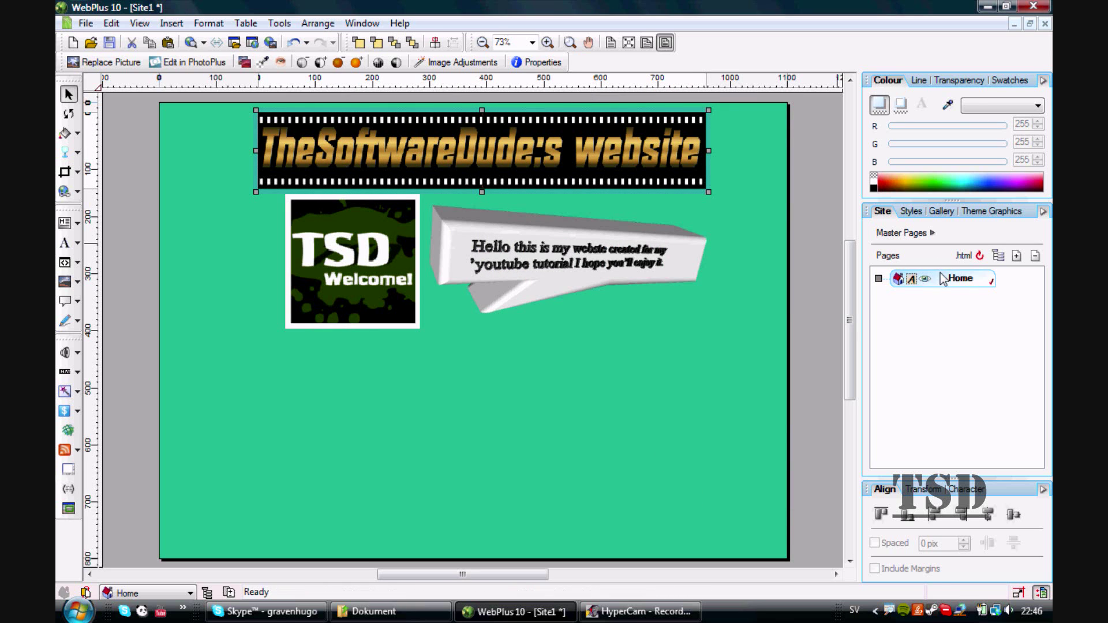
click(610, 400)
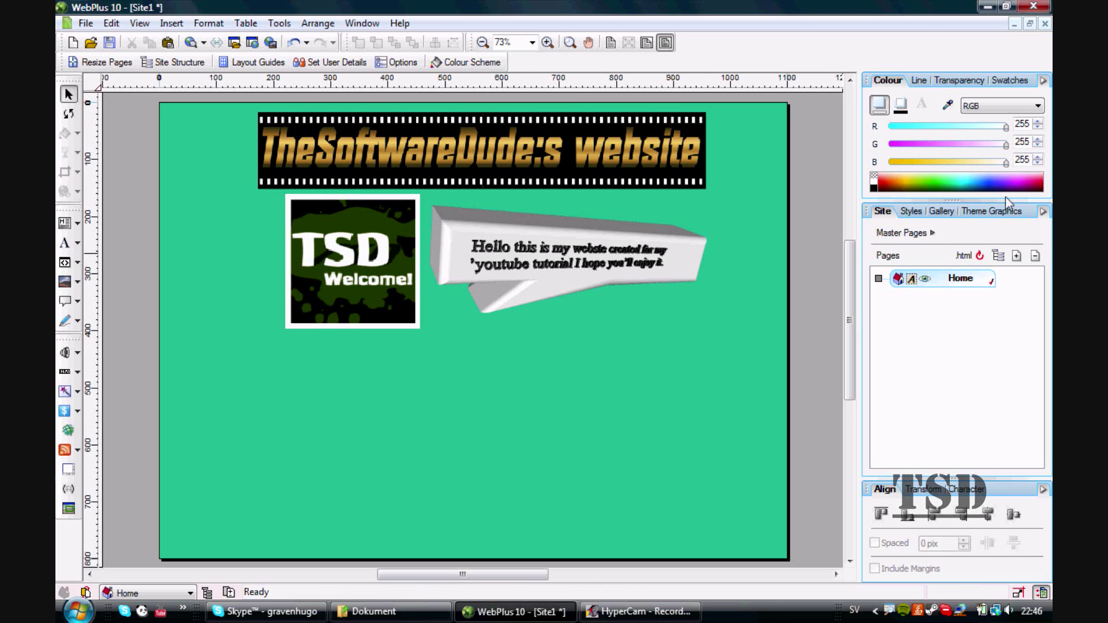
Choose the Werk set in the Theme Graphics library.
click(1007, 211)
click(1035, 235)
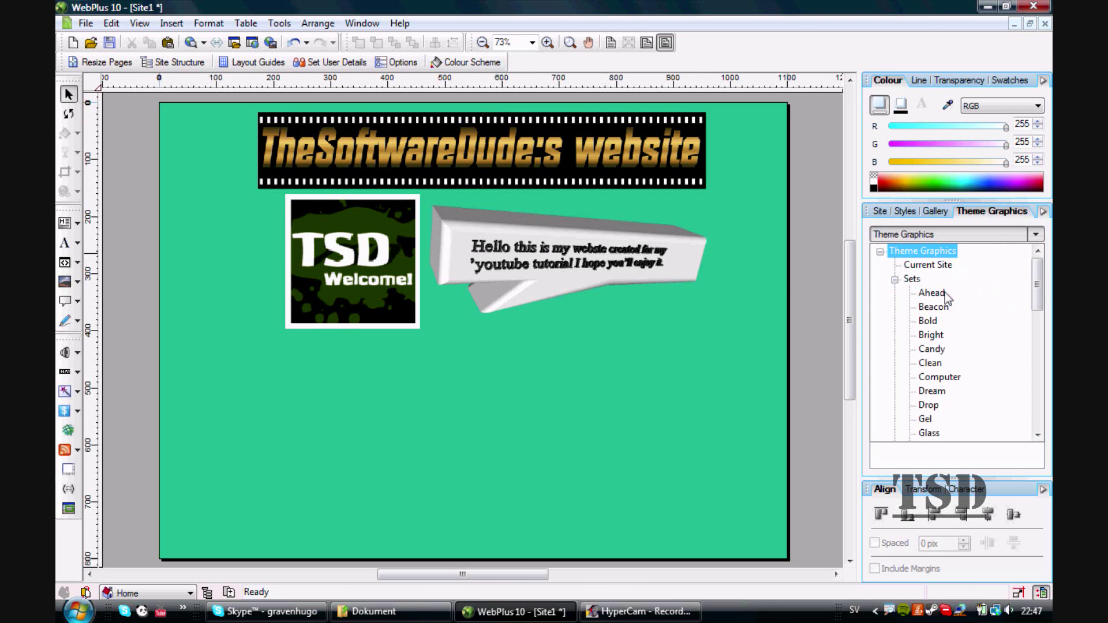
scroll(935, 320, down, 5)
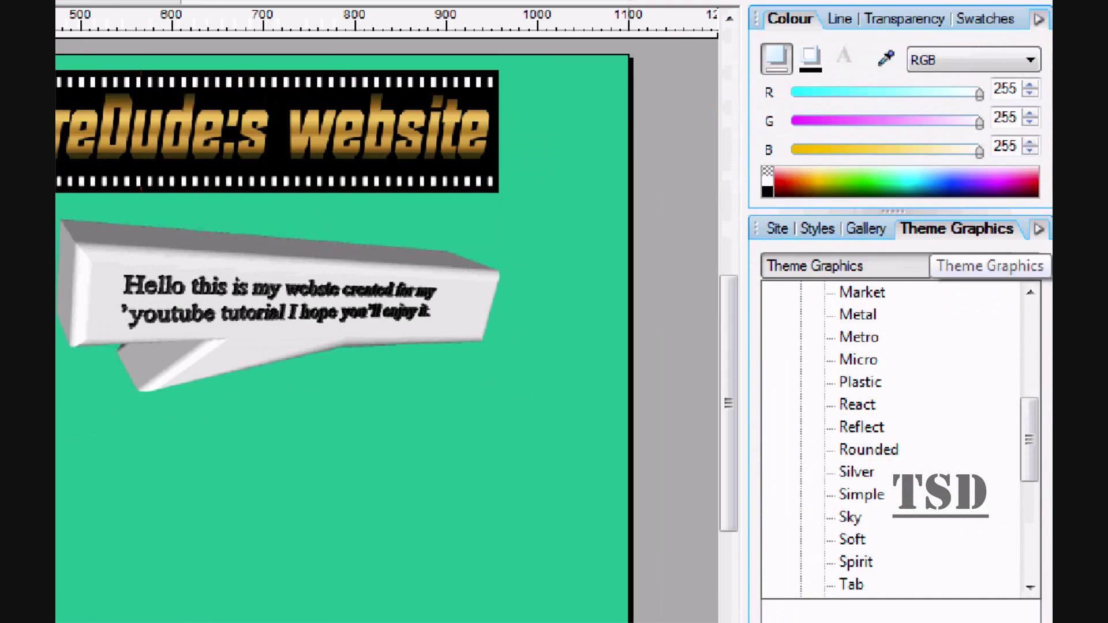
key(Escape)
click(1037, 237)
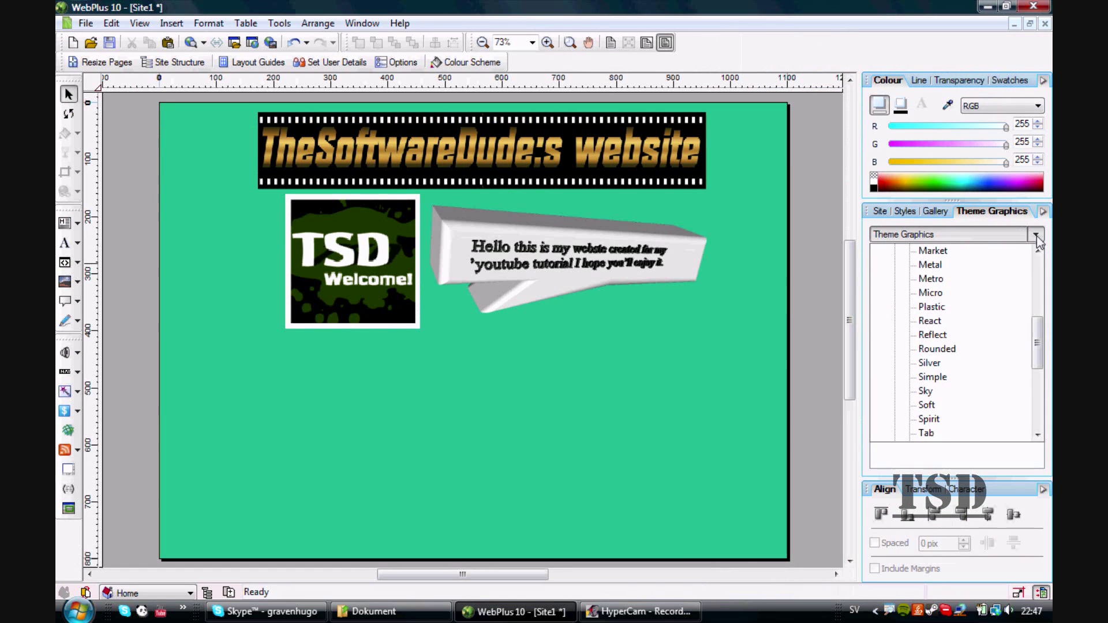
scroll(954, 337, down, 3)
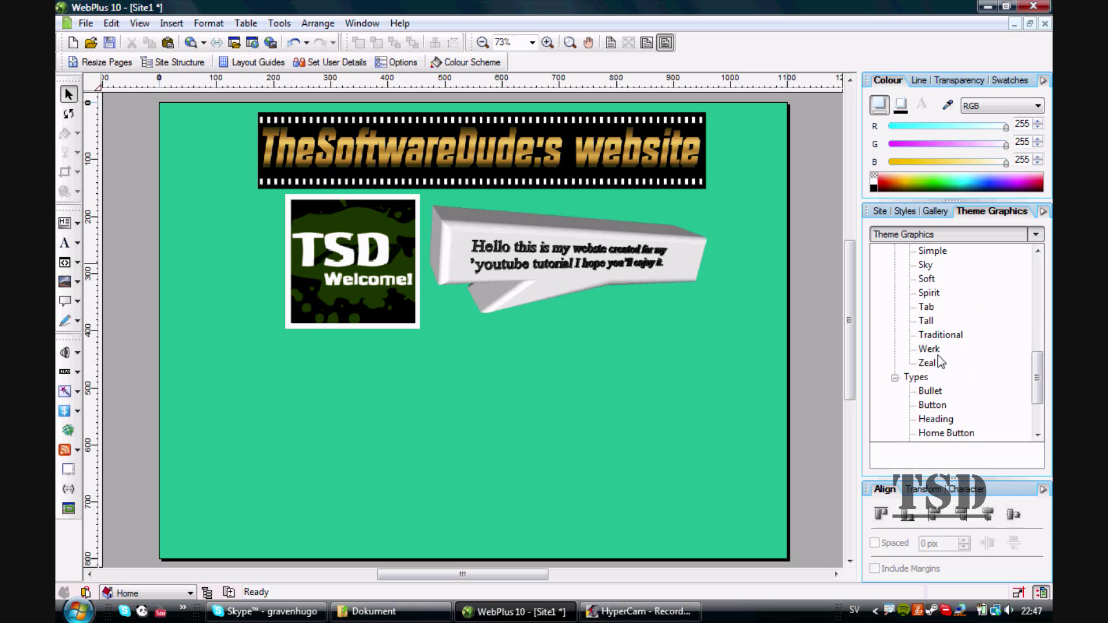
click(930, 349)
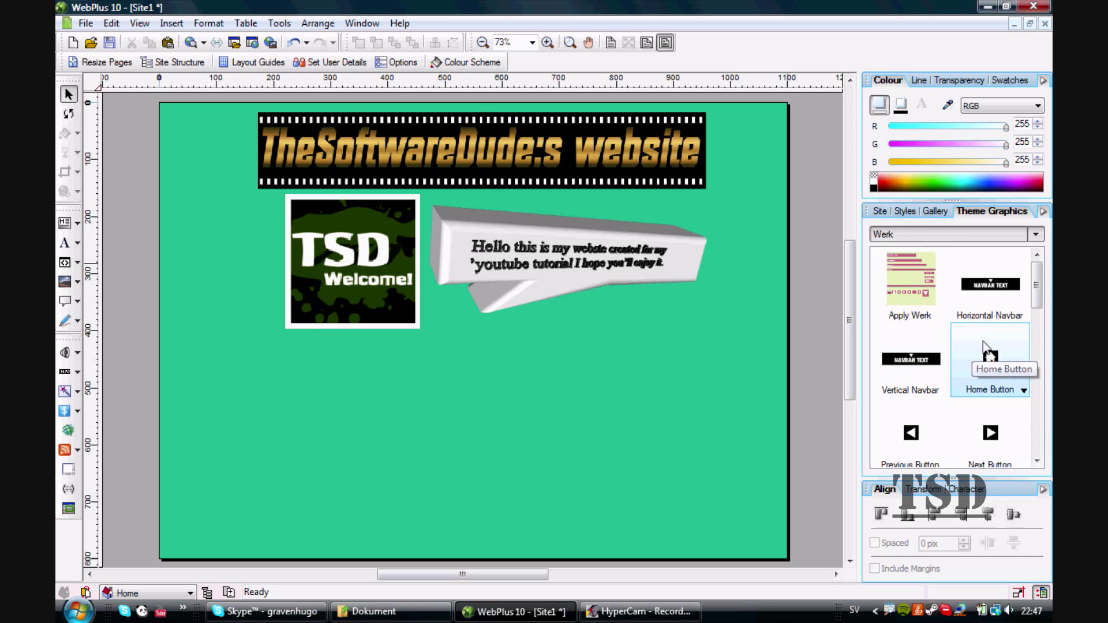
Place the Werk Button 1 graphic on the page just below the TSD image.
drag(1037, 300, 1033, 374)
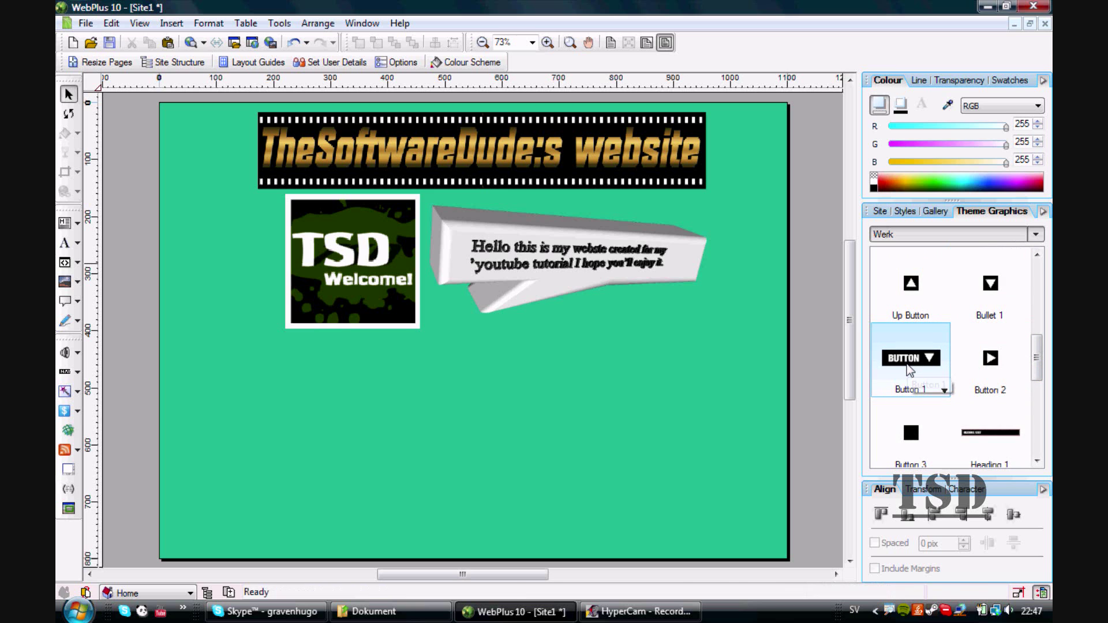
drag(910, 371, 610, 362)
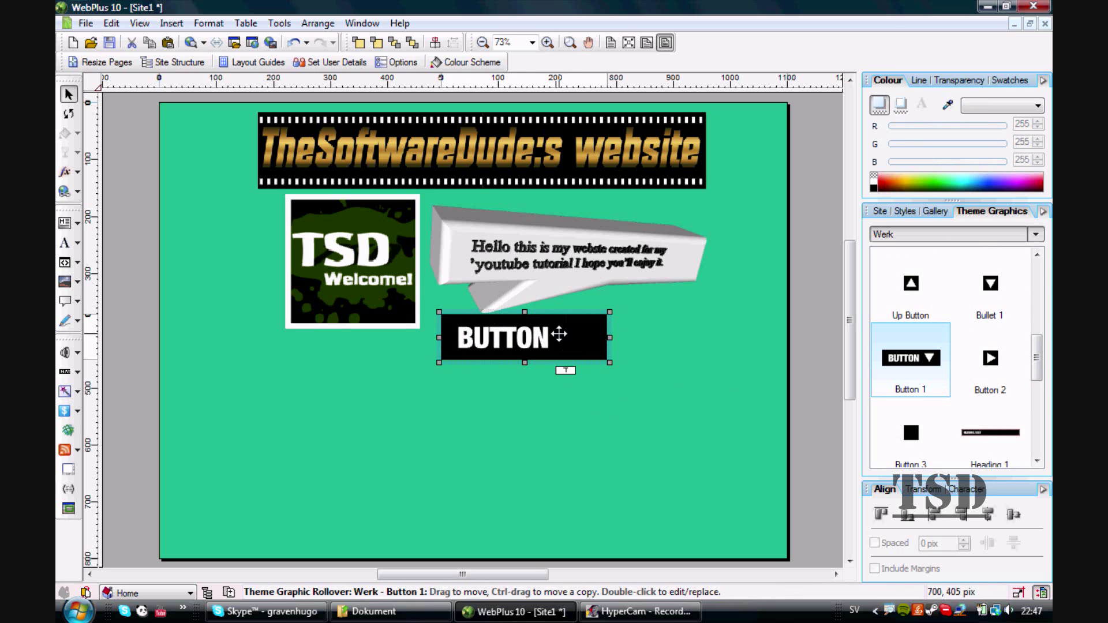
drag(559, 334, 420, 376)
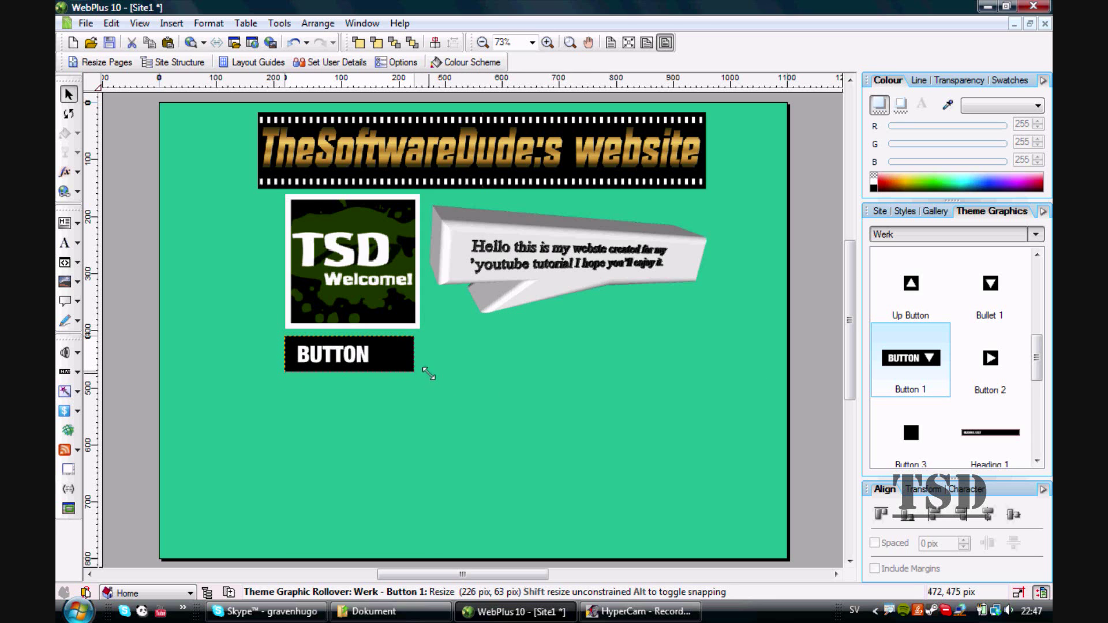
Give the theme button the custom label 'About!'.
double_click(396, 362)
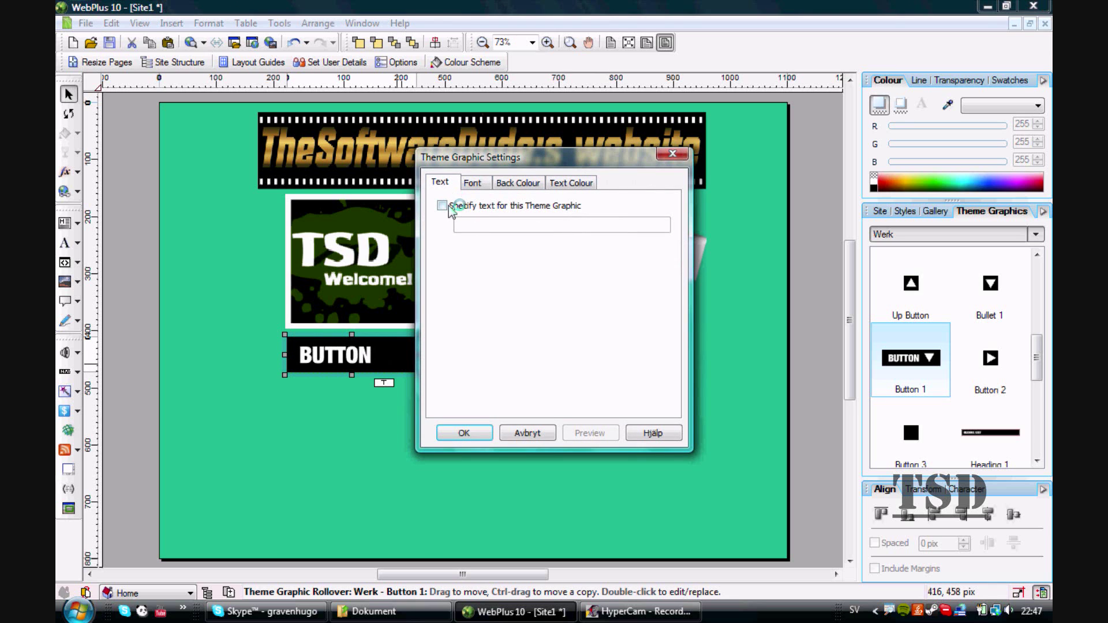
click(442, 206)
click(488, 226)
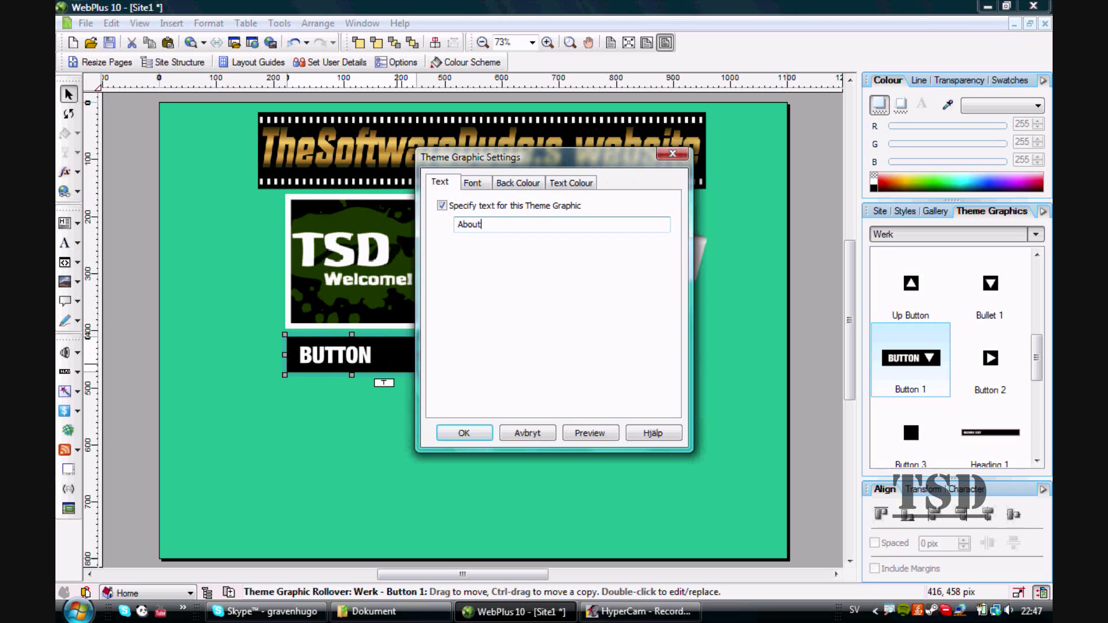
Set all three Back Colour fills (graphic, type, set) to red scheme colour 2 and apply.
click(472, 183)
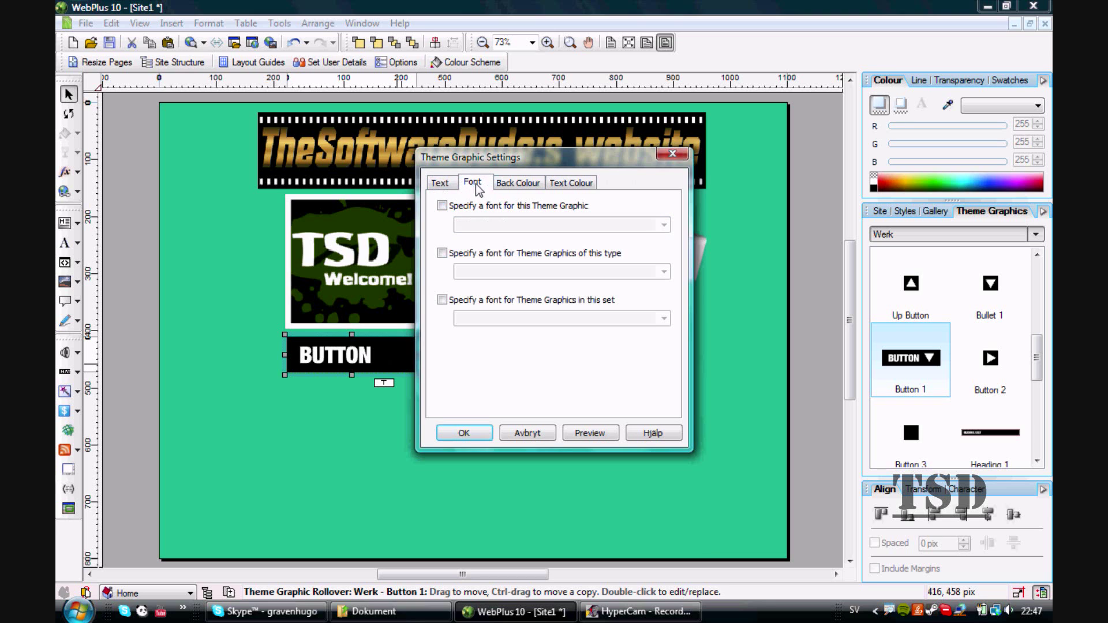
click(514, 184)
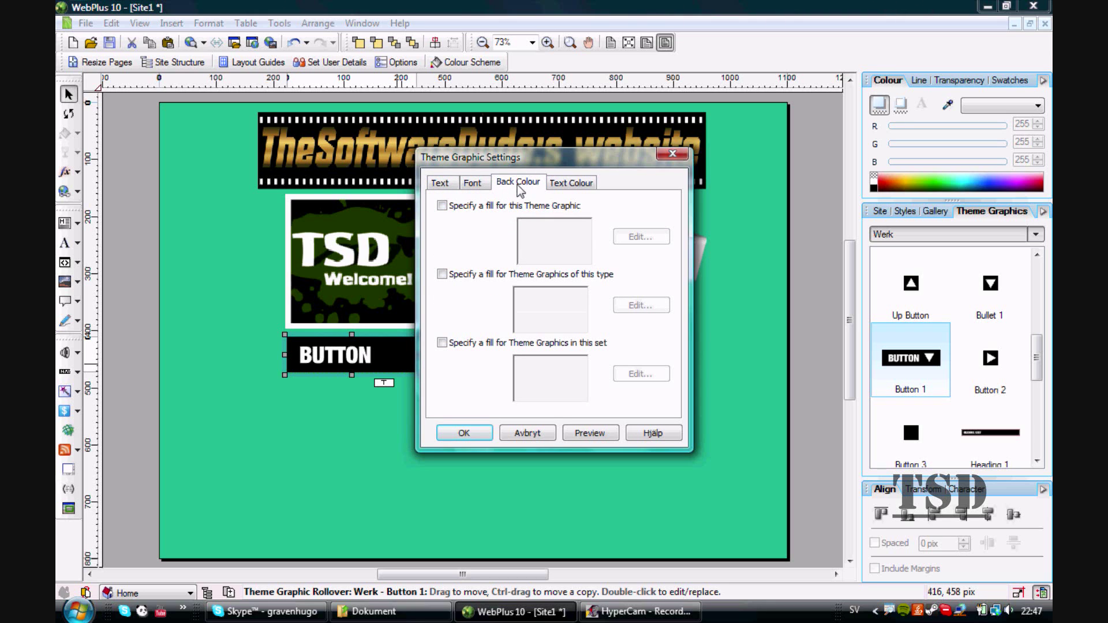
click(509, 207)
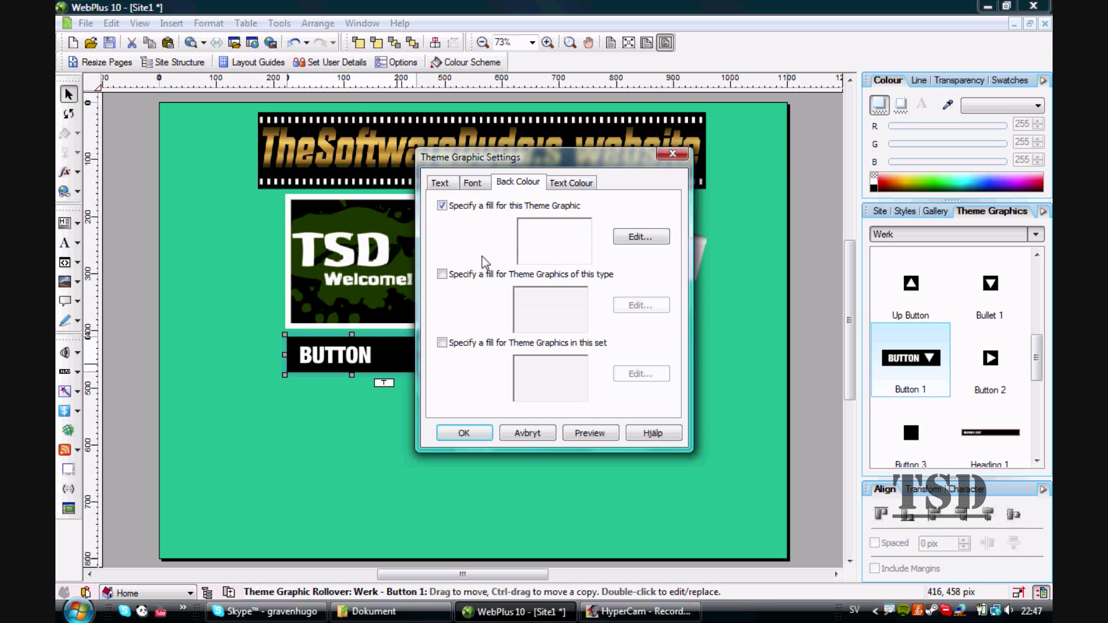
click(481, 277)
click(442, 342)
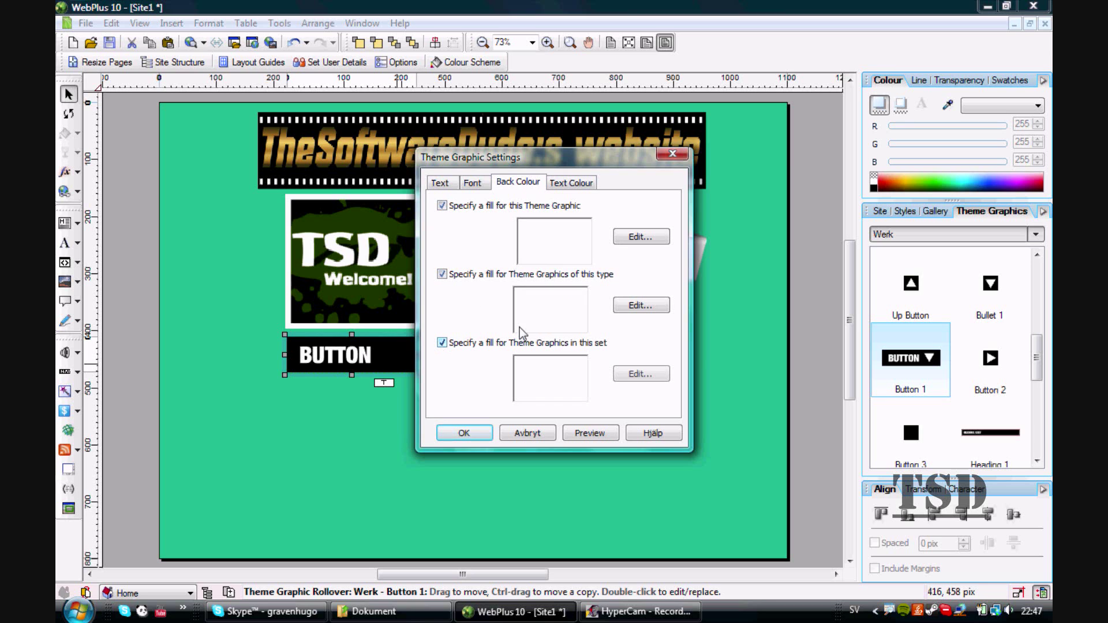
click(639, 235)
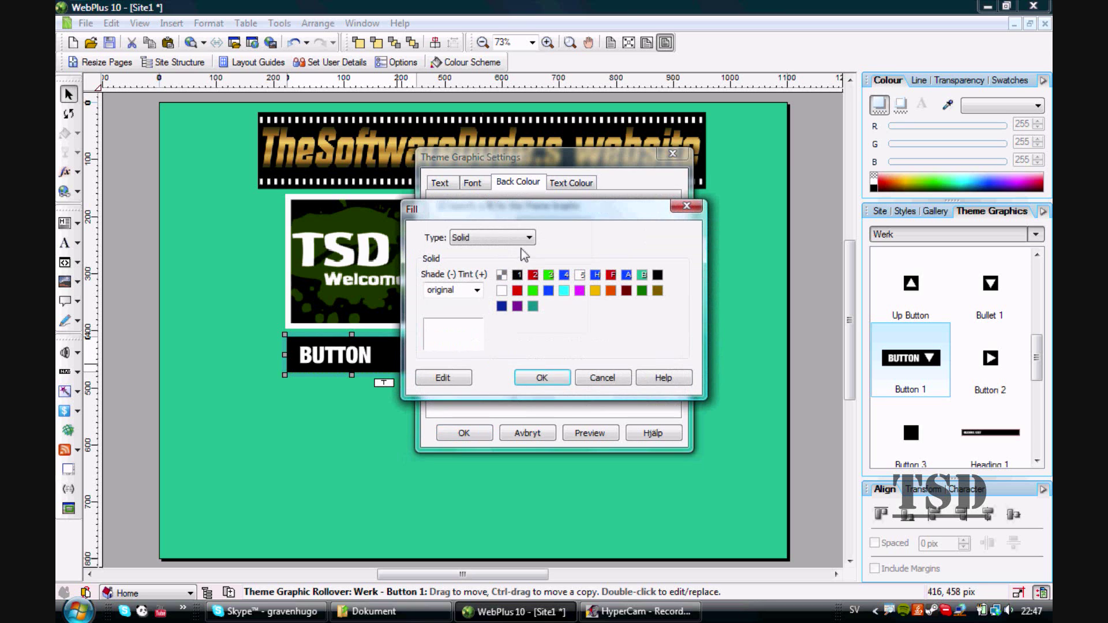
click(533, 276)
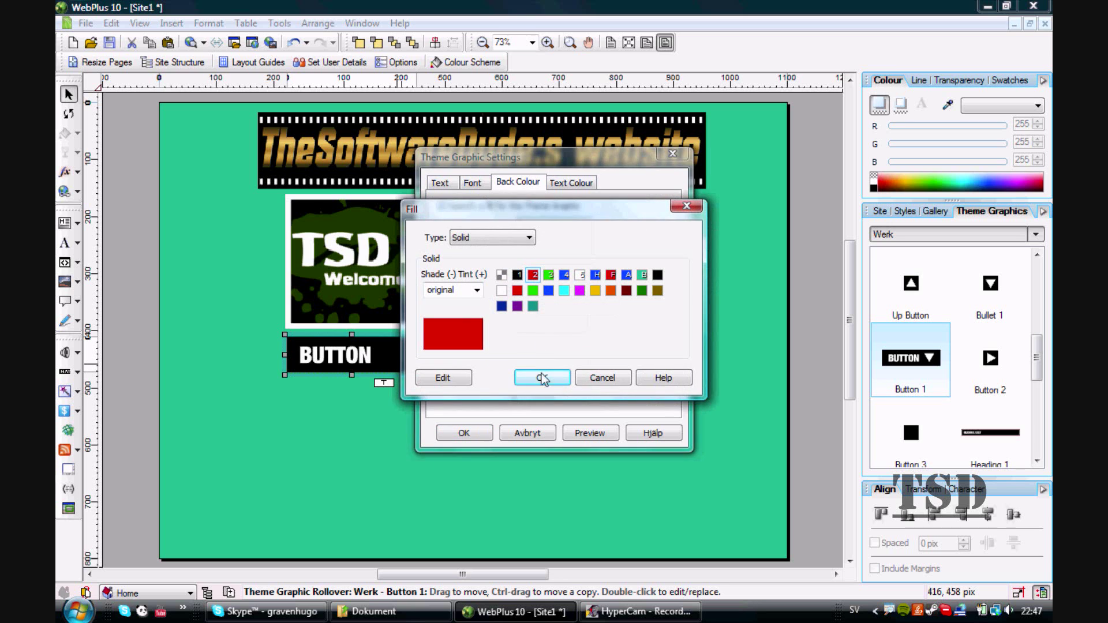
click(541, 377)
click(639, 302)
click(533, 276)
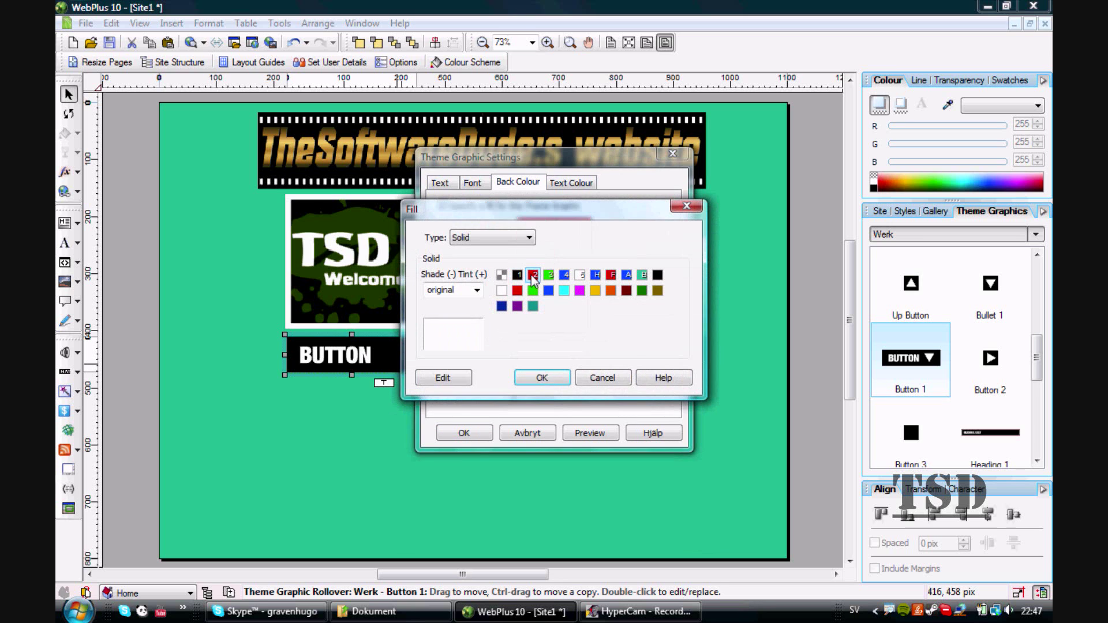
click(531, 388)
click(638, 374)
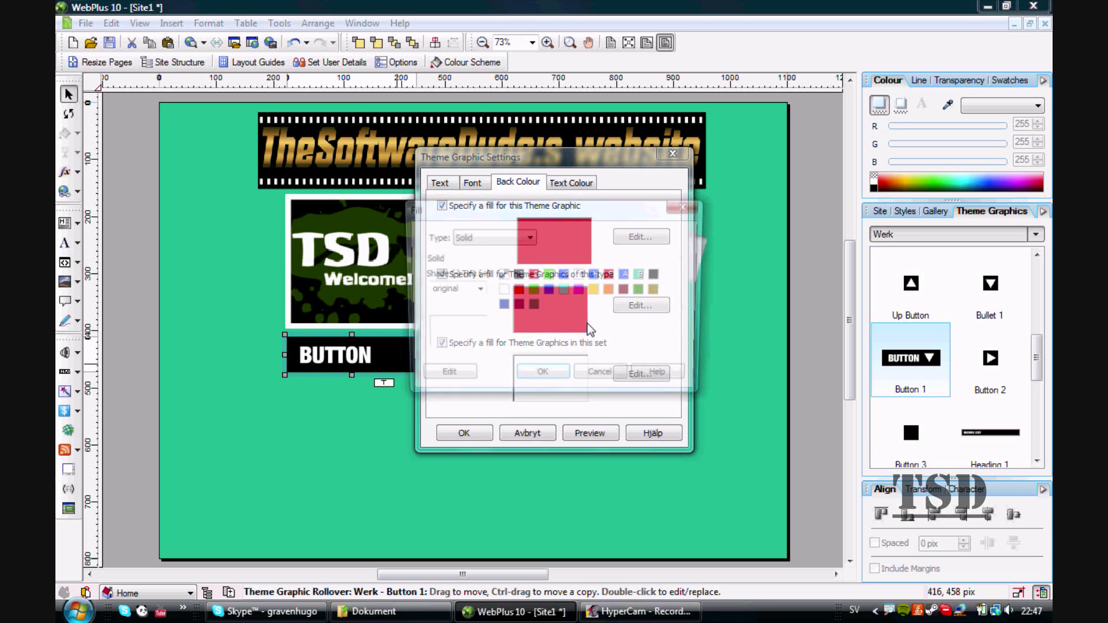
click(531, 280)
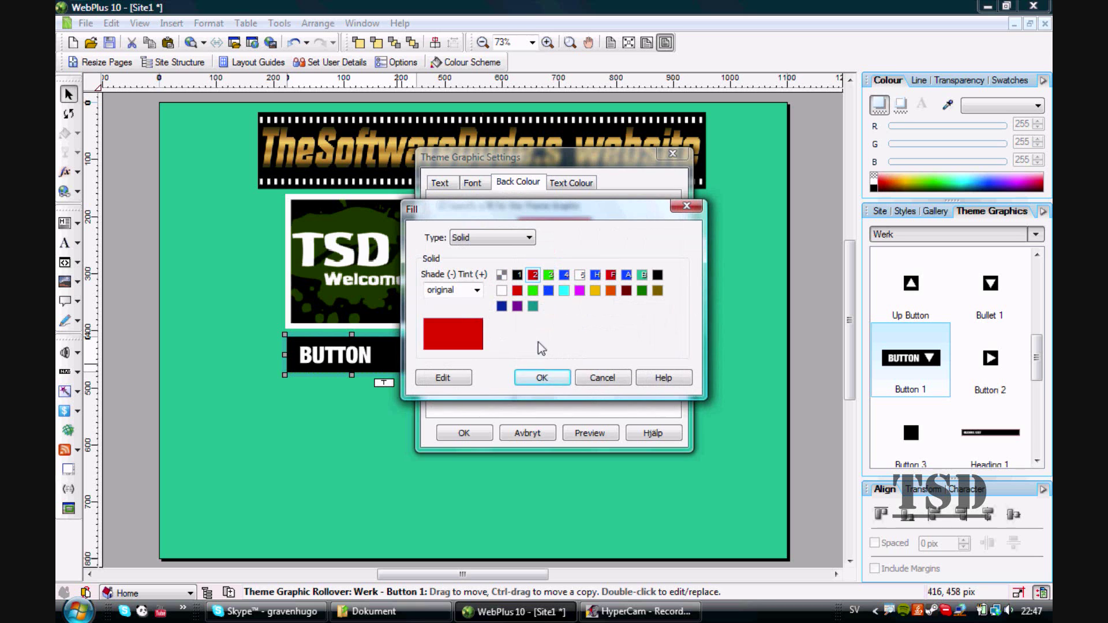
click(541, 377)
click(463, 434)
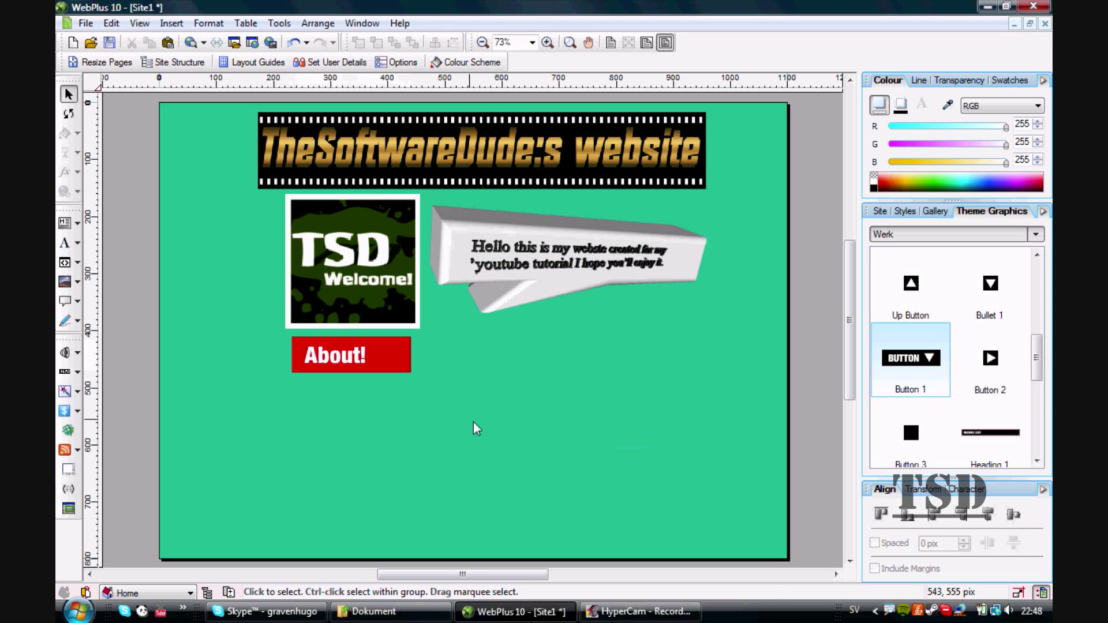
Enlarge the About! button slightly to match the TSD picture's width.
click(401, 370)
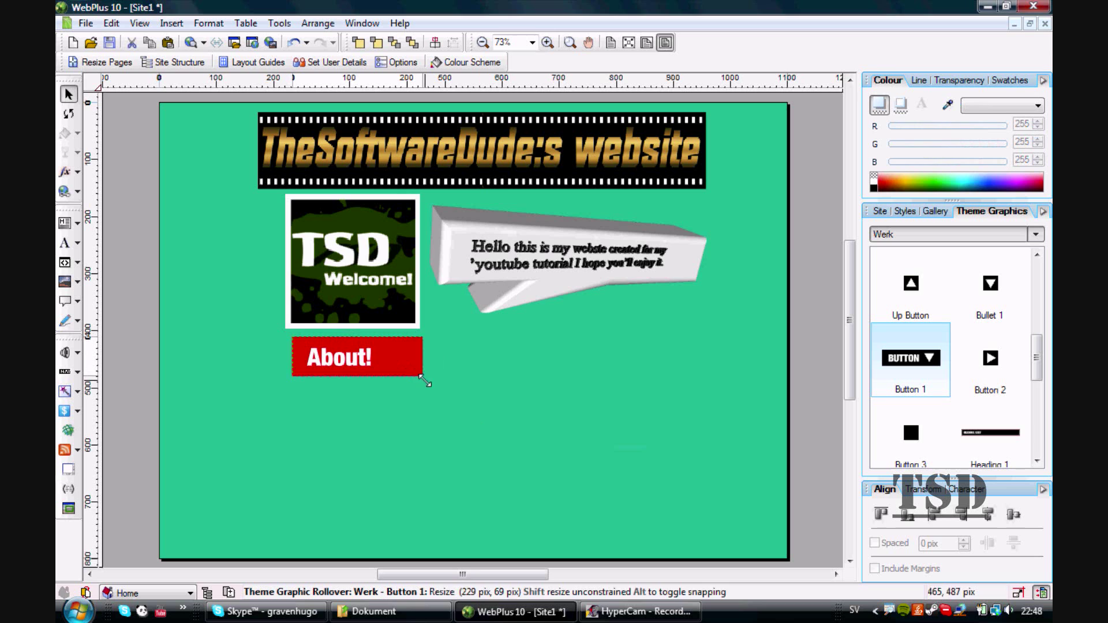
drag(425, 381, 406, 366)
click(485, 409)
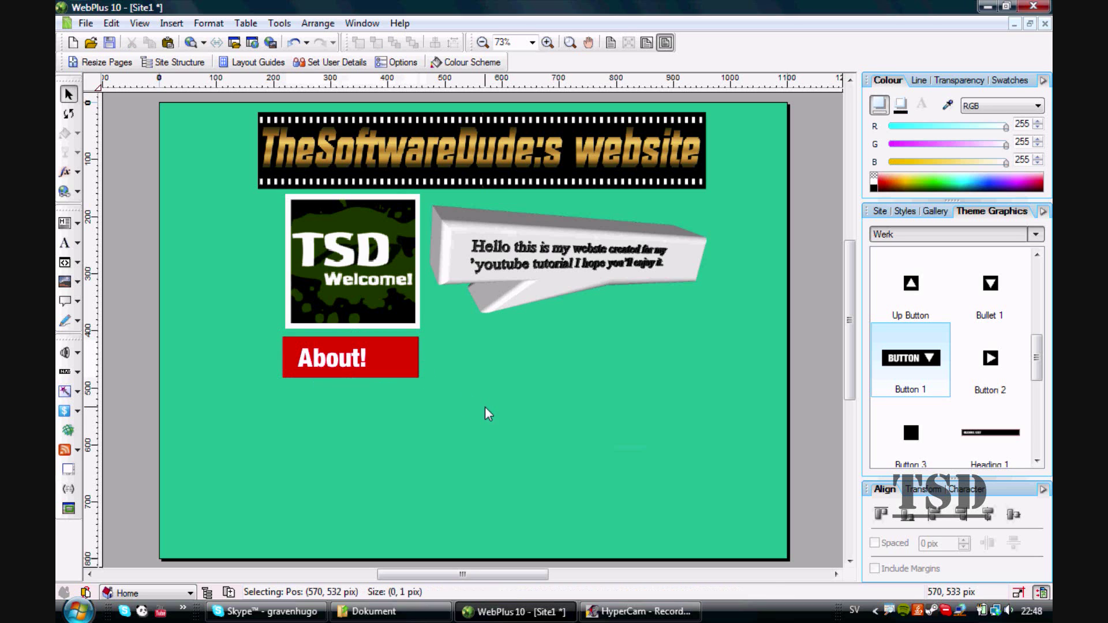
Add a second page, Page 2, to the site in the Site tab.
click(882, 213)
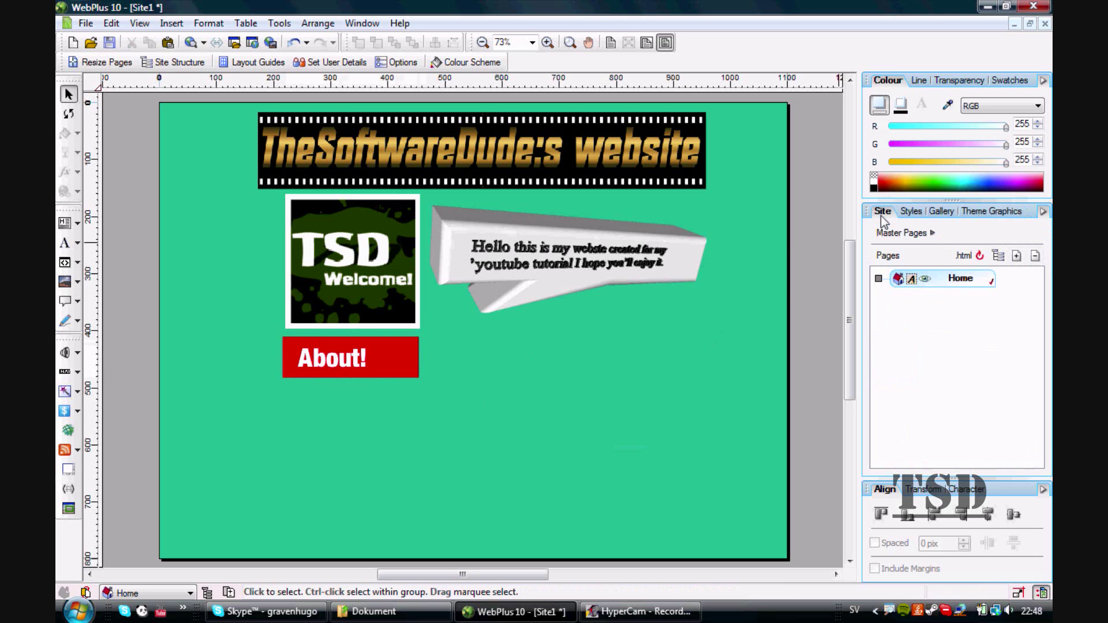
click(1016, 256)
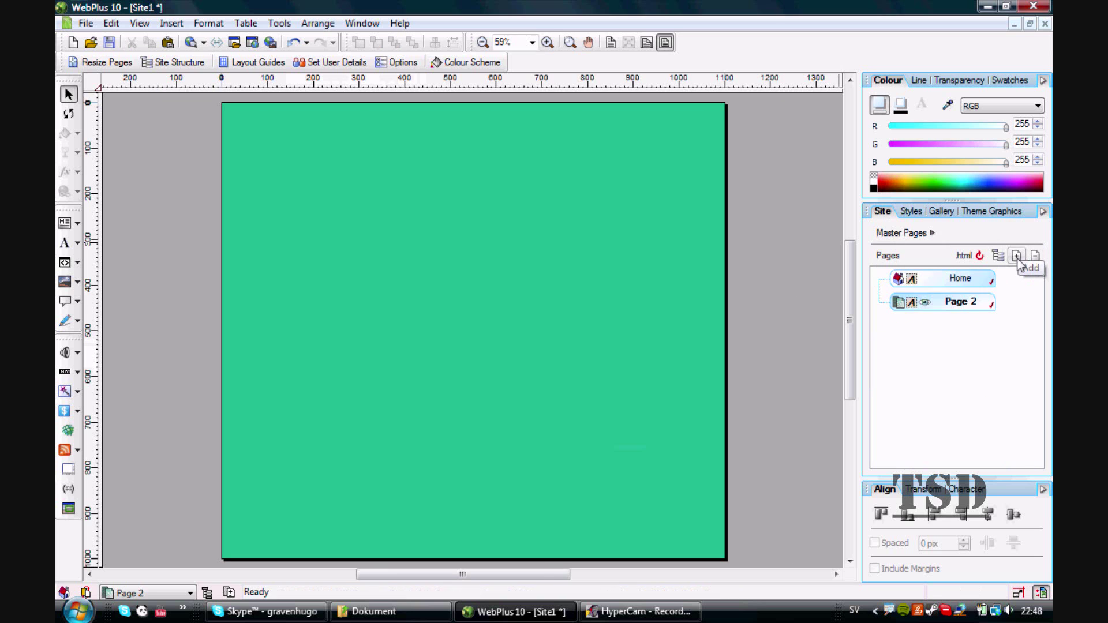
right_click(960, 306)
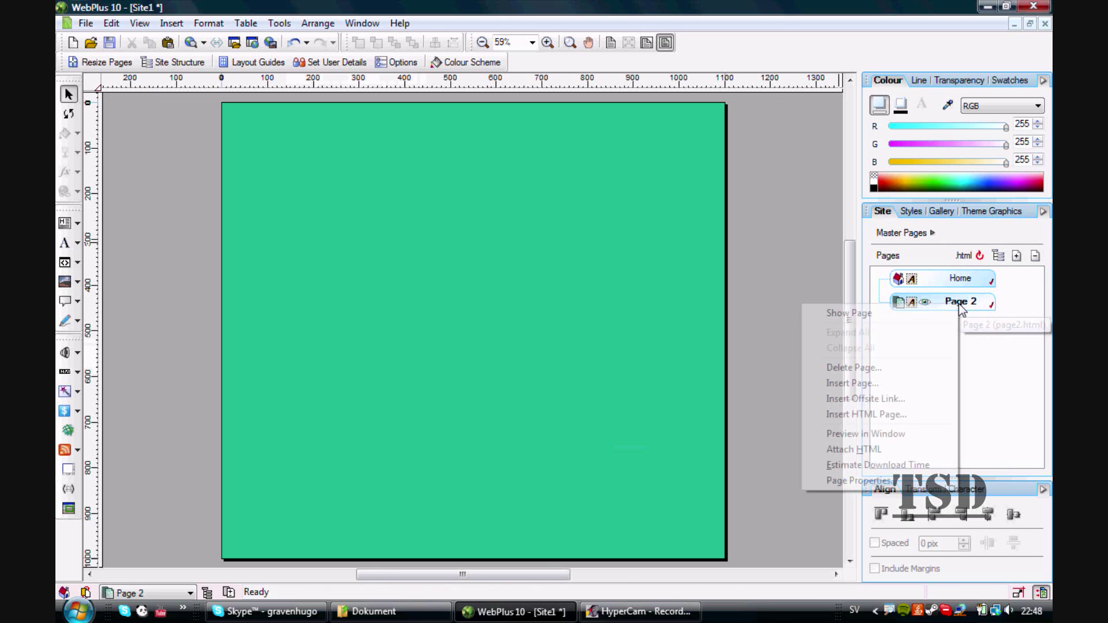
click(906, 482)
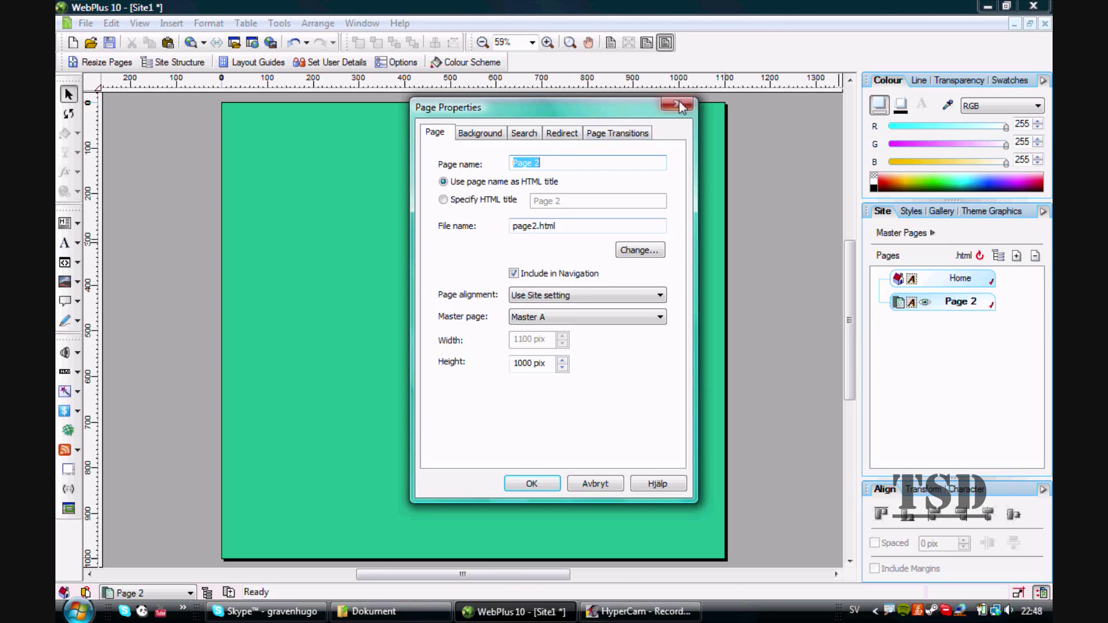
click(681, 107)
Resize all pages to 1100 pixels wide by 800 pixels high.
click(101, 61)
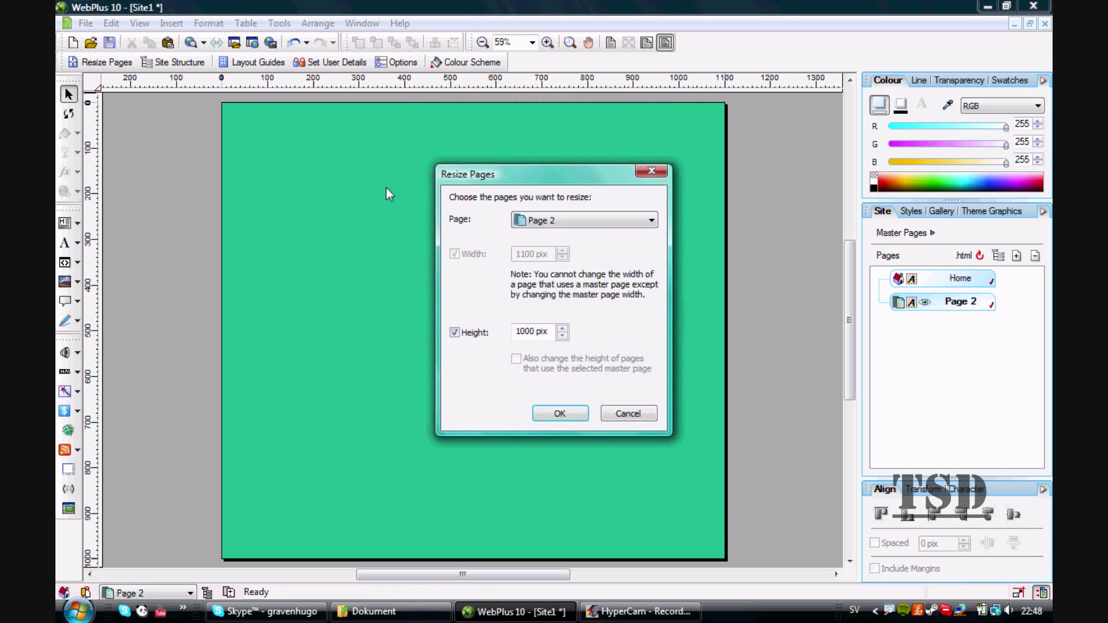
click(560, 223)
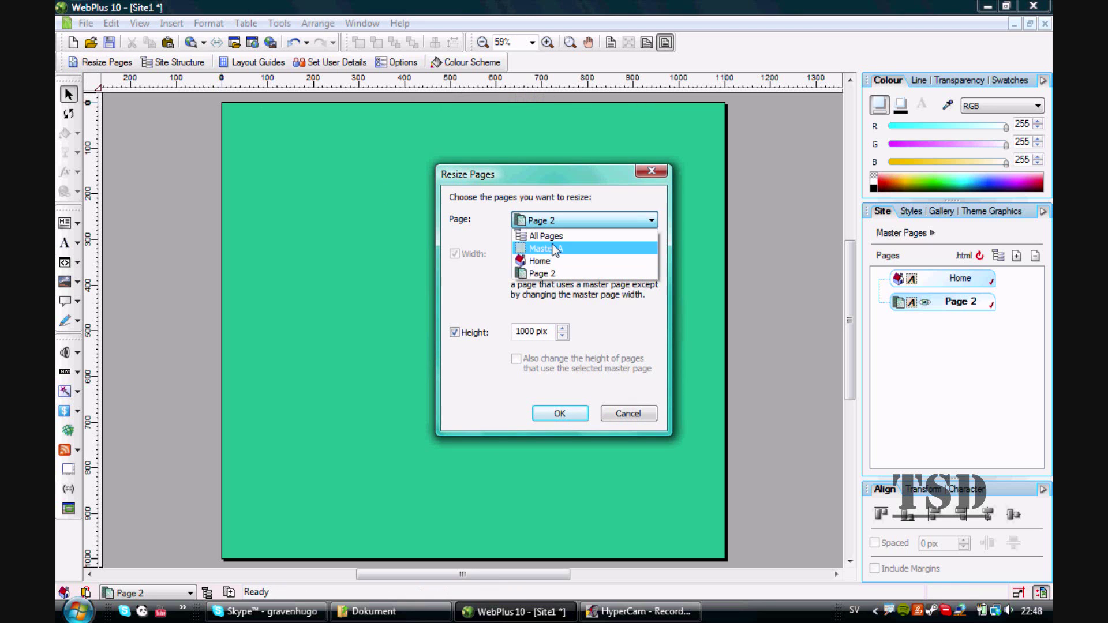
click(550, 234)
drag(549, 252, 481, 257)
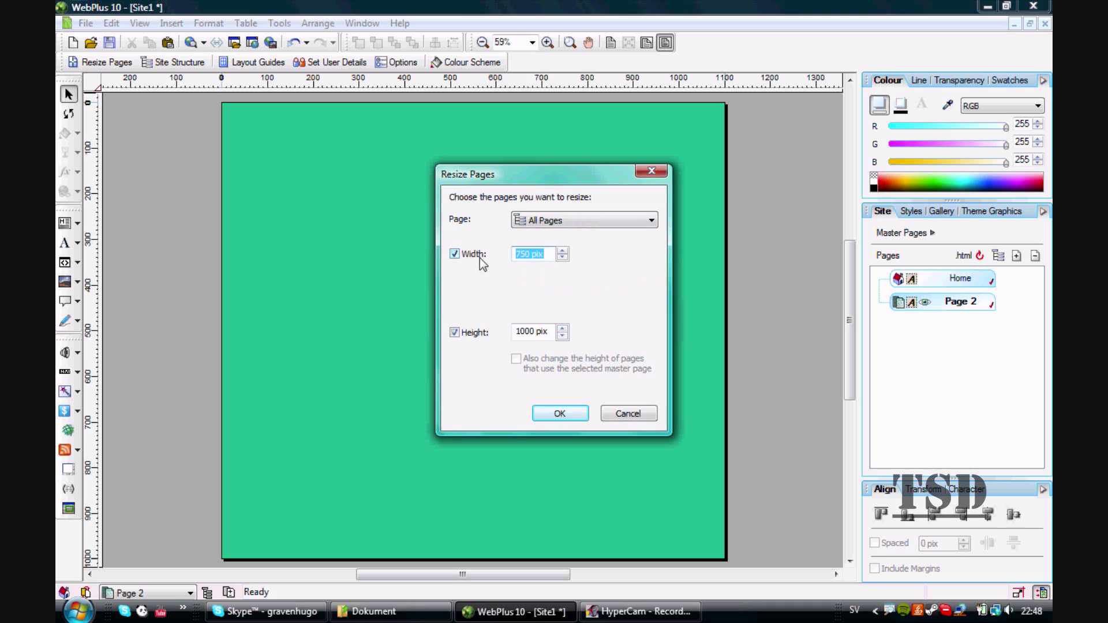
text(1100)
drag(552, 330, 506, 335)
text(800)
click(559, 413)
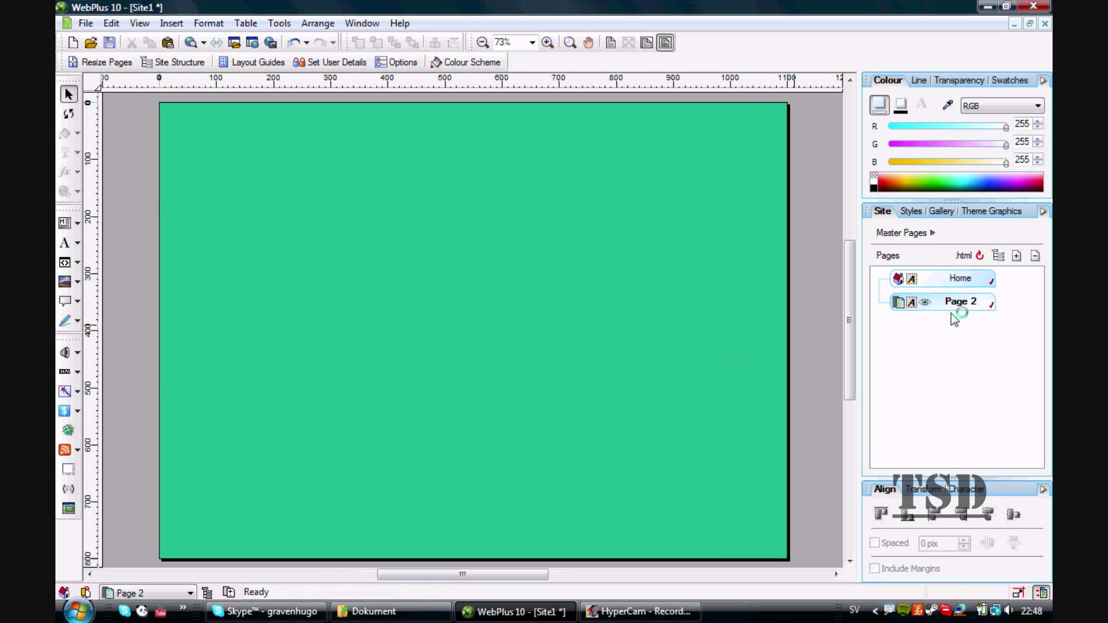
Rename Page 2 to 'About' in its Page Properties.
right_click(962, 312)
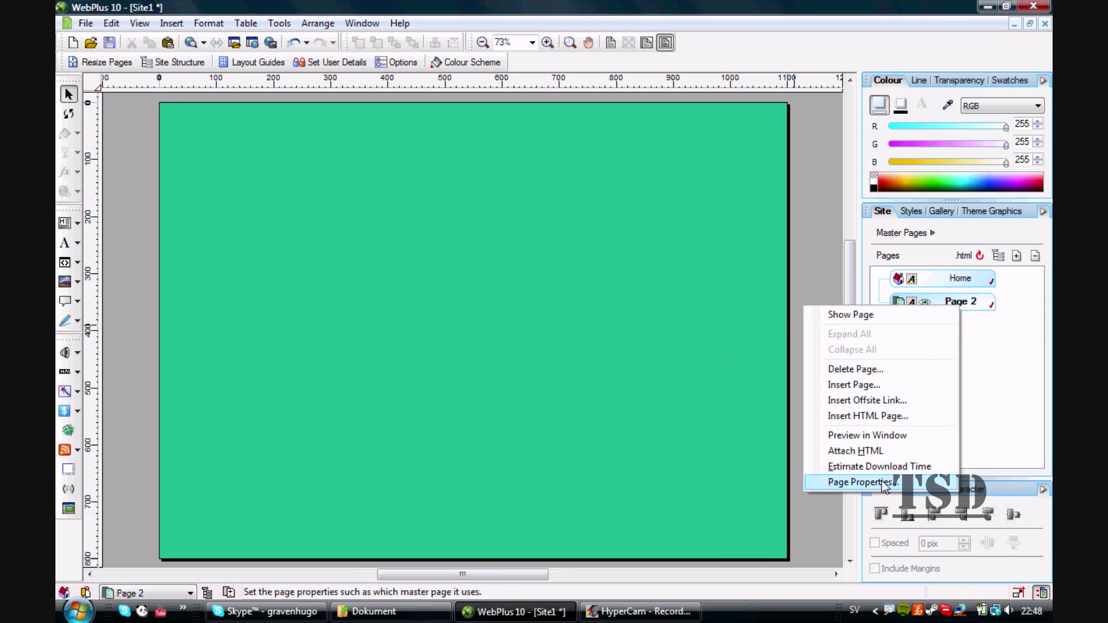
click(854, 482)
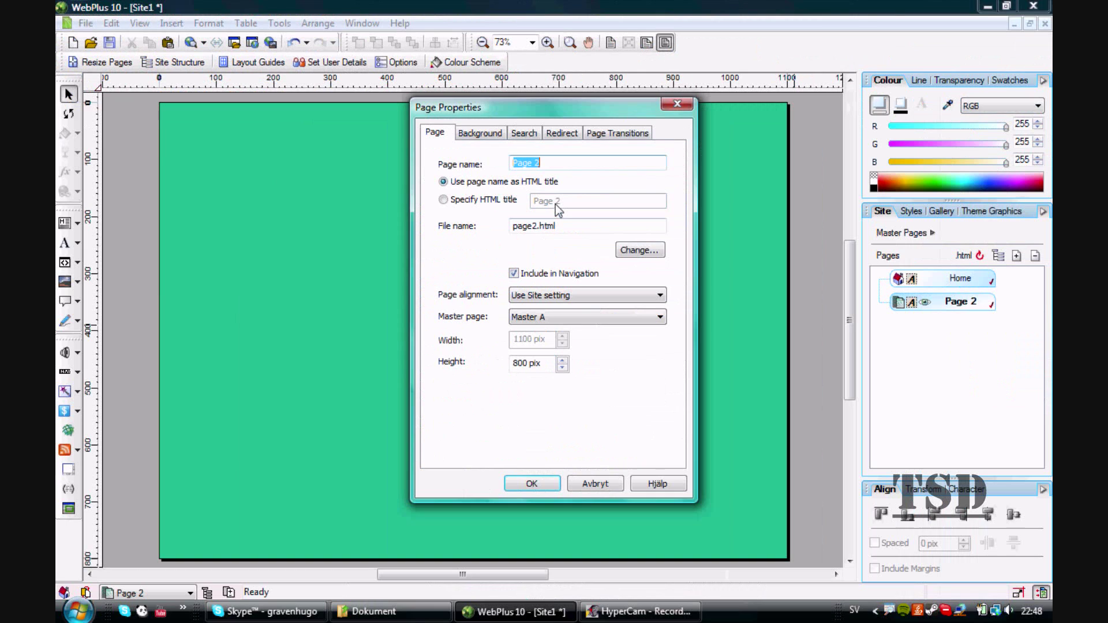
text(About)
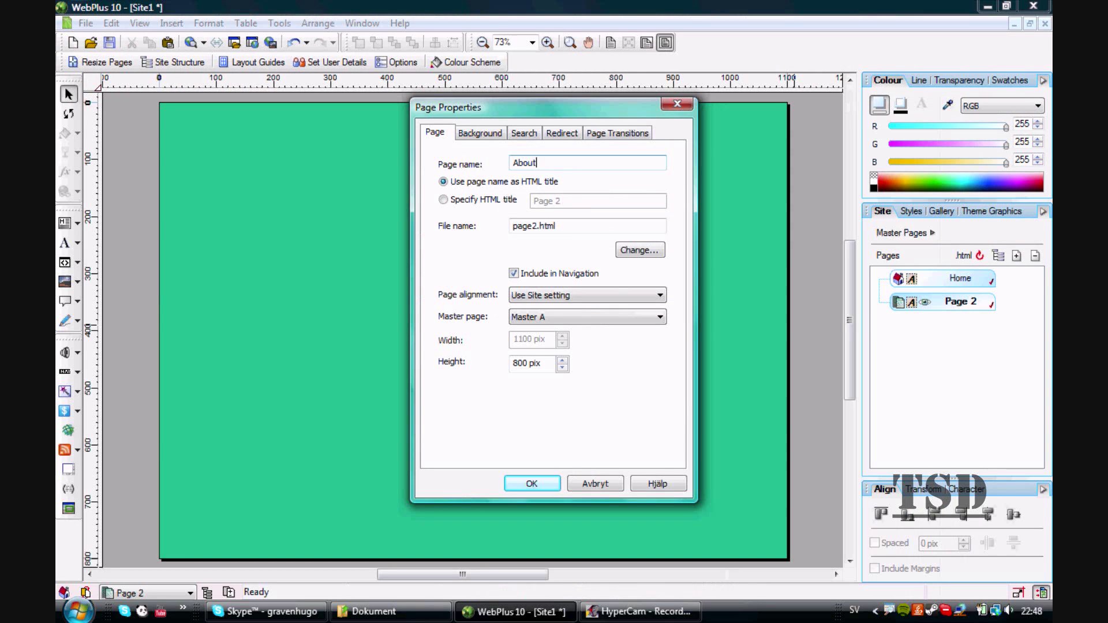
click(531, 483)
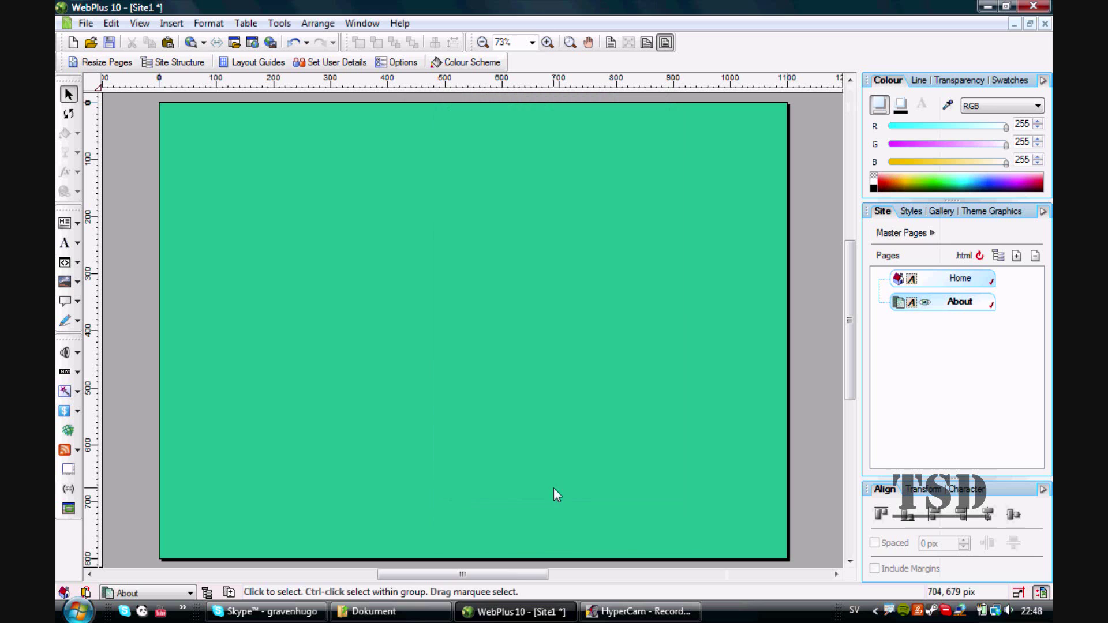
Add the artistic text heading 'About.' near the top-left of the About page.
double_click(967, 284)
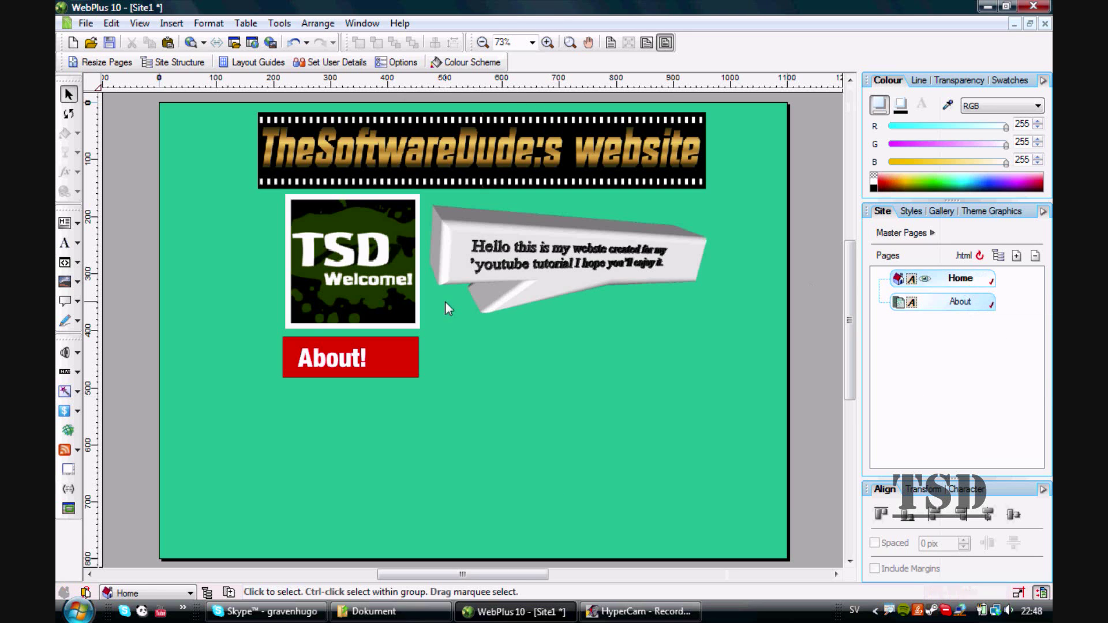
double_click(958, 302)
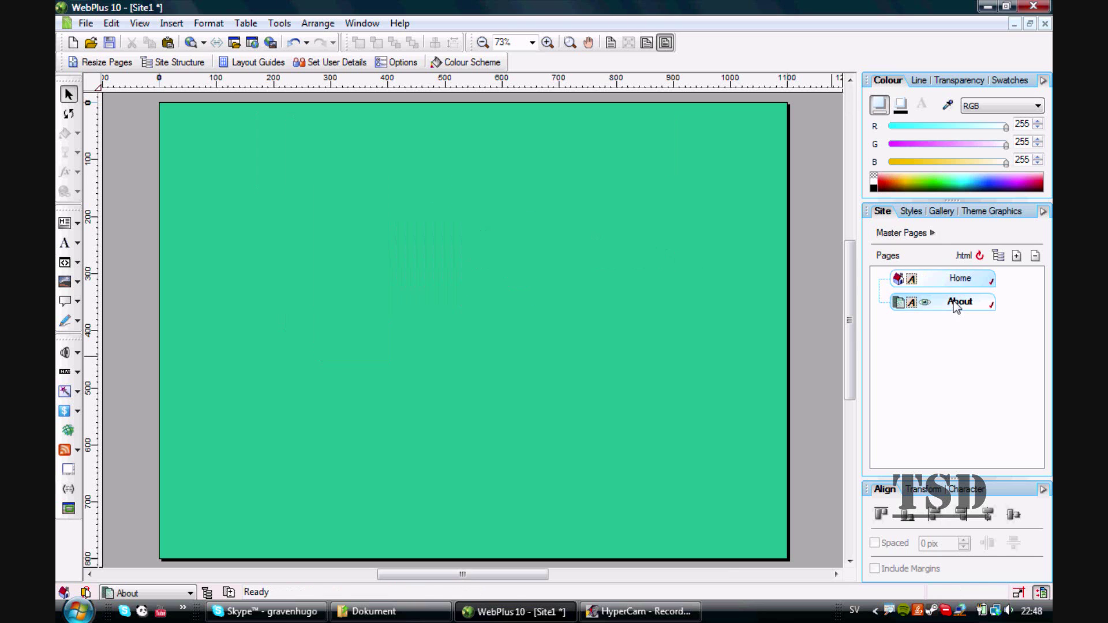
click(64, 243)
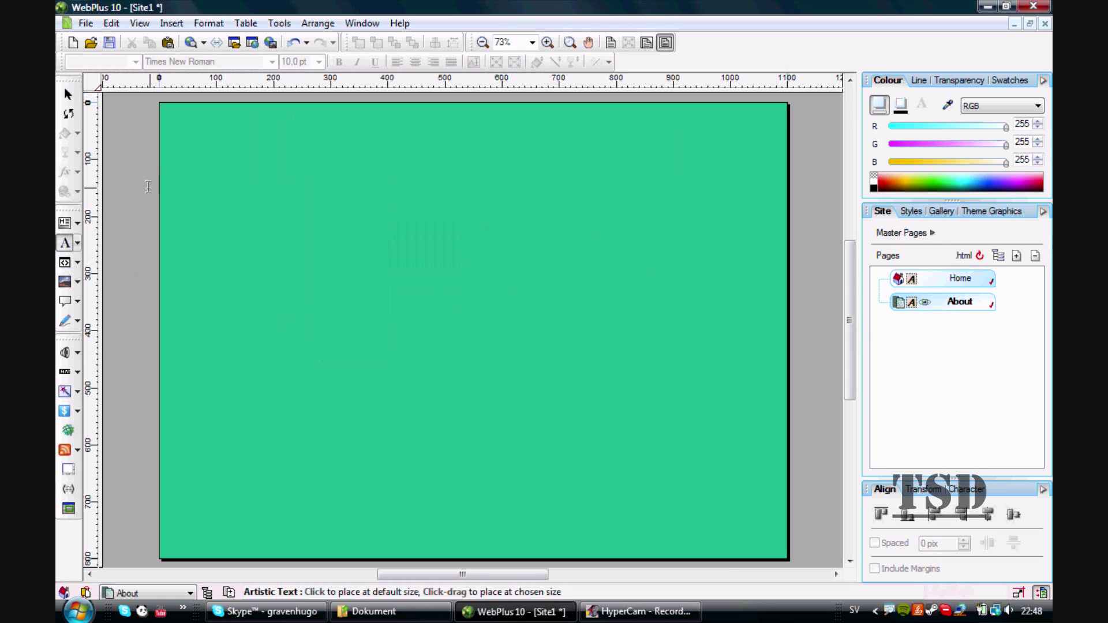
click(287, 191)
text(A)
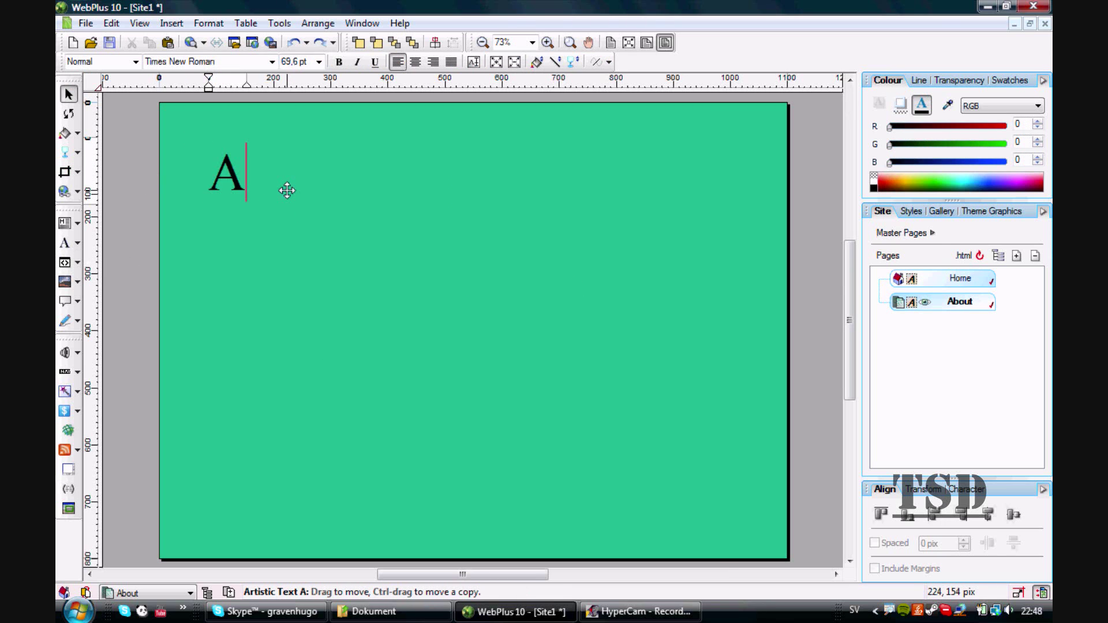
text(bout.)
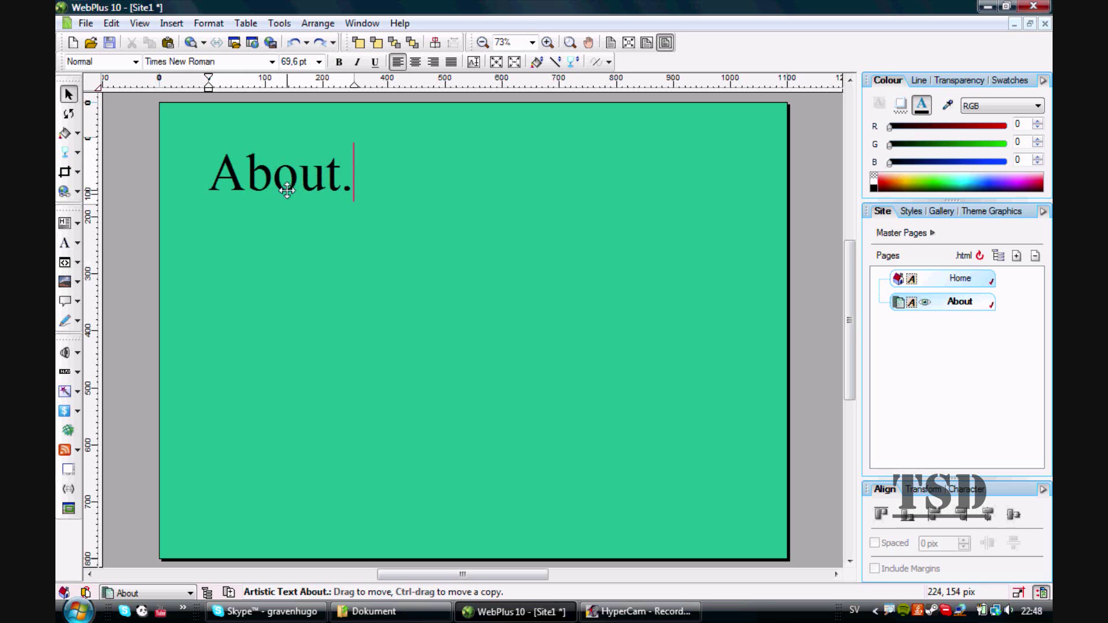
key(Escape)
Add a one-line self-introduction below the heading, then return to the Home page.
click(65, 243)
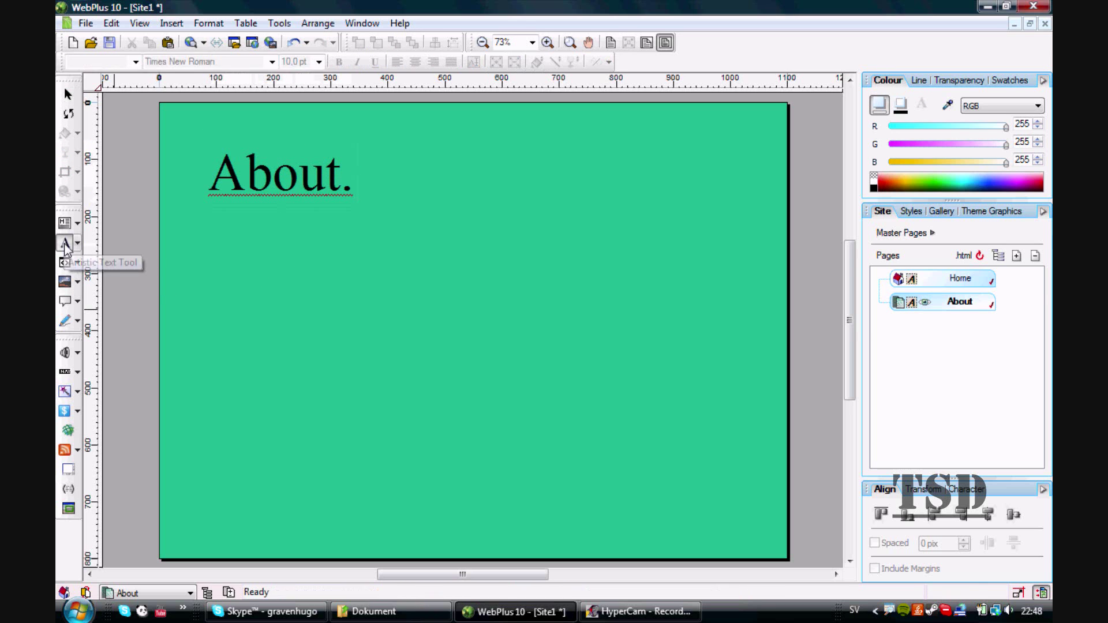
drag(213, 224, 248, 239)
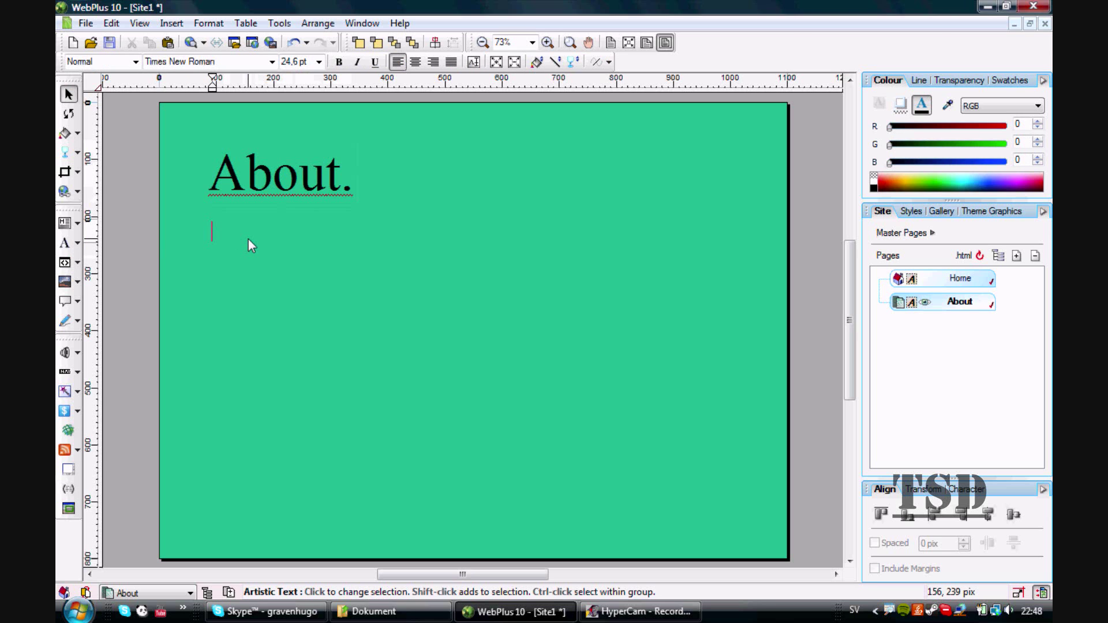
text(My name )
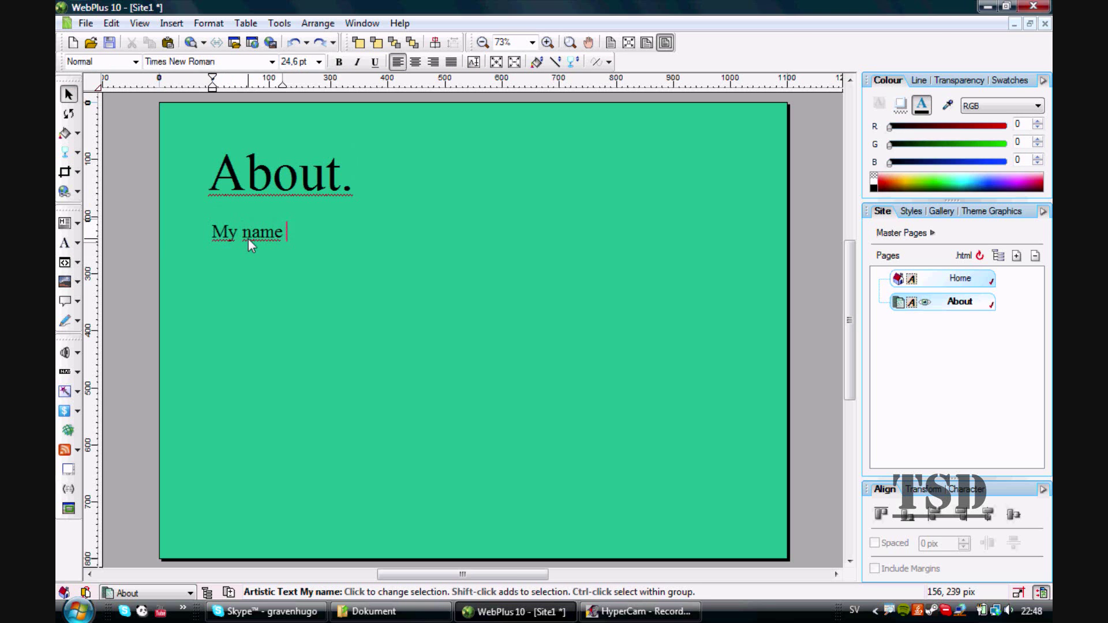
text(is TheSo)
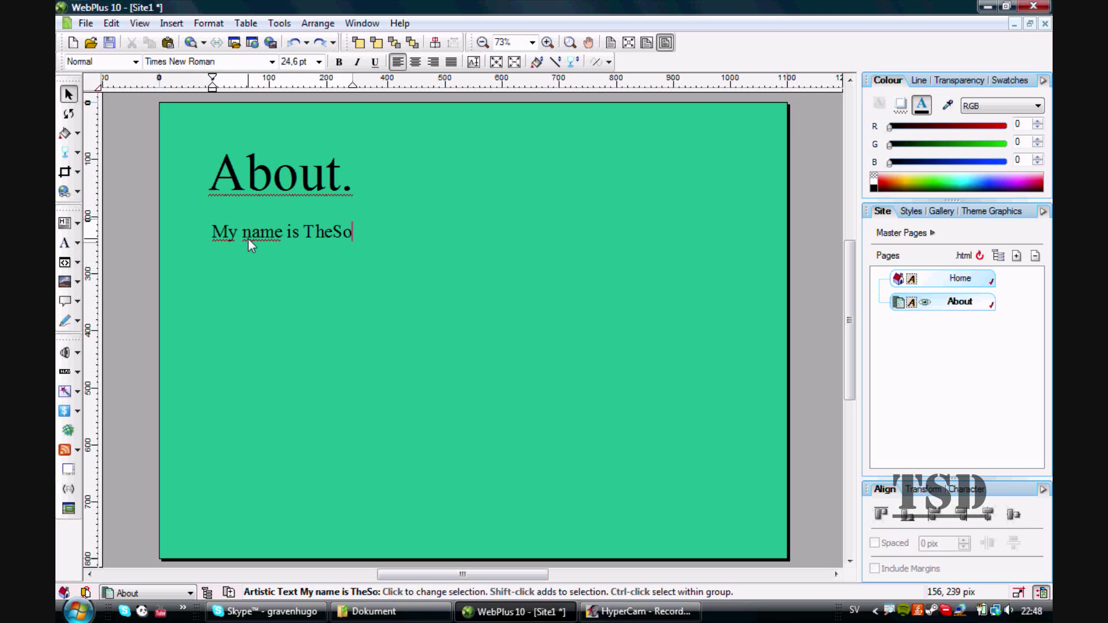
text(ftwaredude)
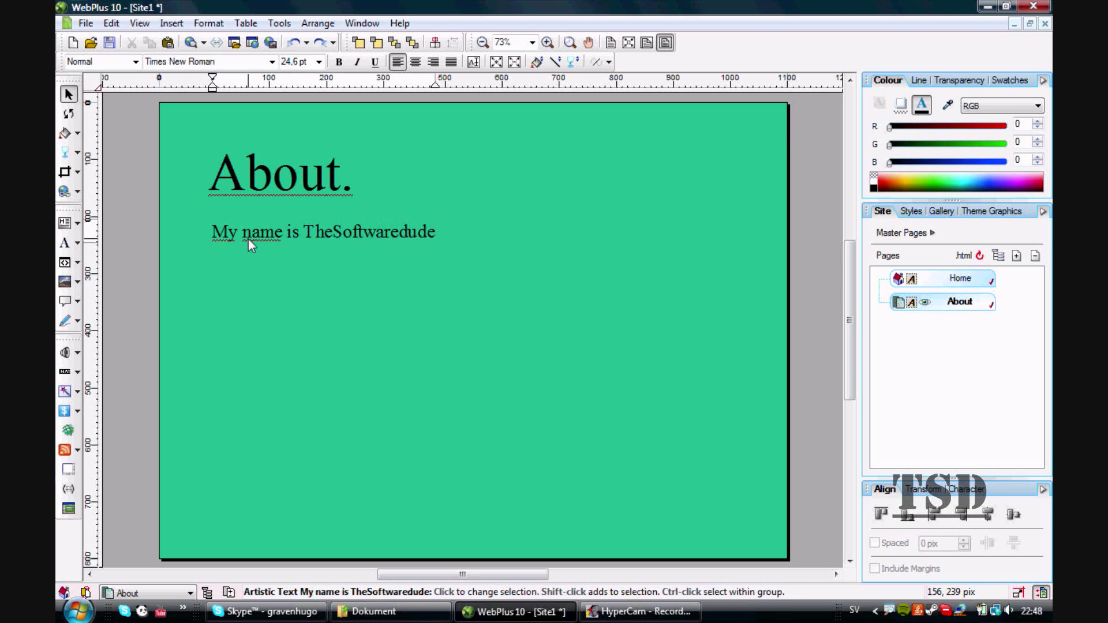
text(.)
key(Escape)
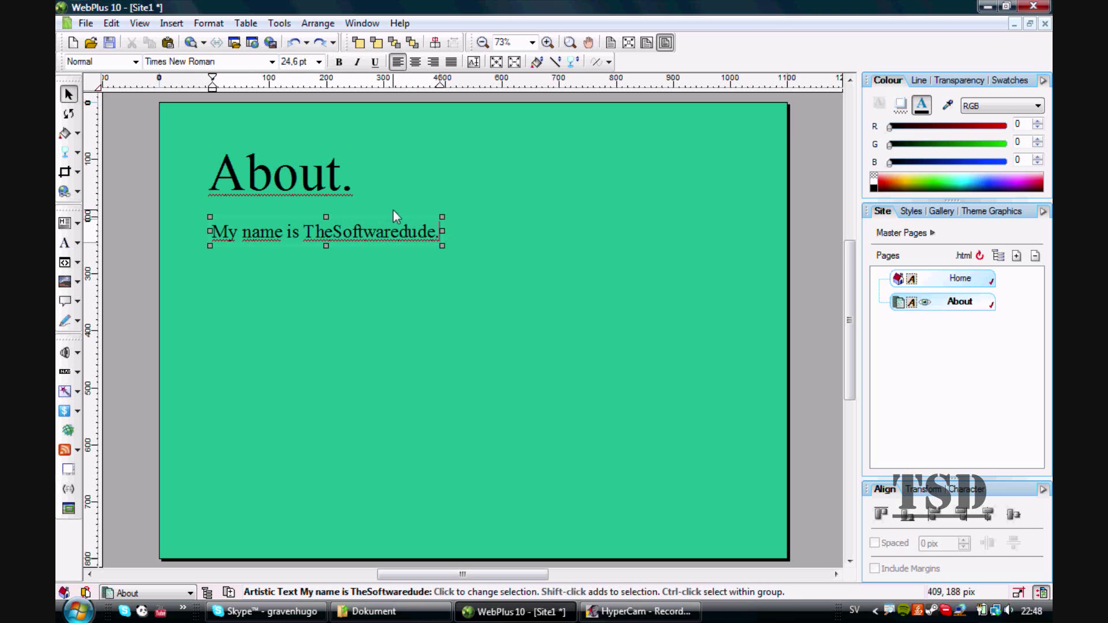
double_click(961, 286)
Hyperlink the About! button to the site page 'About', opening in the same window.
click(389, 364)
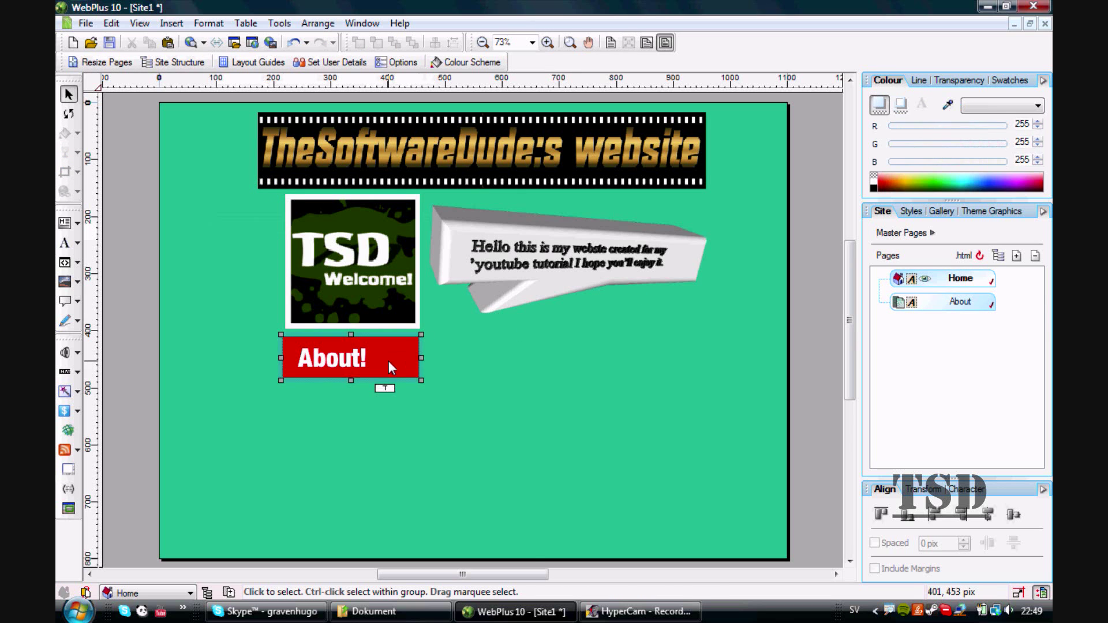
right_click(388, 363)
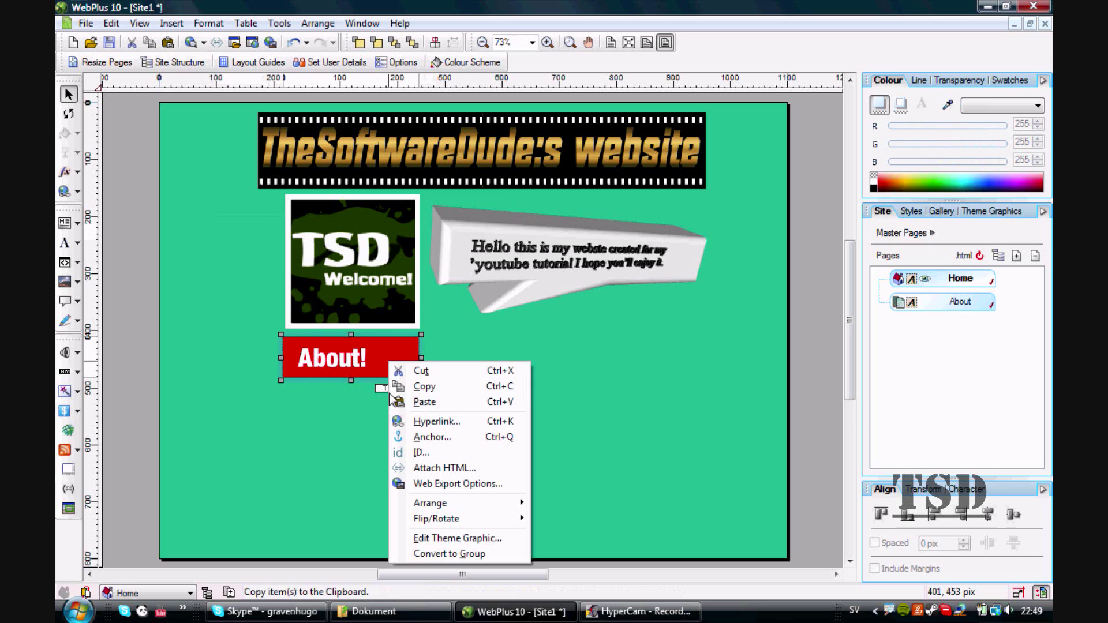
click(408, 423)
click(441, 149)
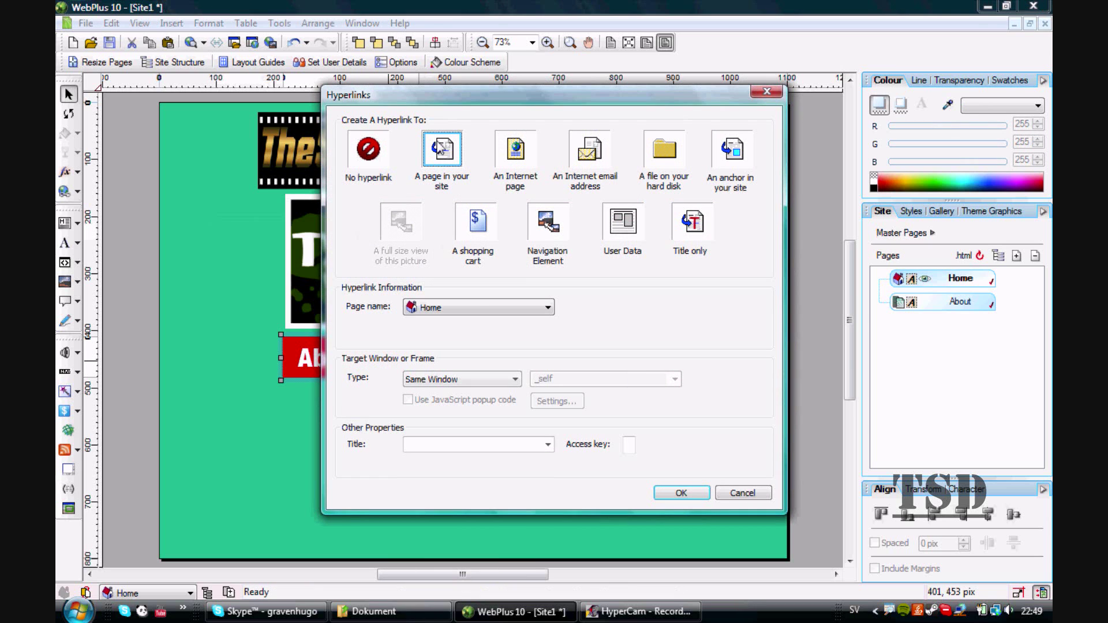
click(479, 306)
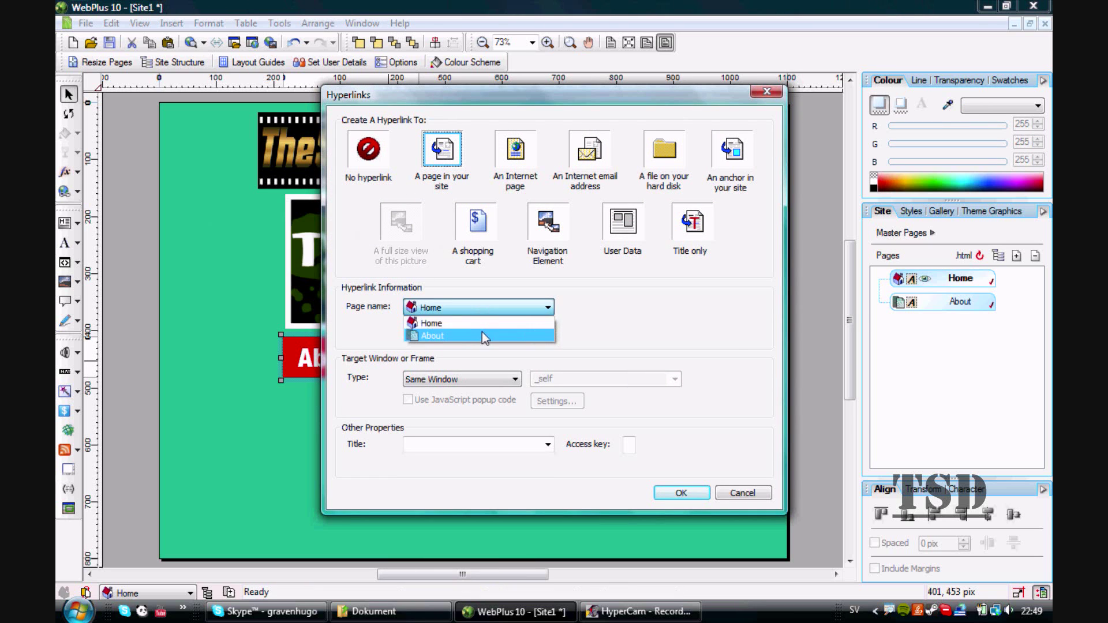
click(481, 336)
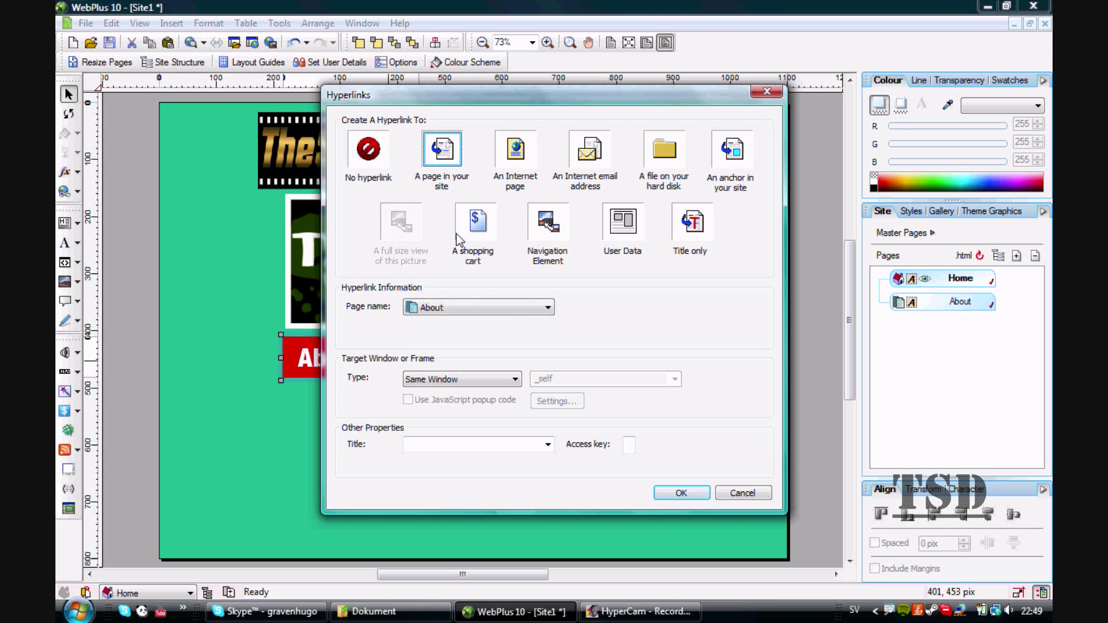
click(678, 493)
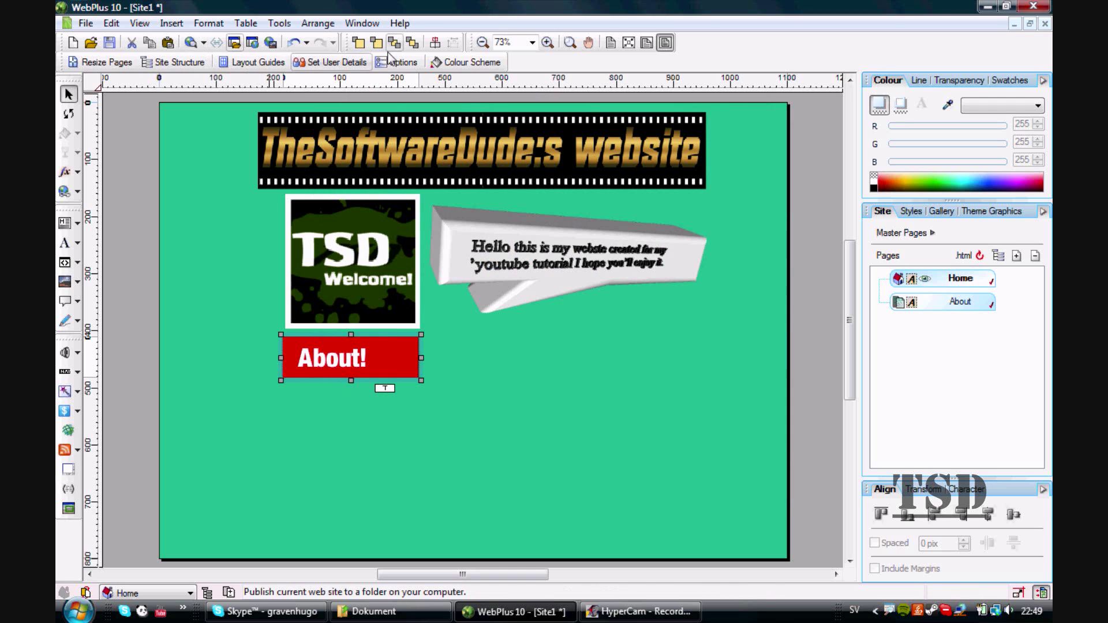
click(204, 44)
click(211, 62)
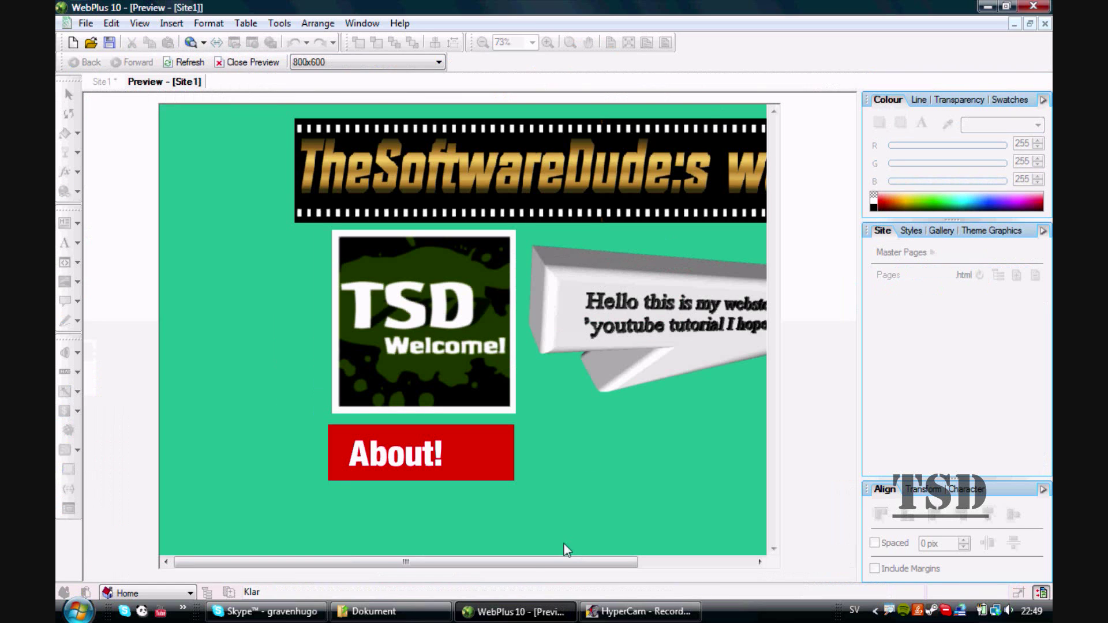
drag(517, 569, 620, 577)
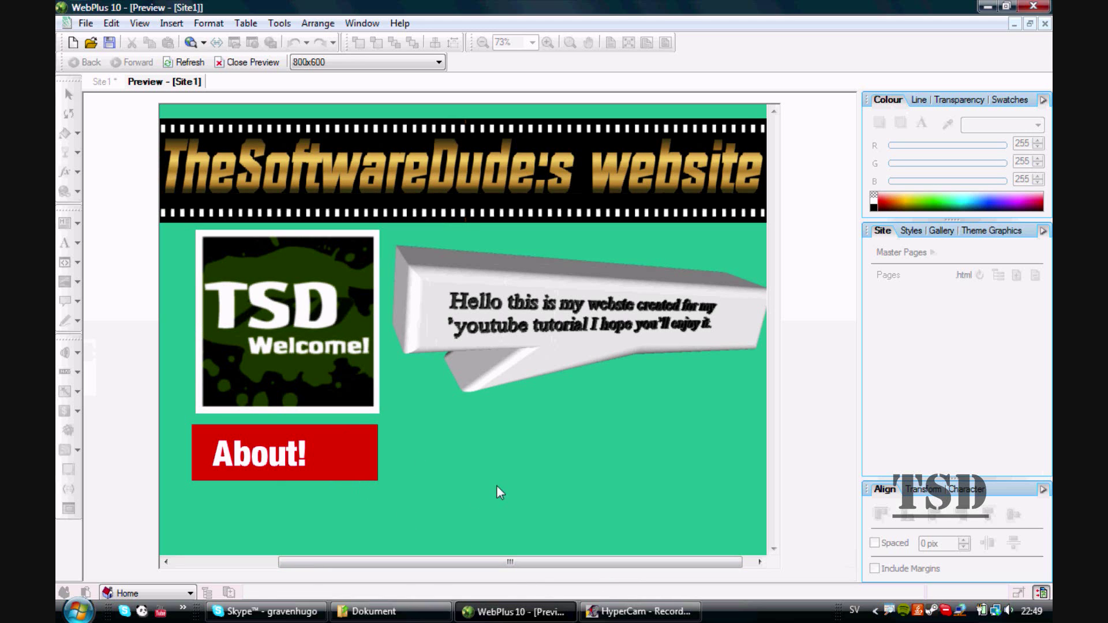
click(330, 453)
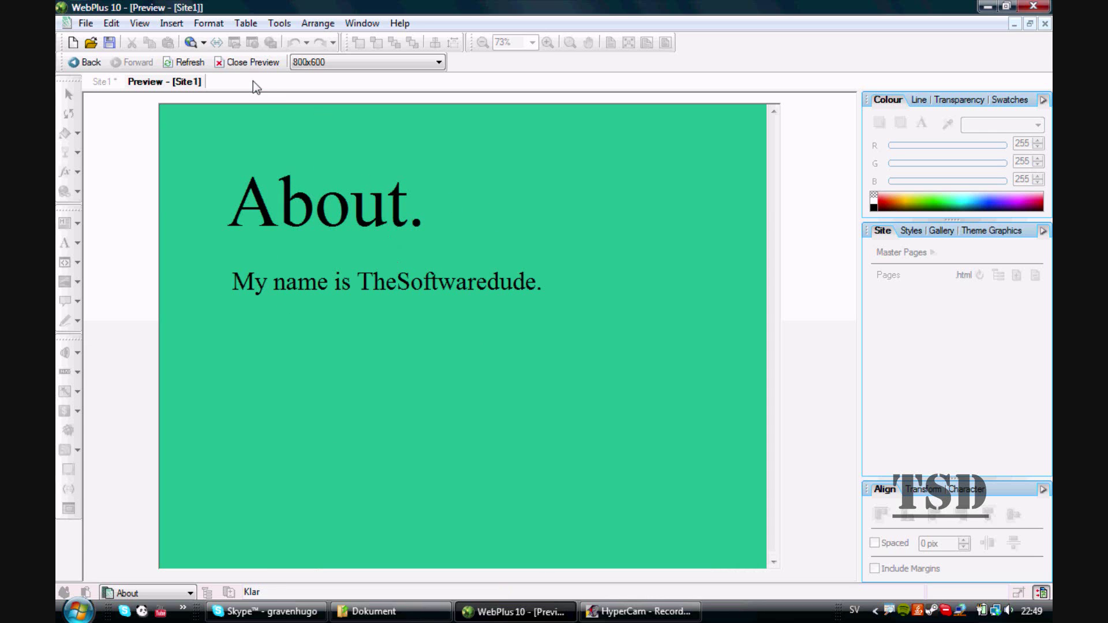
click(240, 69)
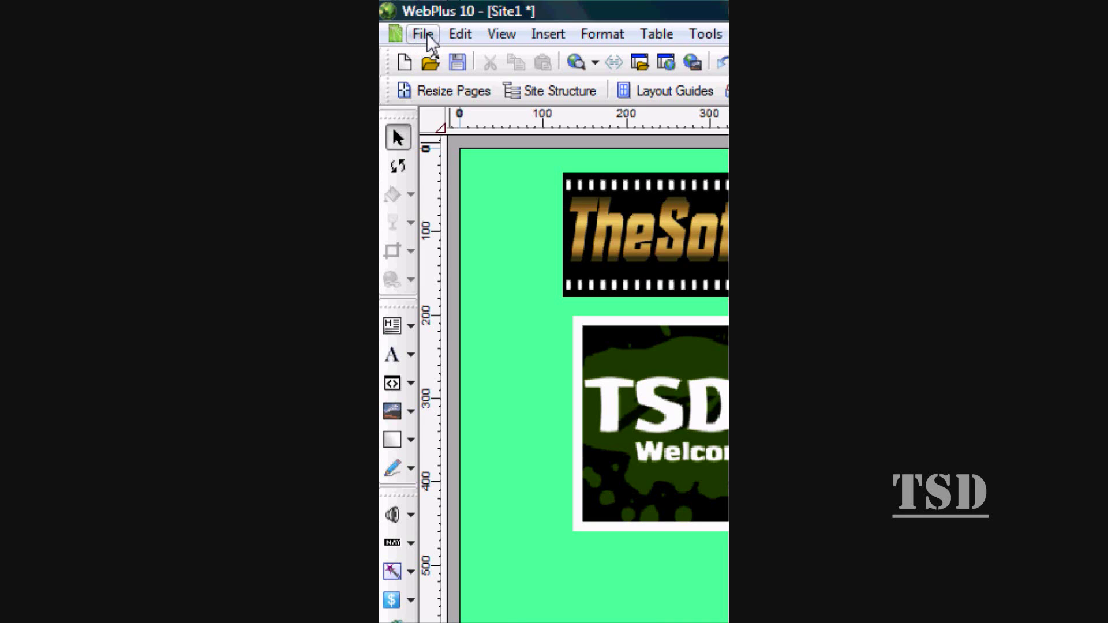
From File > Publish Site > To Web, go to Accounts and add a new FTP account.
click(424, 35)
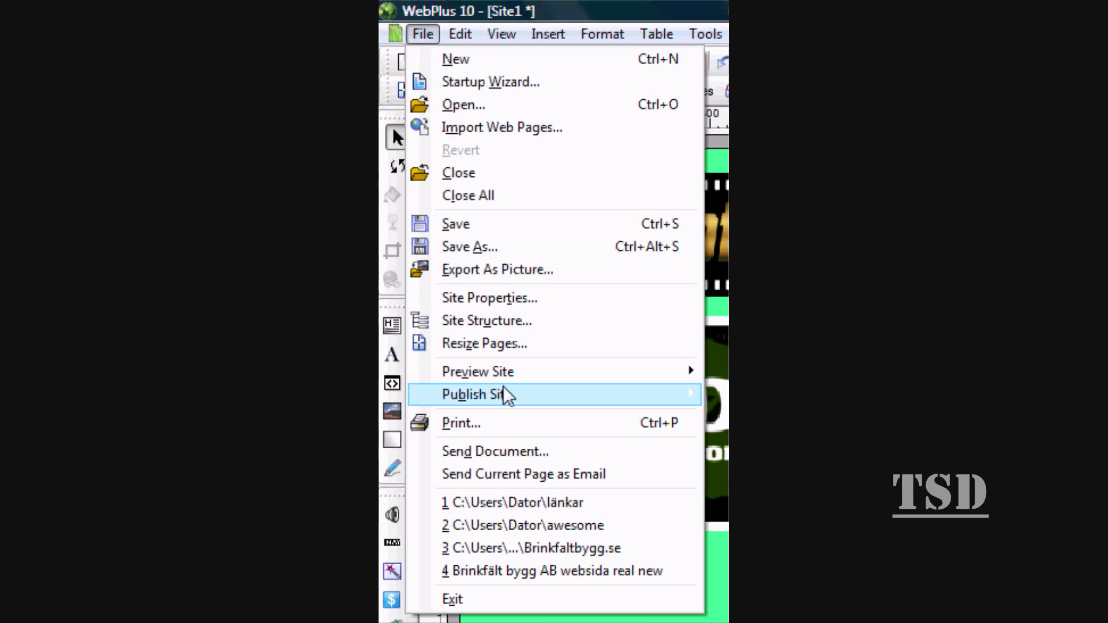
mouse_move(509, 396)
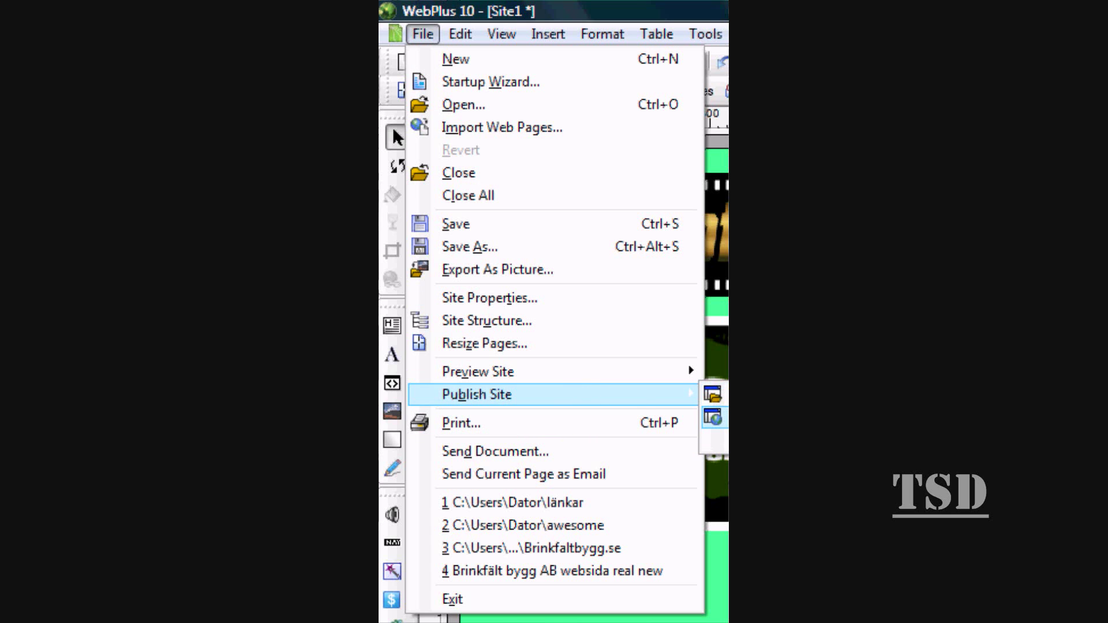
click(716, 396)
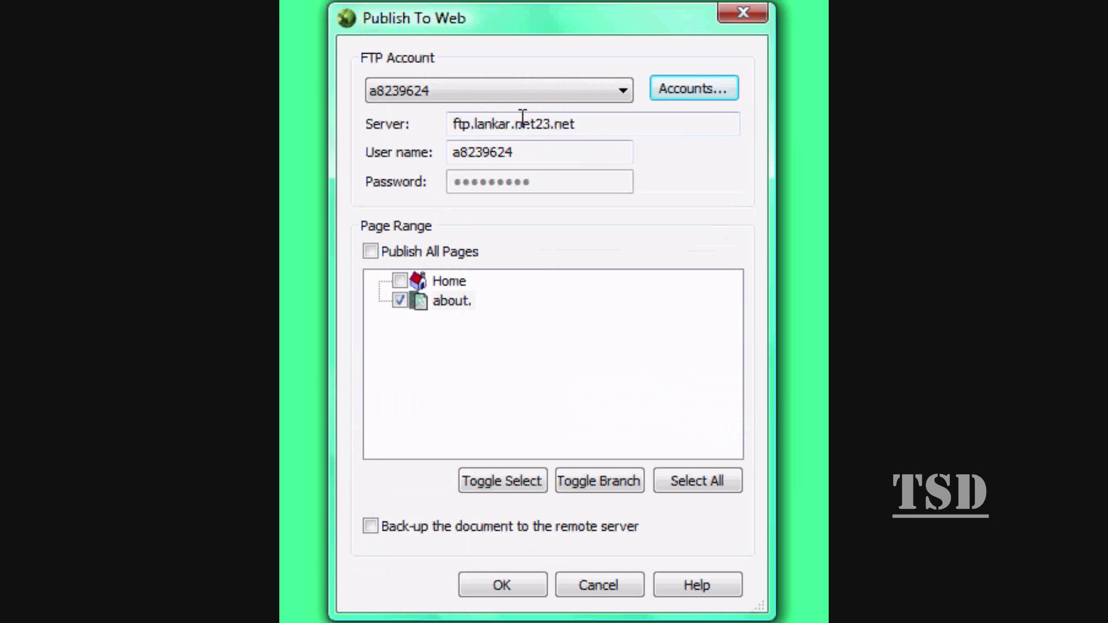
click(683, 95)
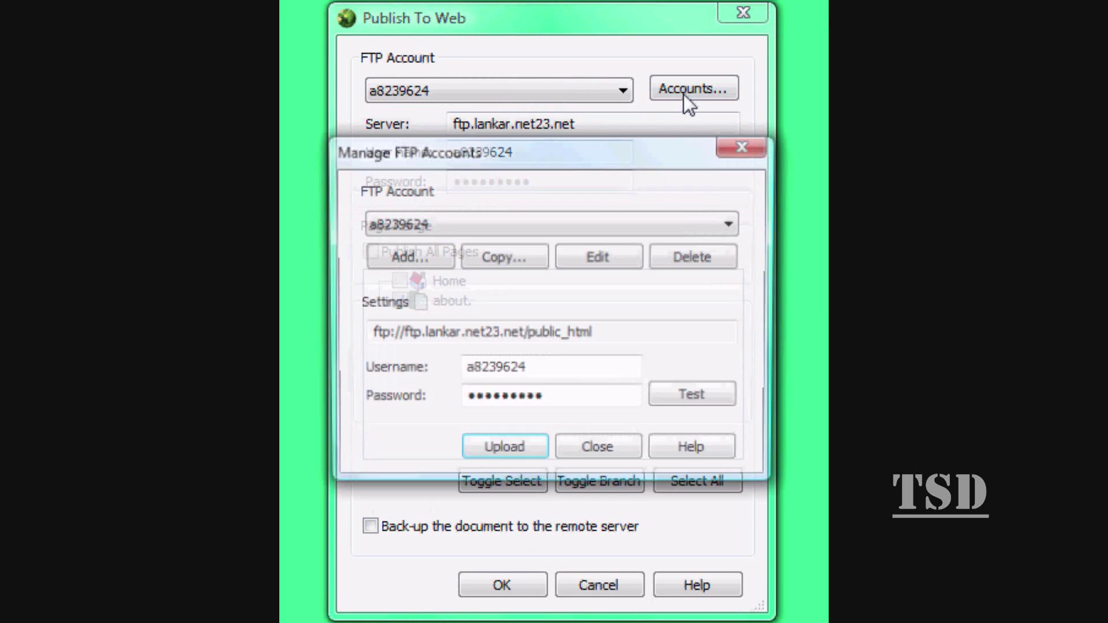
click(384, 251)
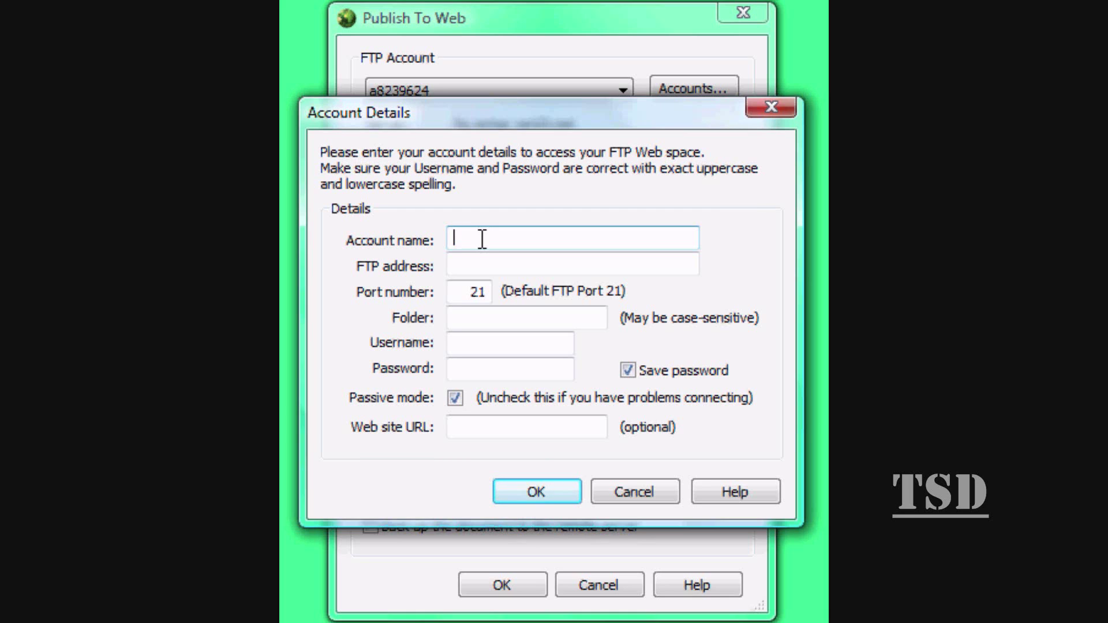
Name the account 'account' and set the FTP address to ftp.tsd.site90.net.
text(h)
text(ccou)
key(BackSpace)
key(BackSpace)
key(BackSpace)
text(ocount)
click(485, 267)
text(f)
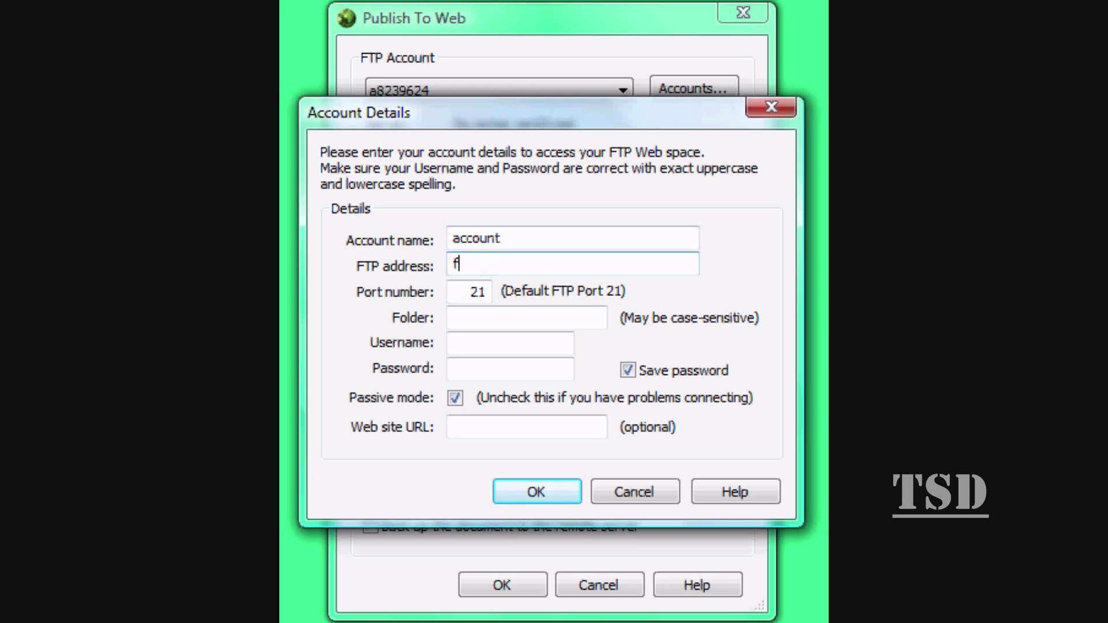
text(tp.tsd.site90.net)
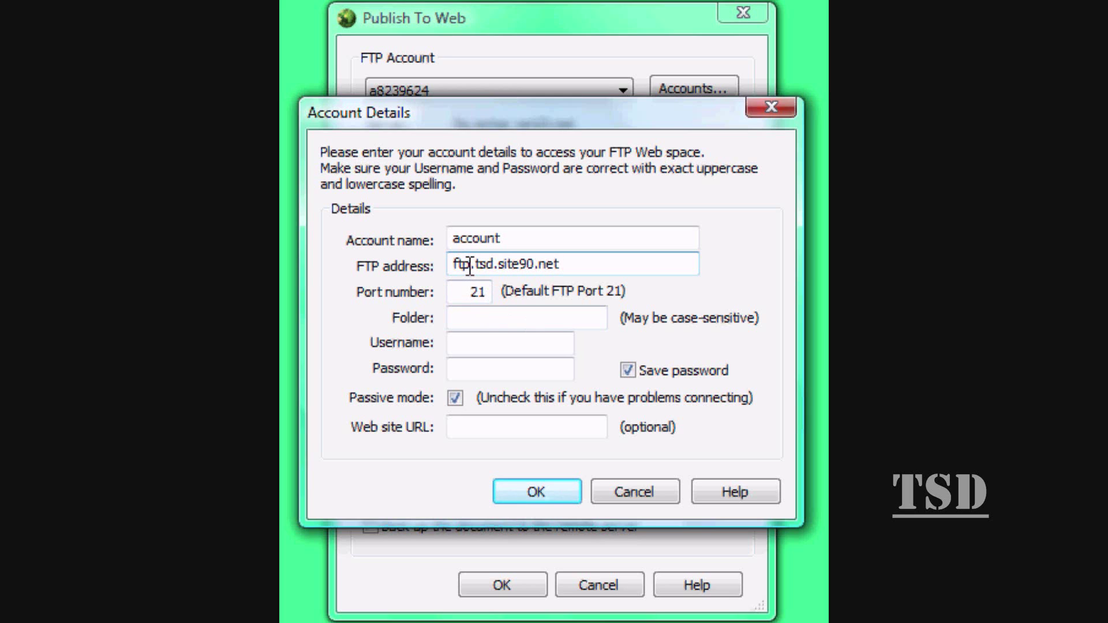
click(487, 317)
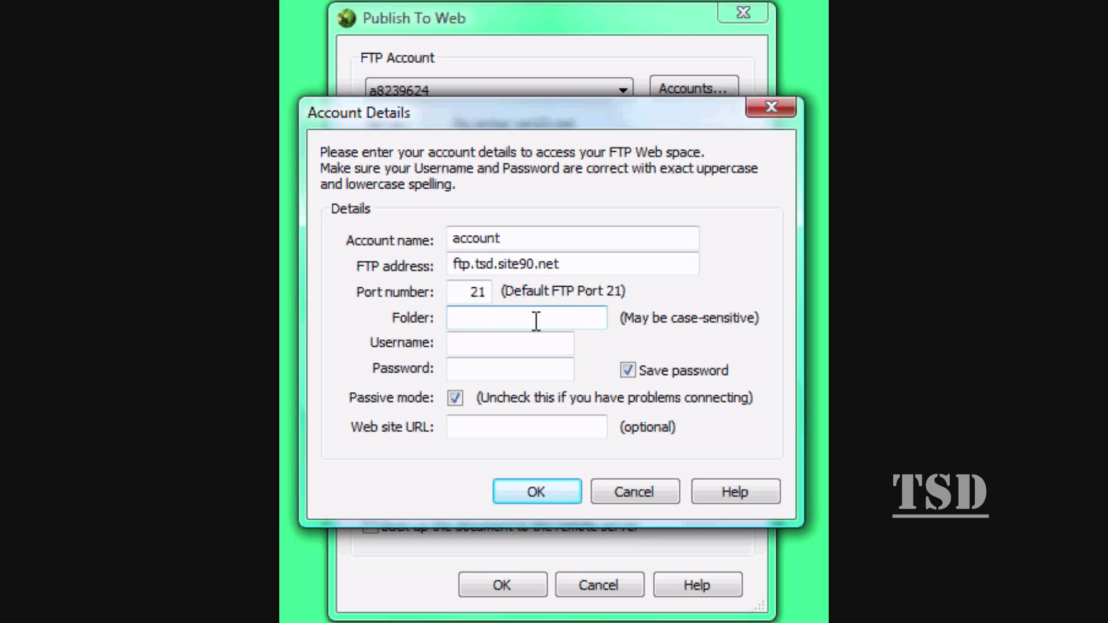
click(460, 342)
text(hugo)
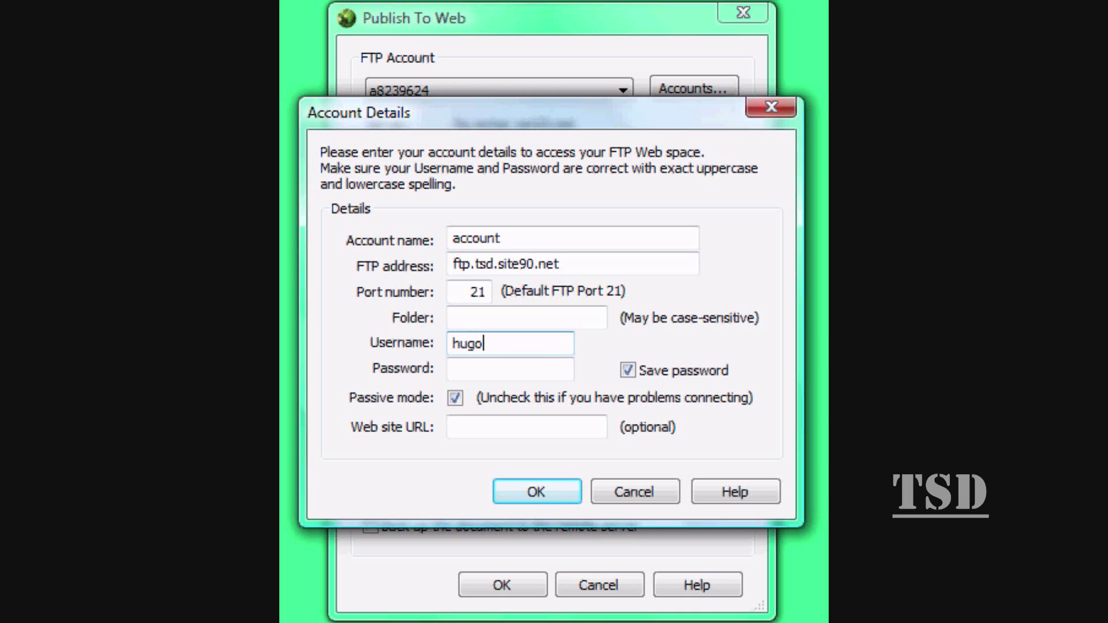
click(512, 368)
text(•••••••••)
click(519, 426)
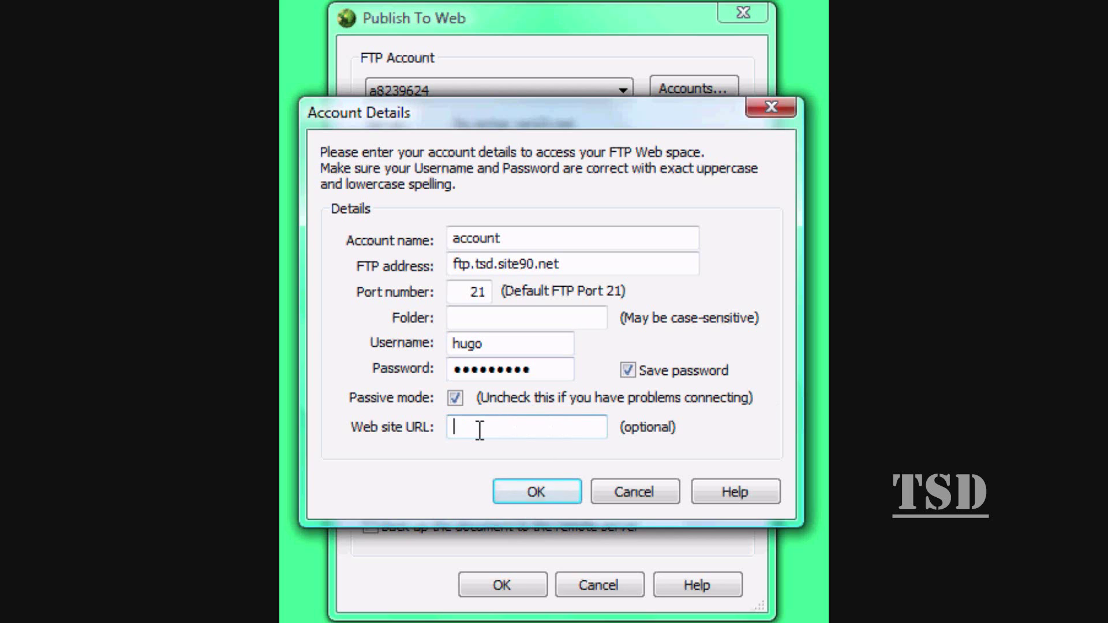
text(http)
text(://)
text(()
text(www)
text(.tsd.s)
text(ite90.net)
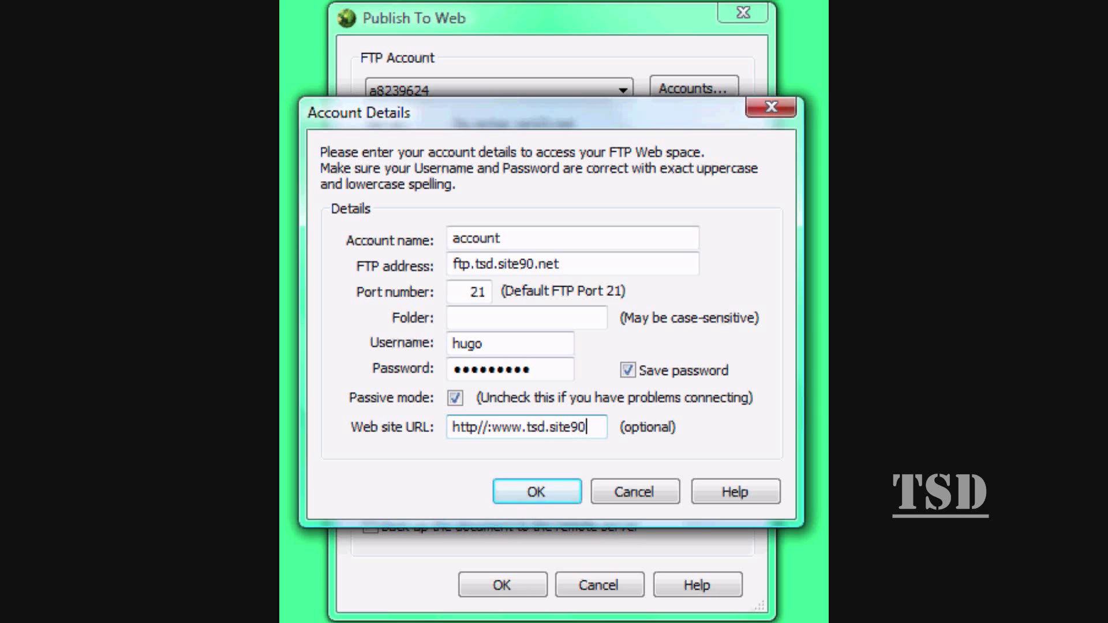
click(573, 494)
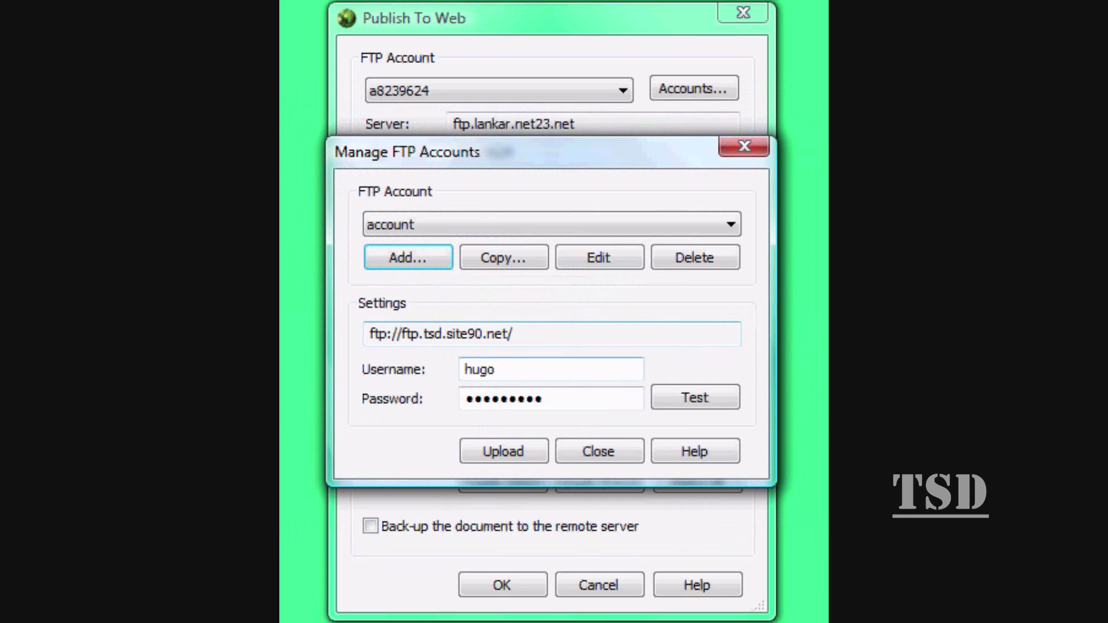
Upload with the new FTP account and tick Publish All Pages.
click(528, 449)
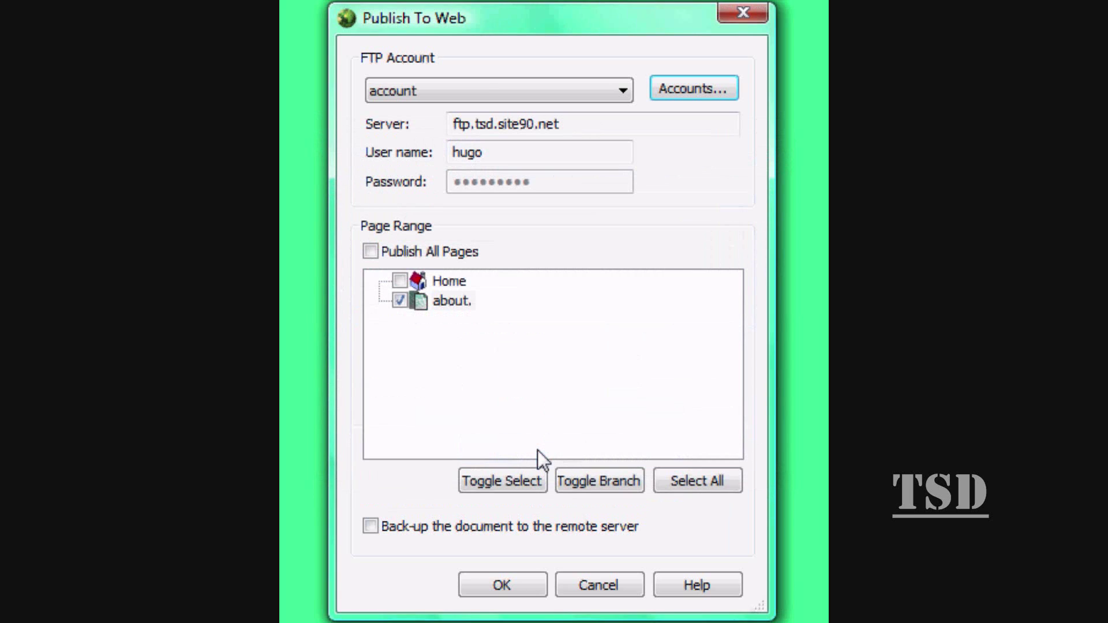
click(394, 252)
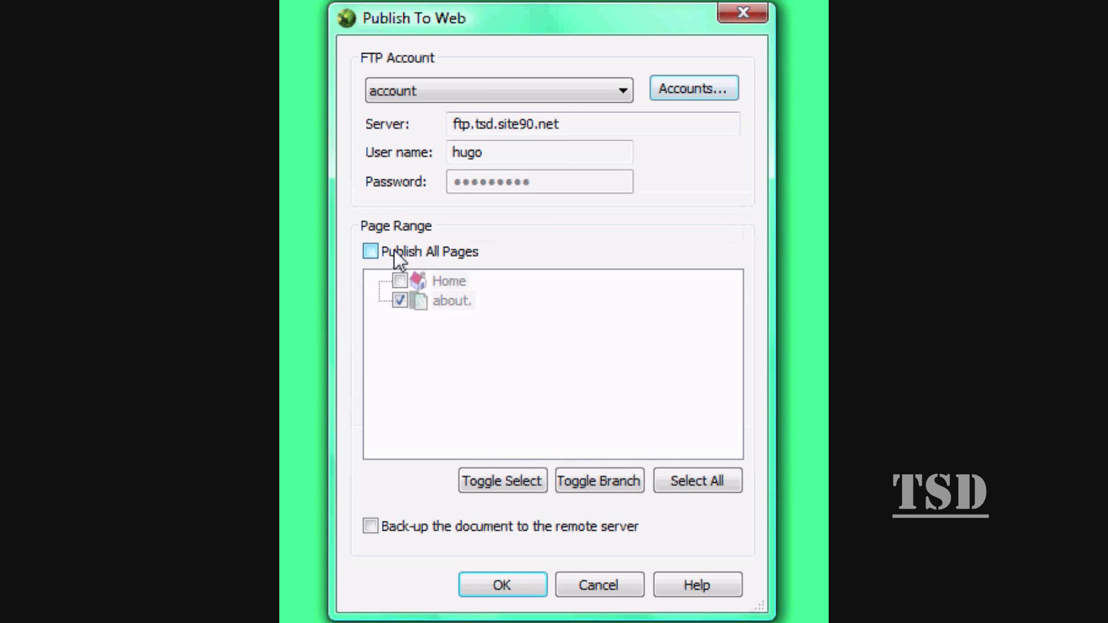